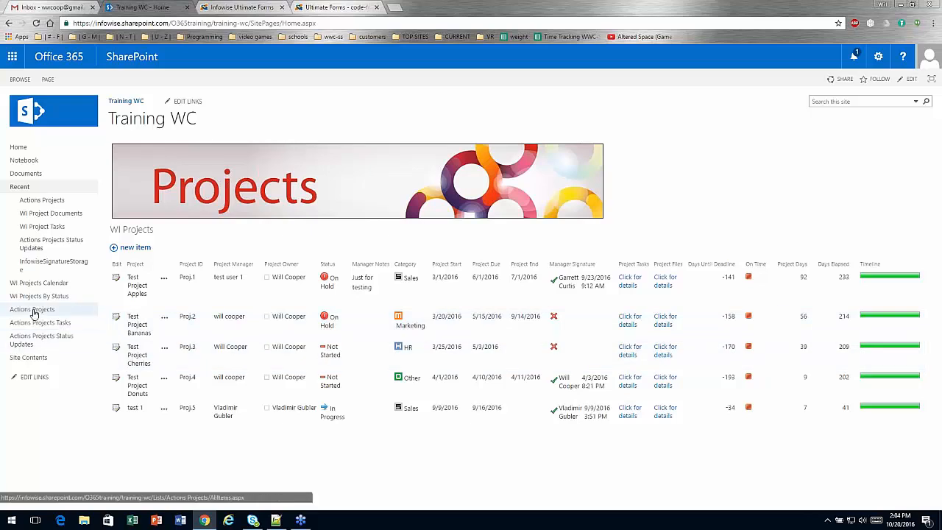
Start a new item in the Actions Projects list and check the form's History section.
click(33, 312)
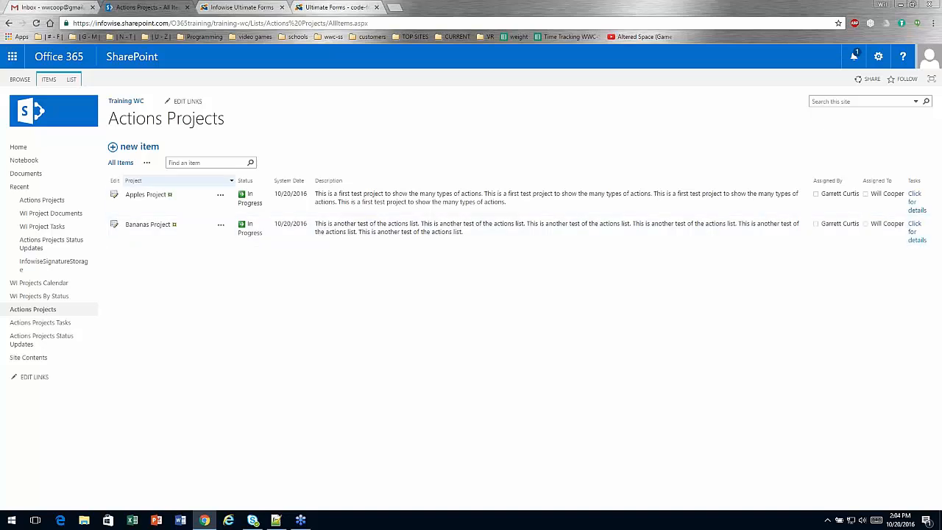
click(141, 151)
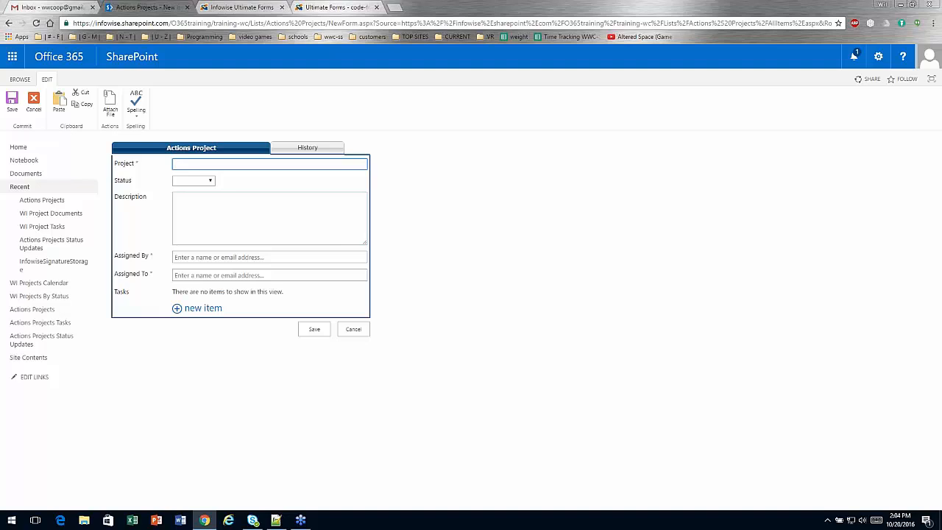
click(306, 148)
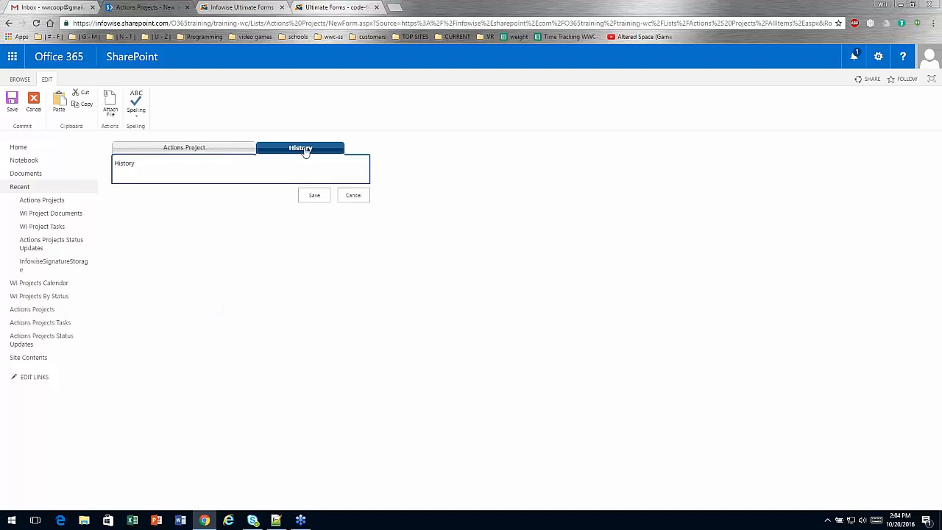
click(219, 150)
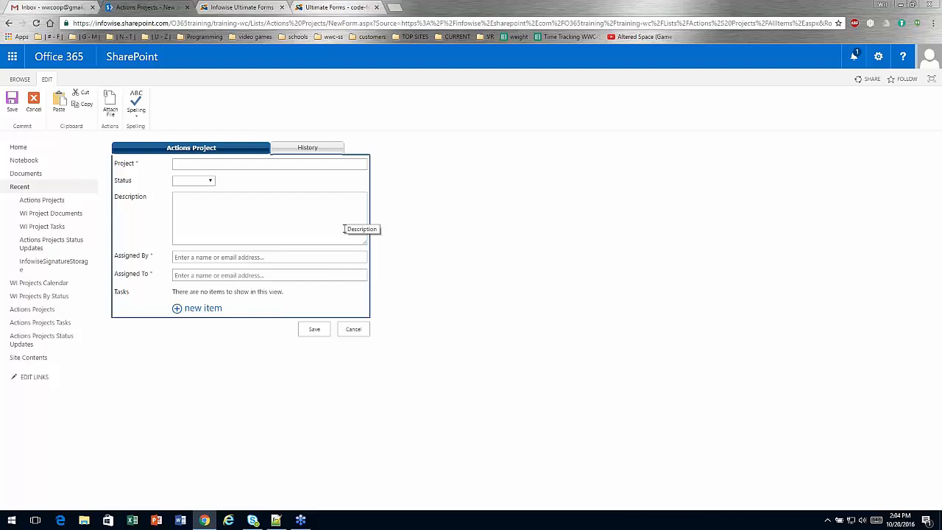
Name the project "Cherries Project" and set its status to In Progress.
click(228, 163)
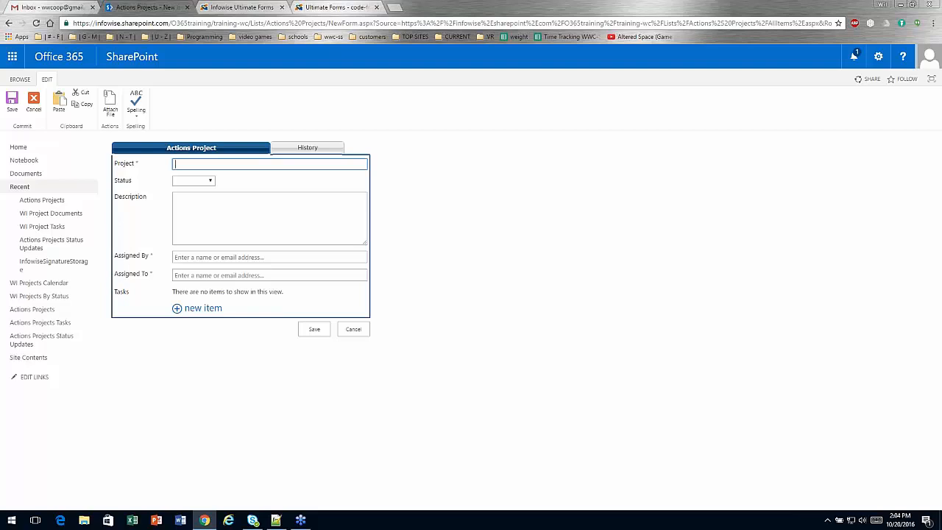
text(Cherries Project)
key(Tab)
key(Down)
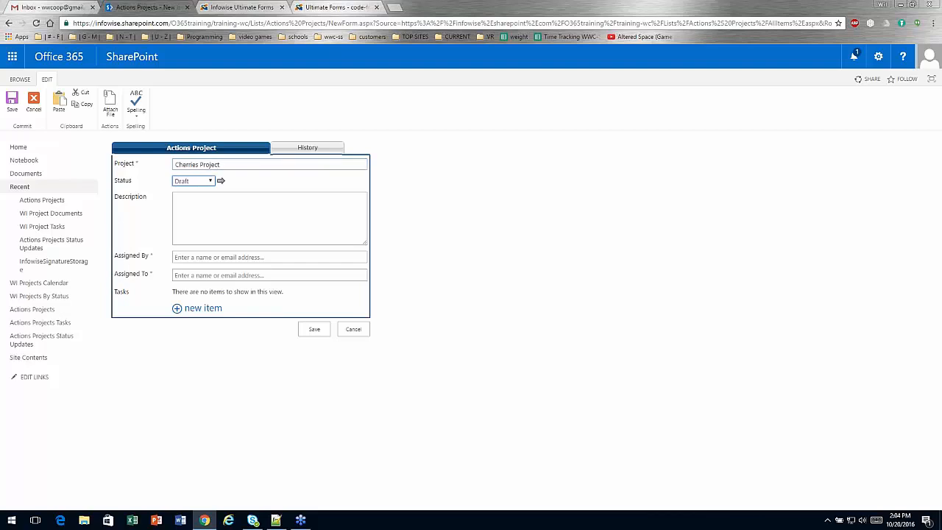
key(Down)
key(Tab)
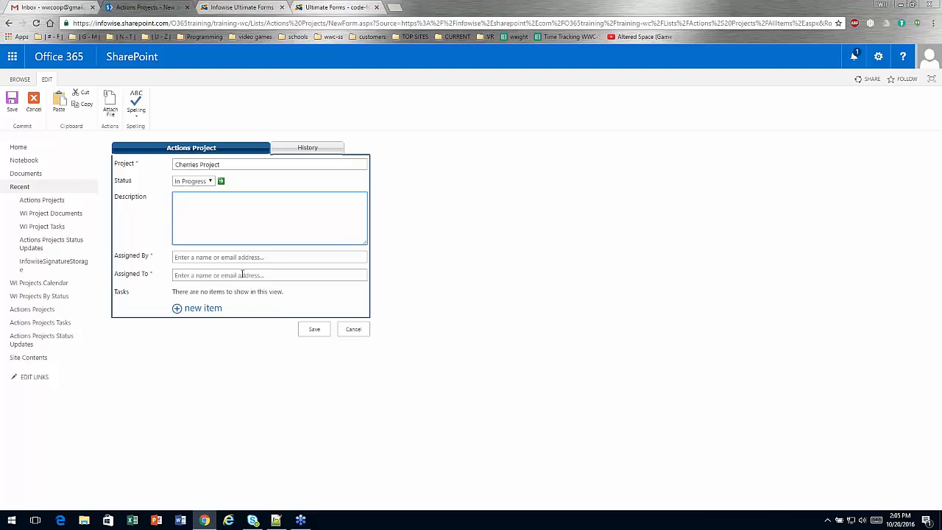
Fill the project description with the sentence "This is just a test for our demonstration." repeated seven times.
text(This is just a test for a )
text(ur demonstration.)
key(ctrl+a)
key(ctrl+c)
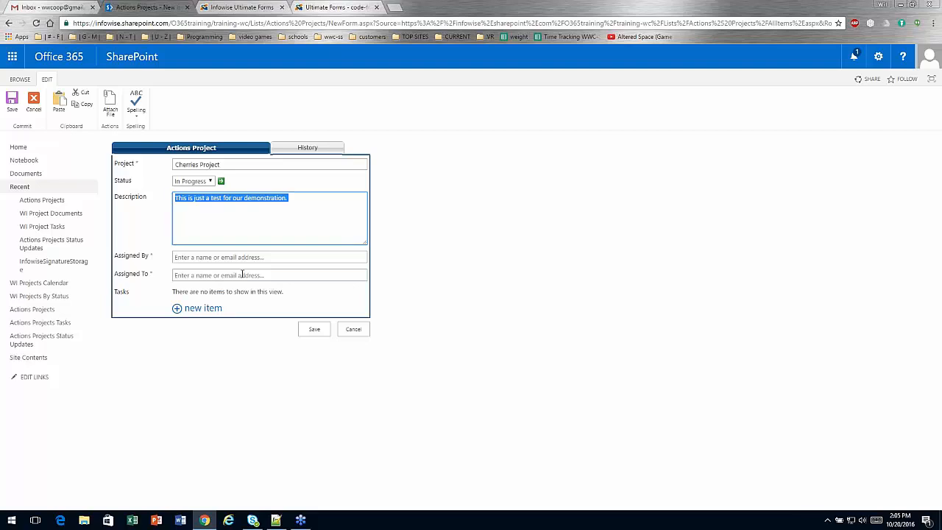
key(Right)
key(ctrl+v)
key(ctrl+v)
key(ctrl+v)
key(ctrl+v)
key(ctrl+v)
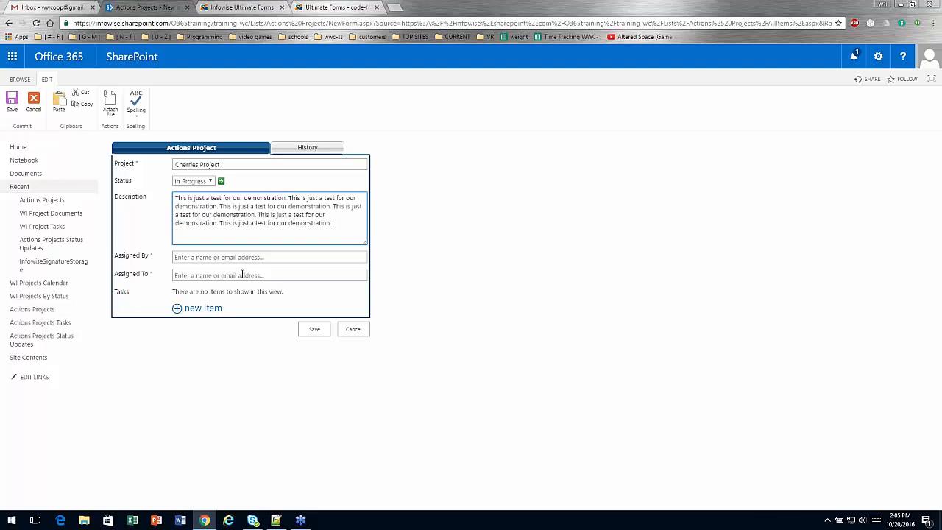
key(ctrl+v)
Fill in the Assigned By and Assigned To fields with the respective persons' names from the directory suggestions.
click(257, 256)
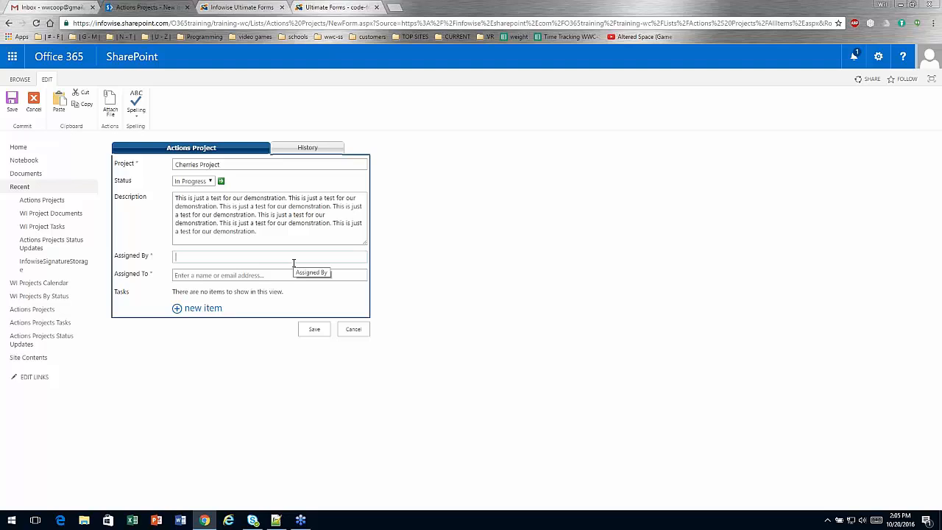
text(Garr)
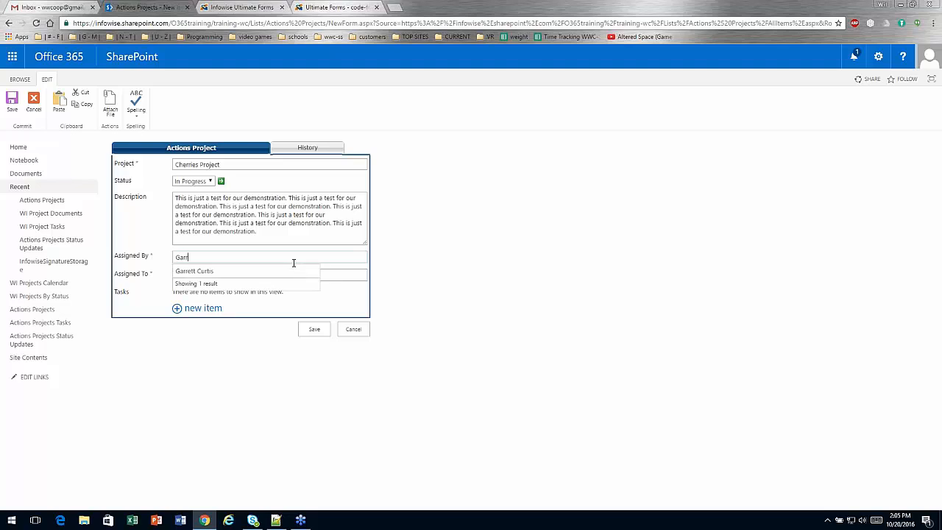
click(217, 272)
click(231, 276)
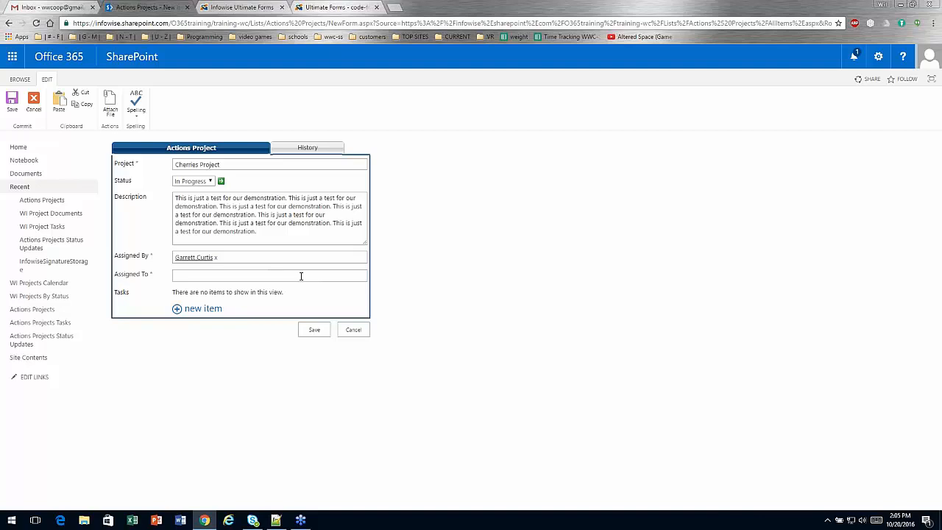
text(will)
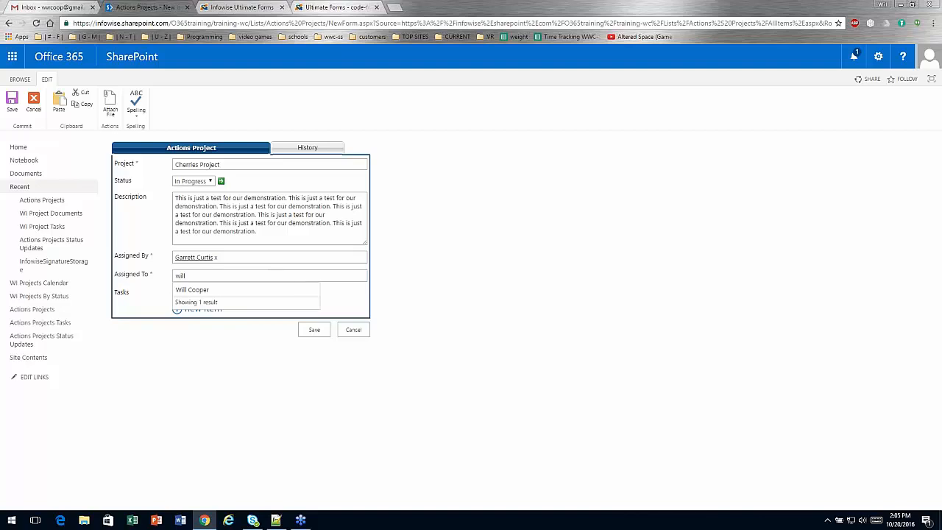
click(192, 289)
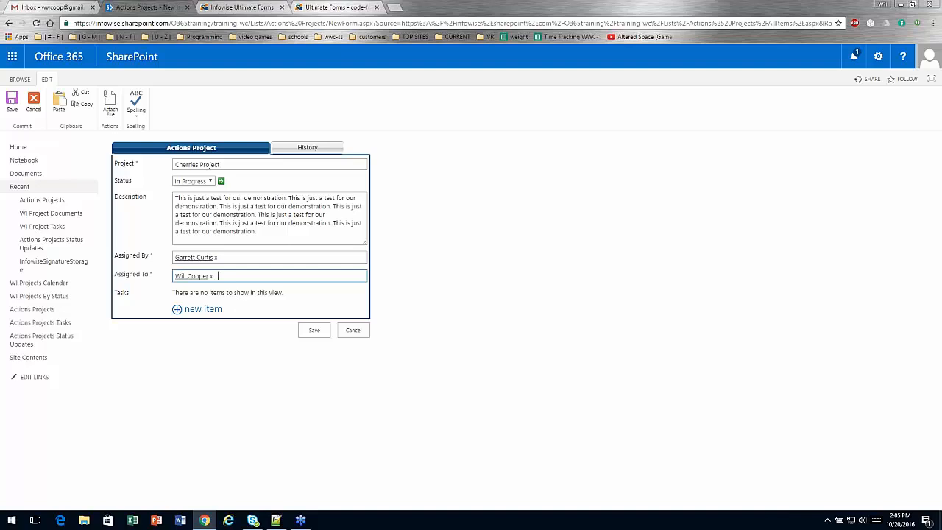
Check the History section again, save the new project, and inspect its entry in the list.
click(313, 150)
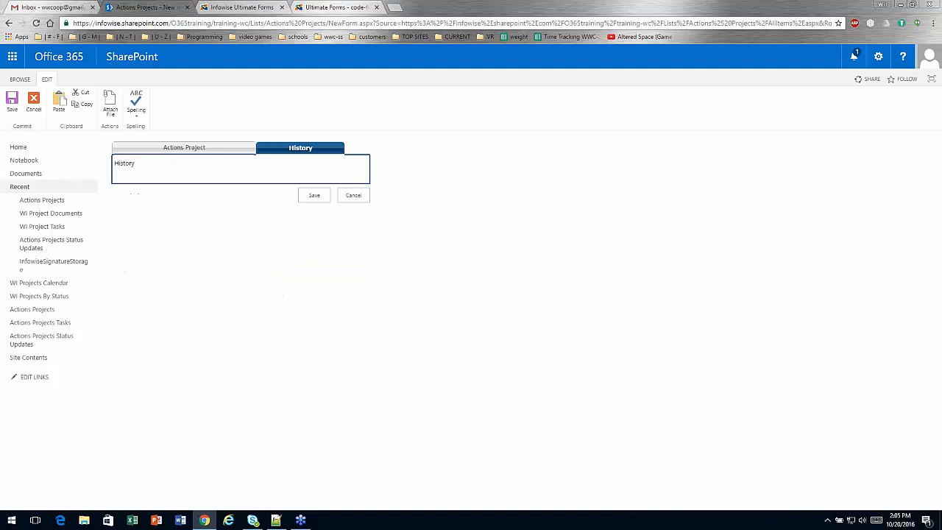
click(209, 153)
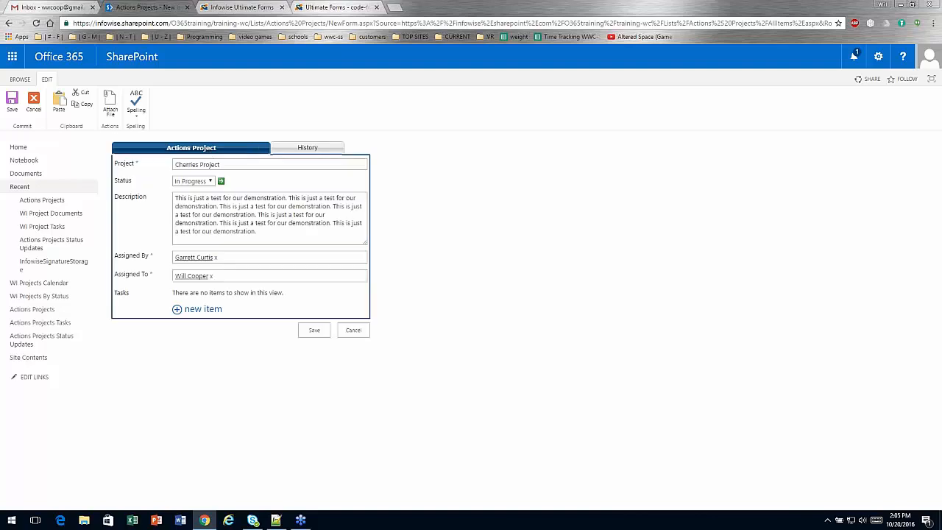
click(315, 330)
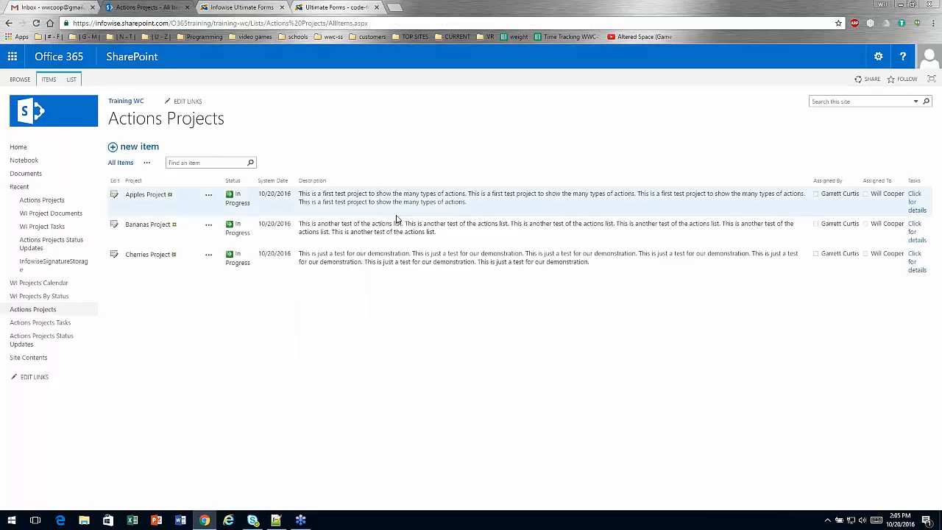
double_click(181, 256)
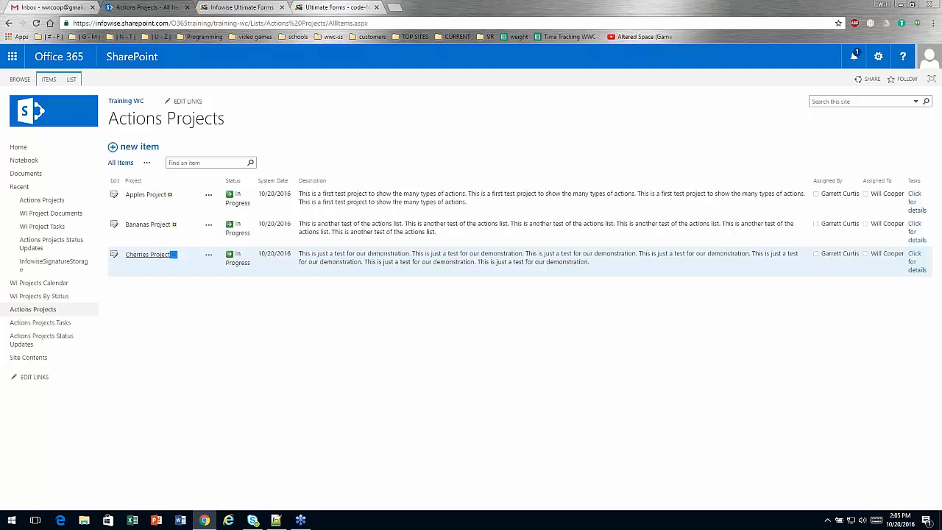
click(244, 294)
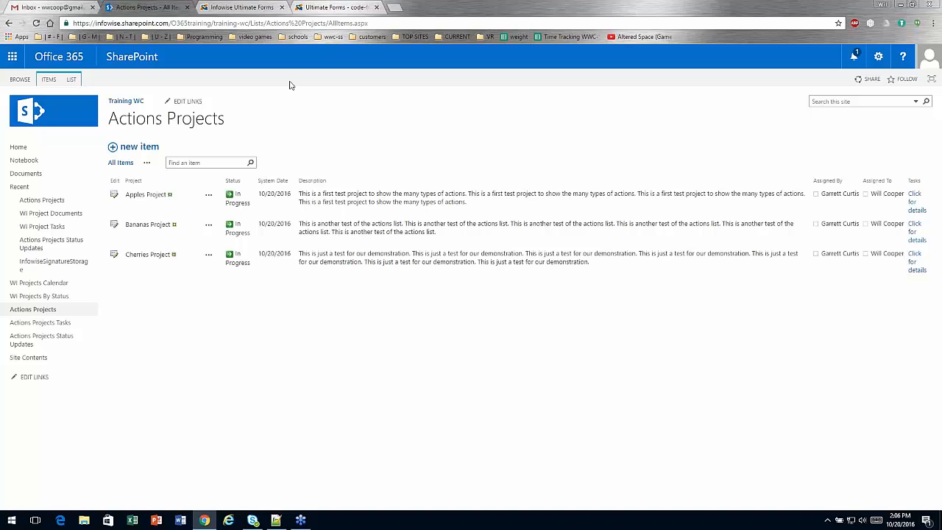
Return from the Infowise Ultimate Forms page to the Actions Projects list and open the list's Ultimate Forms design page.
click(243, 8)
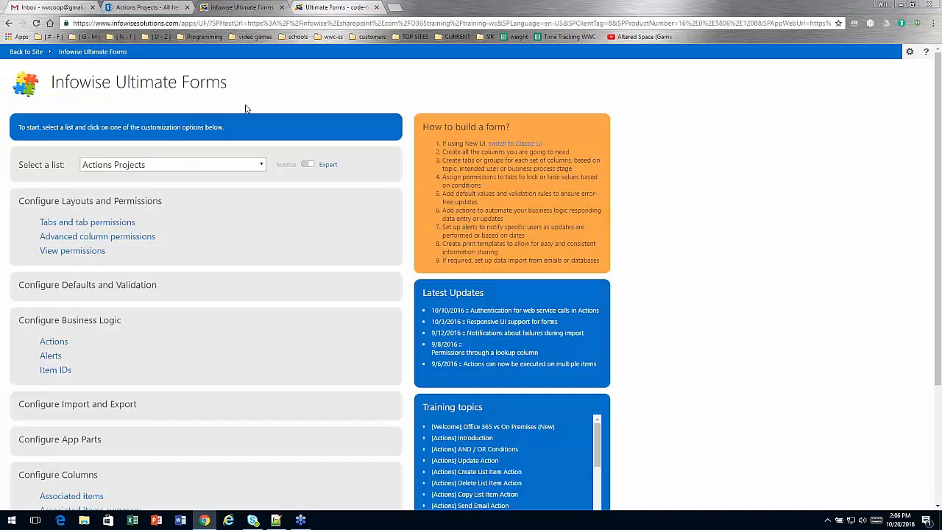
click(27, 52)
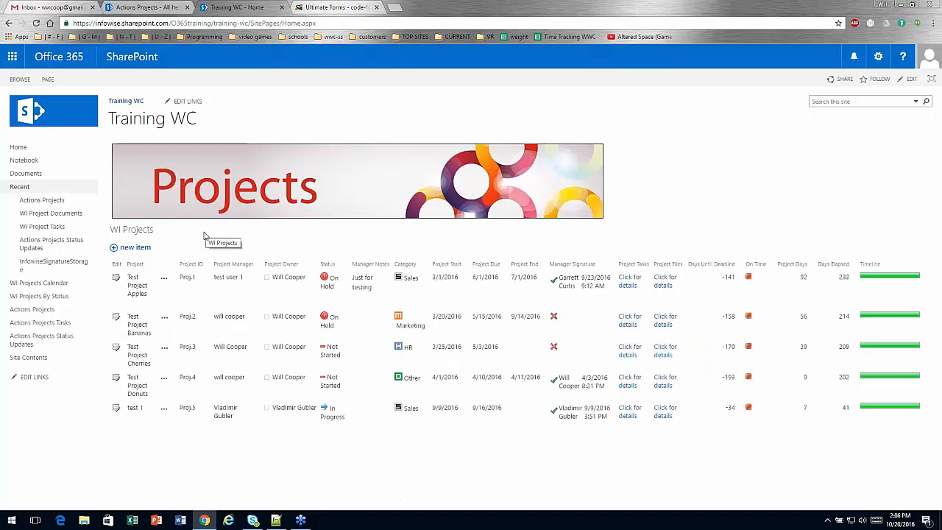
click(36, 312)
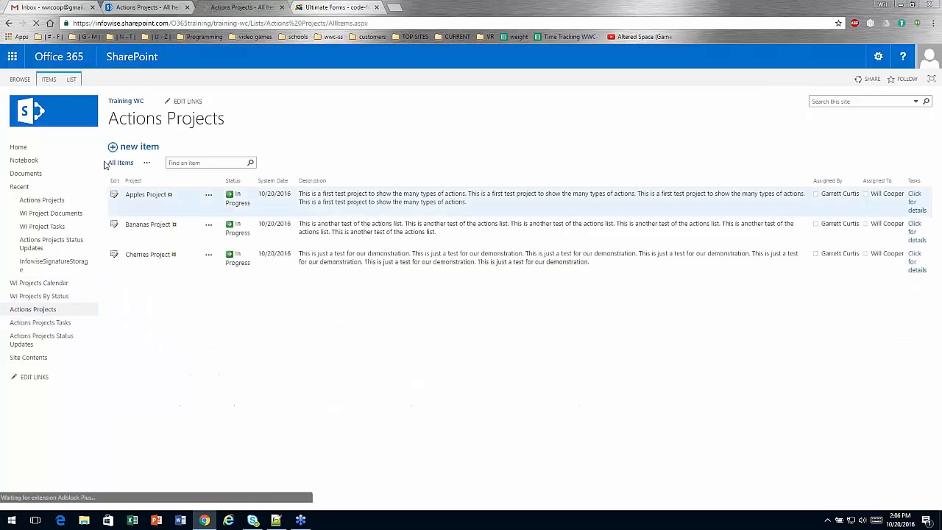
click(71, 79)
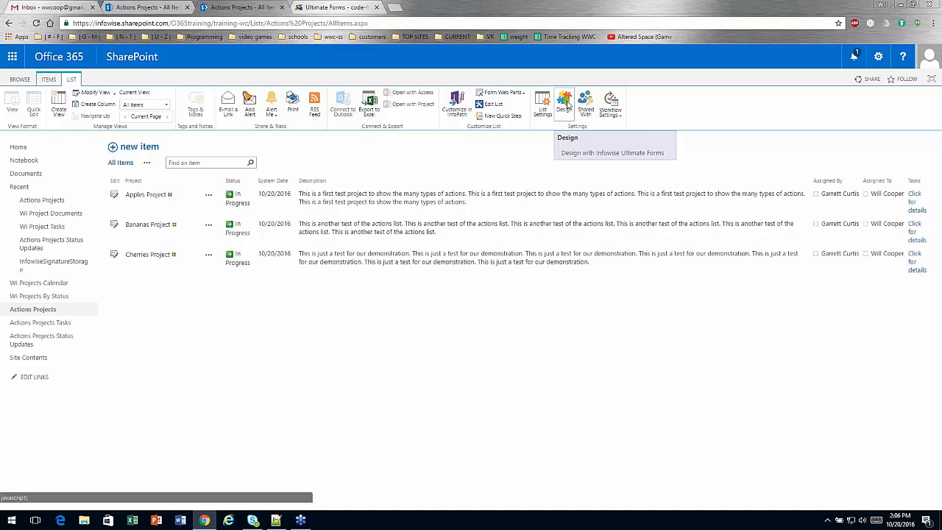
click(566, 105)
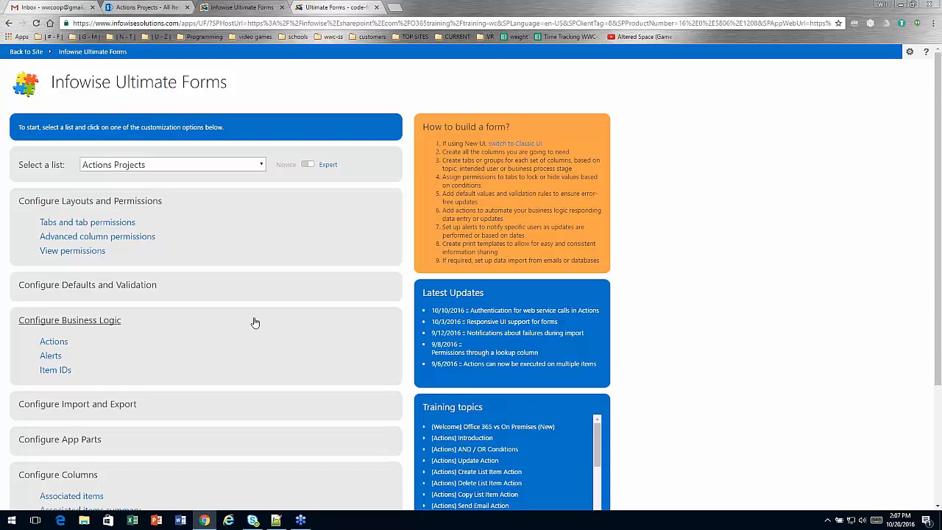
Open the Actions configuration for the Actions Projects list and review the new action's advanced settings, action settings and conditions.
click(53, 342)
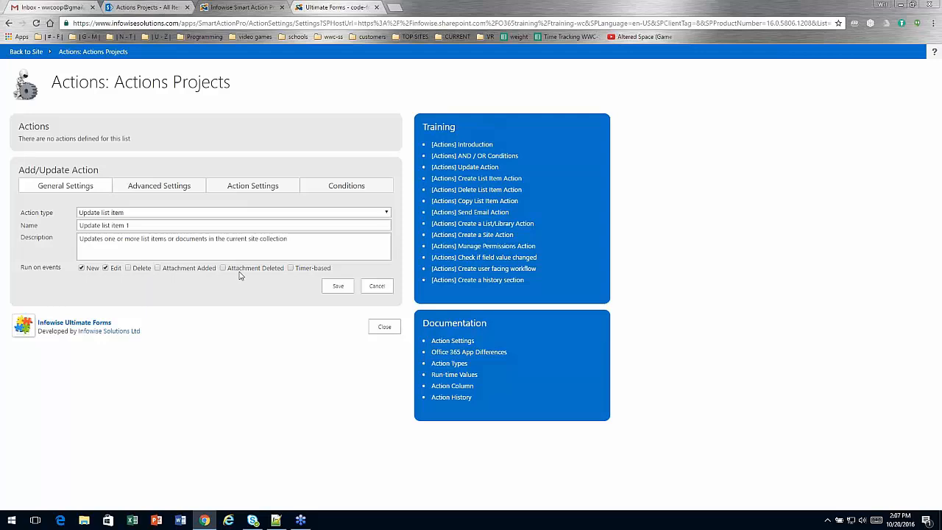
click(153, 189)
click(243, 187)
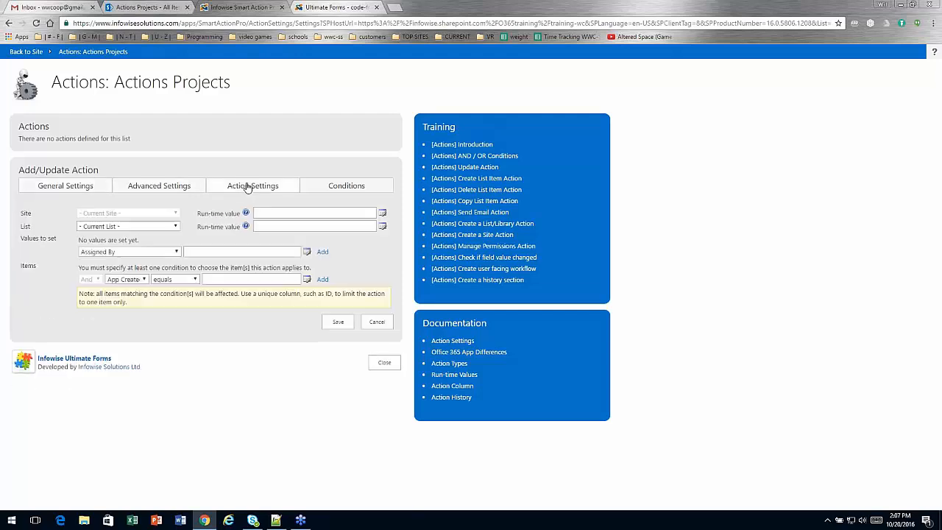
click(310, 189)
click(103, 191)
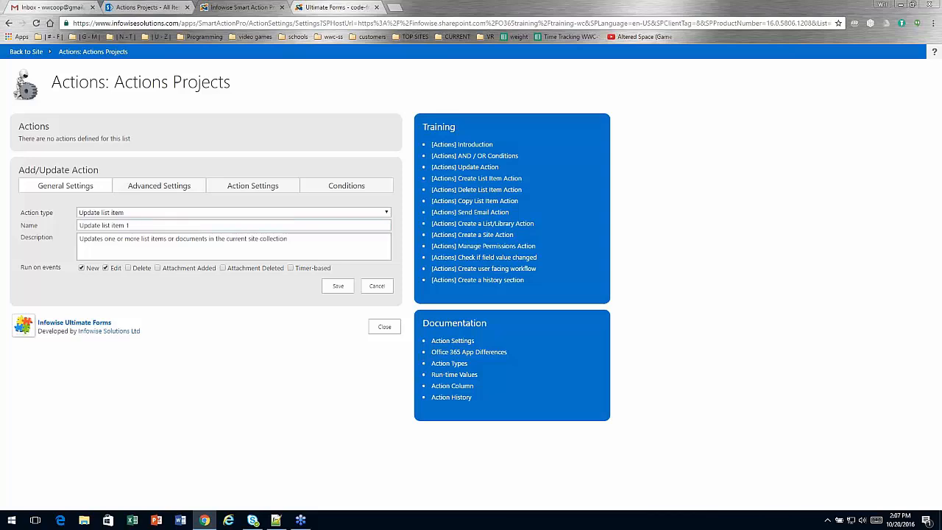
Set the action type to Send e-mail and name the action "Send e-mail to Assigned To".
click(157, 215)
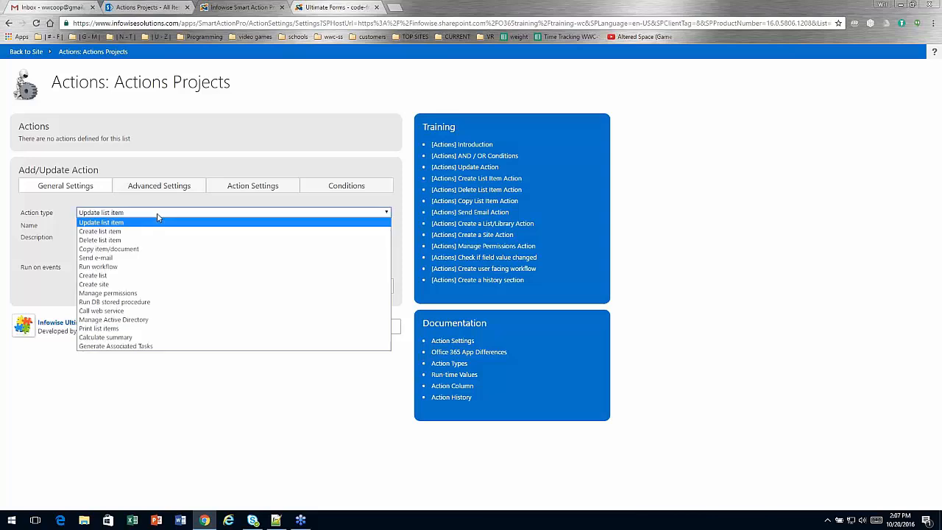
click(160, 258)
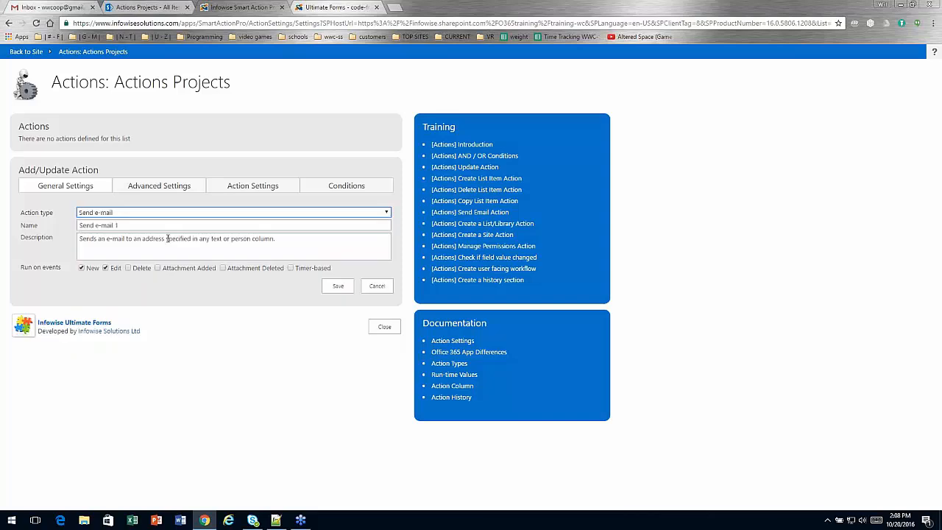
click(131, 225)
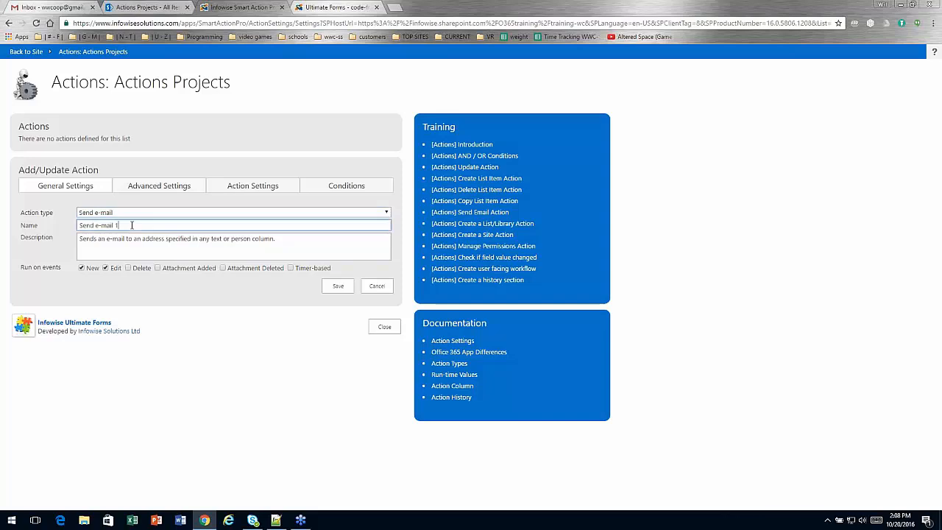
key(BackSpace)
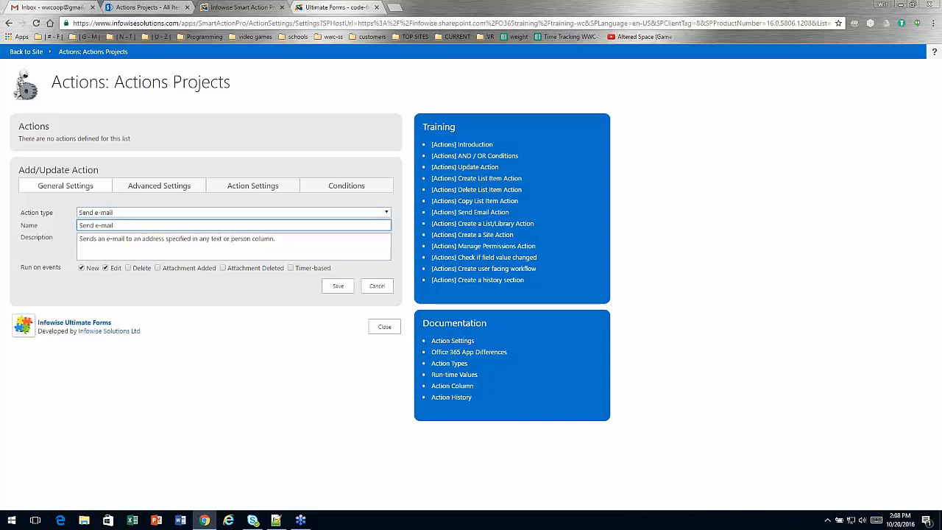
text(to Assig)
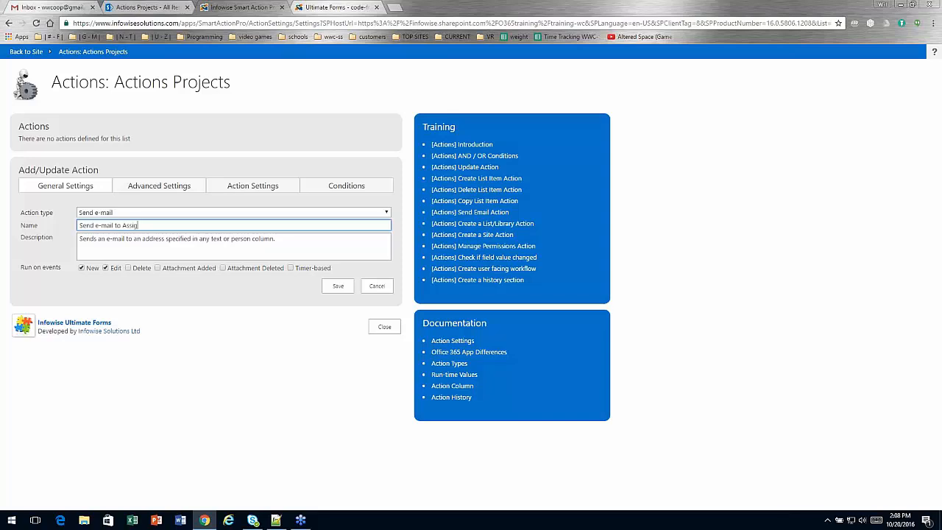
text(ned To)
Replace the action's description with a copy of its name and remove Edit from its run events.
key(ctrl+a)
key(ctrl+c)
key(Tab)
key(ctrl+a)
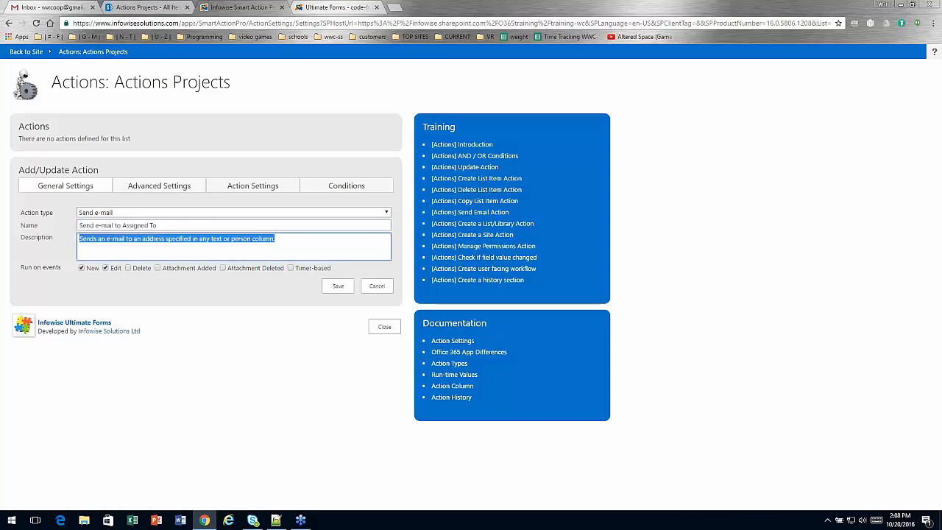
key(ctrl+v)
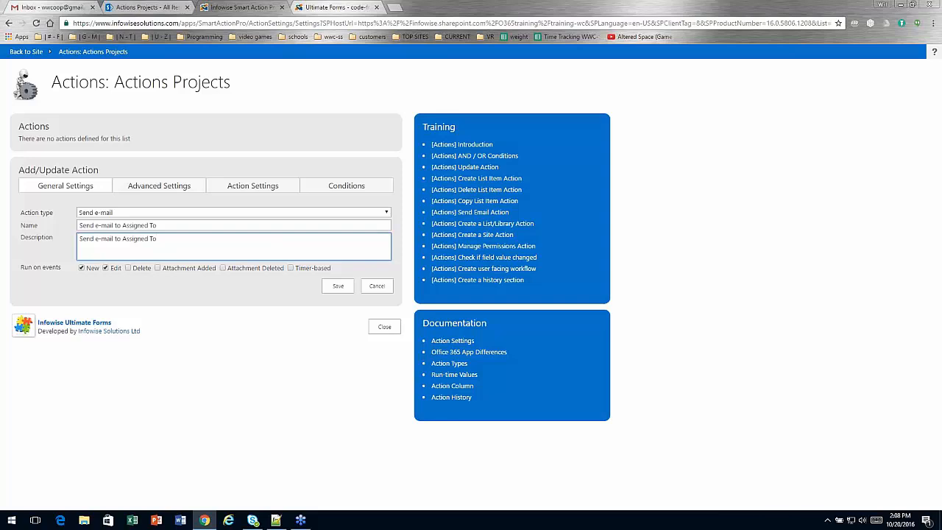
click(106, 268)
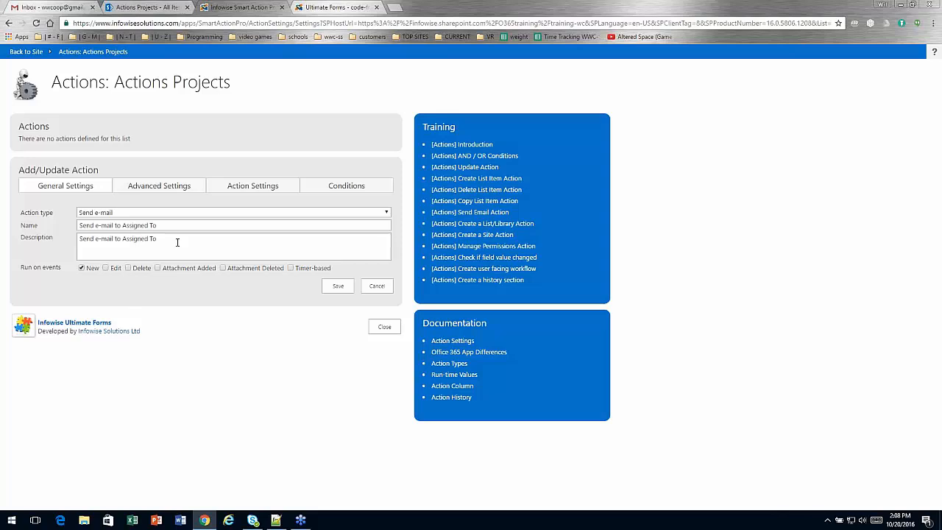
Address the e-mail to the Assigned To column and set its subject to "New Project for you: [Assigned To] [Project]".
click(172, 189)
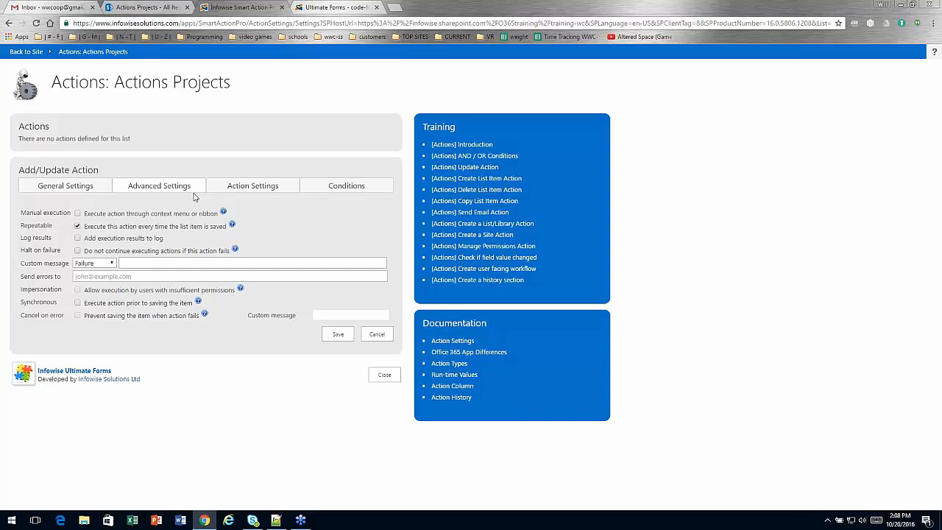
click(250, 190)
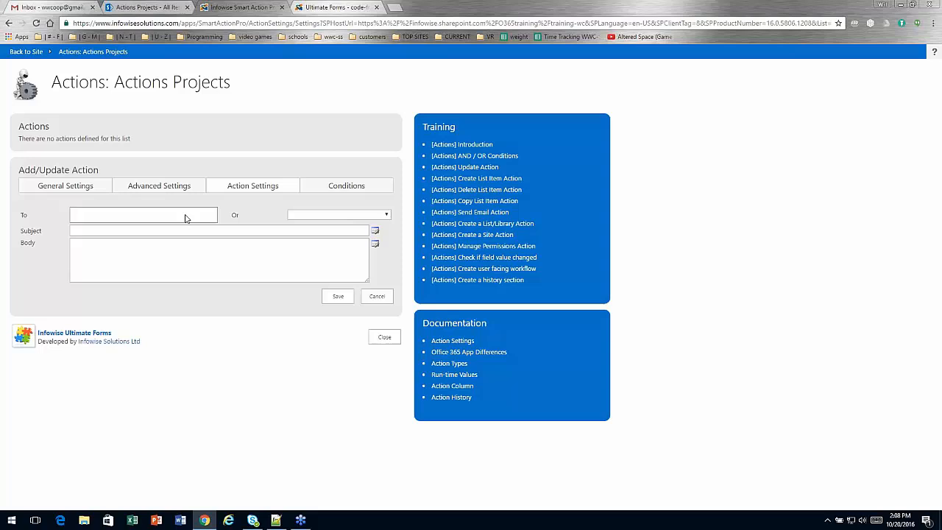
click(387, 217)
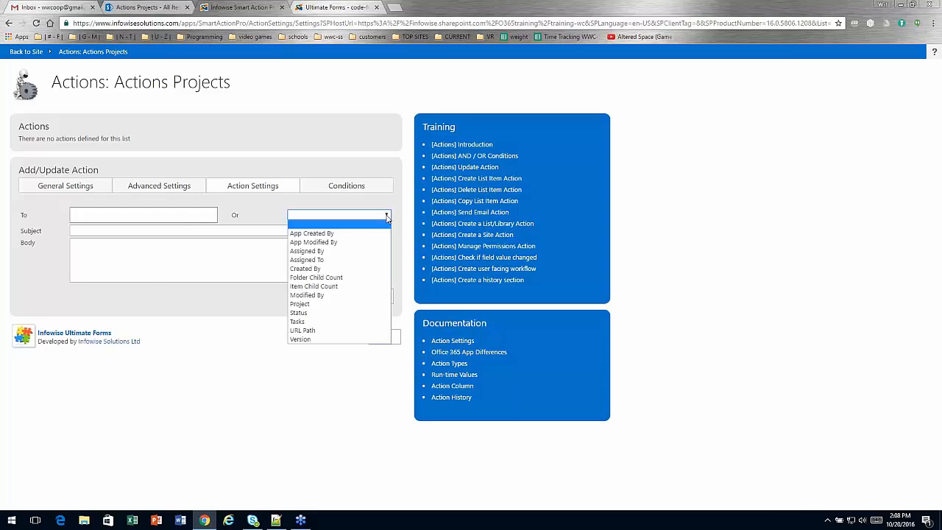
click(383, 261)
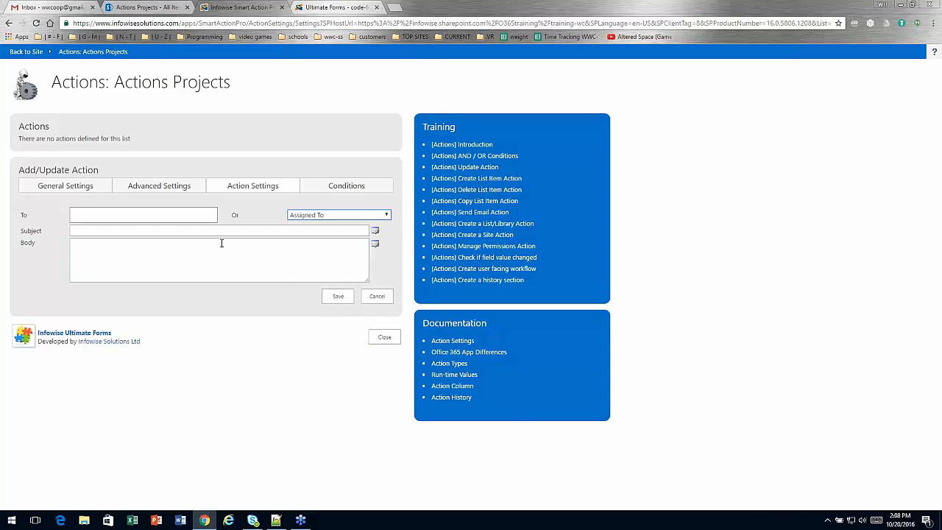
click(196, 232)
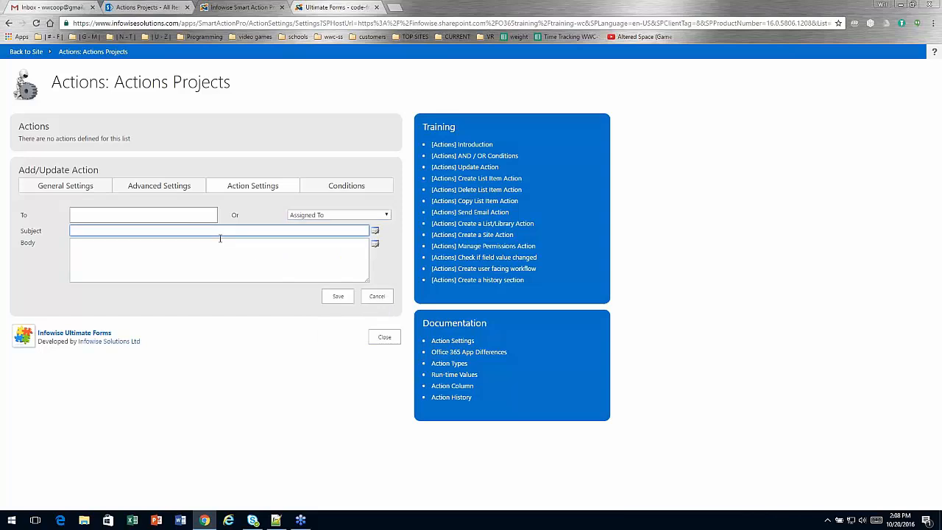
text(New Project for you: [Assigned To] [Project])
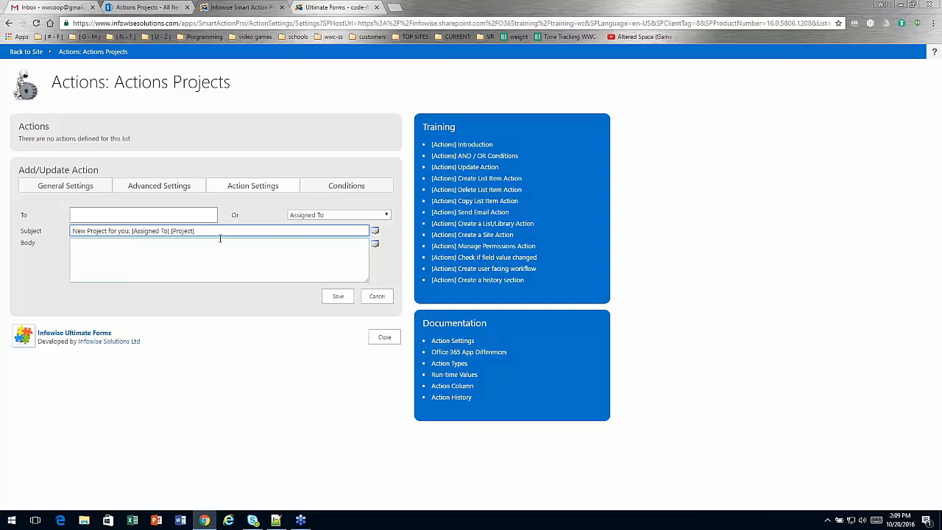
Begin the e-mail body with "You have been assigned as new project.<br>" and a second line "Assigned By: [Assigned By]".
click(222, 251)
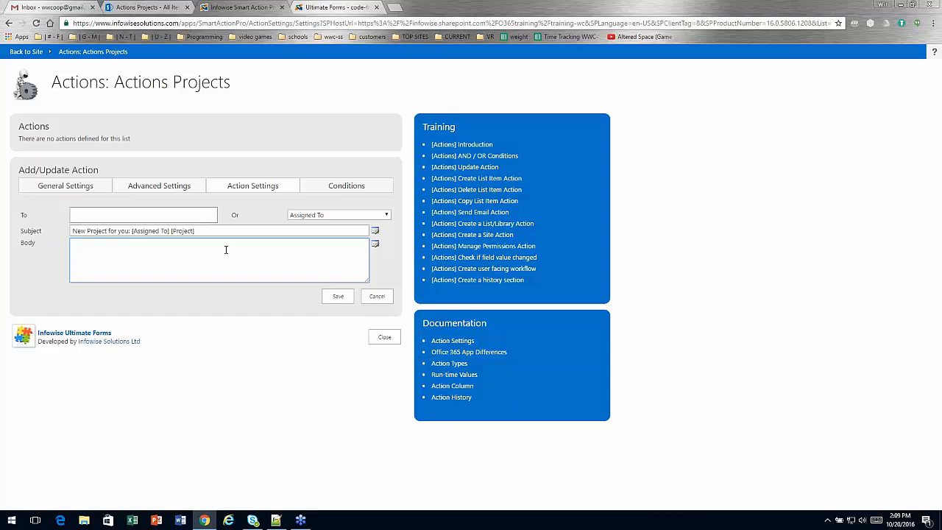
text(You have been assigned as new project.<br>)
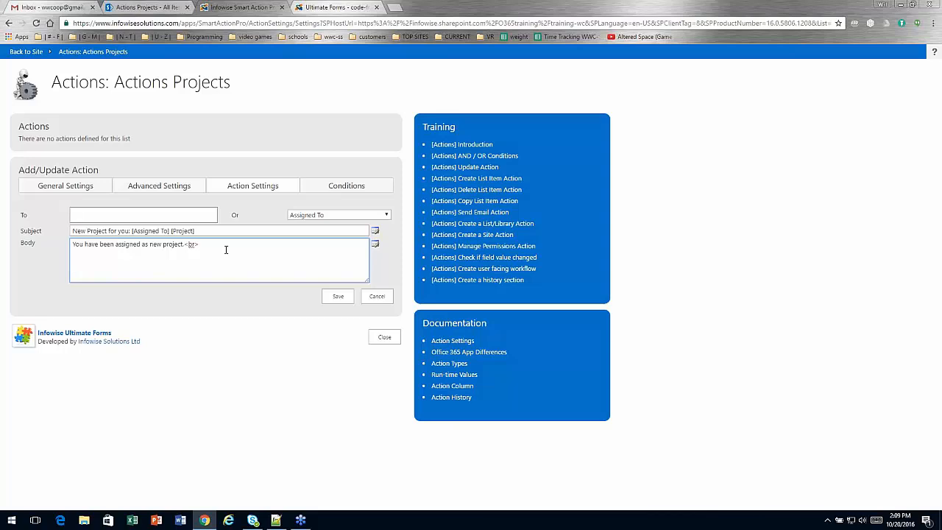
text(Assigne)
text(d By)
text(: [)
text(Assigned)
text( By] )
Add the lines "Assigned To: [Assigned To]" and "Description: [Description]" to the e-mail body.
text(Assigned)
text( To: )
text([)
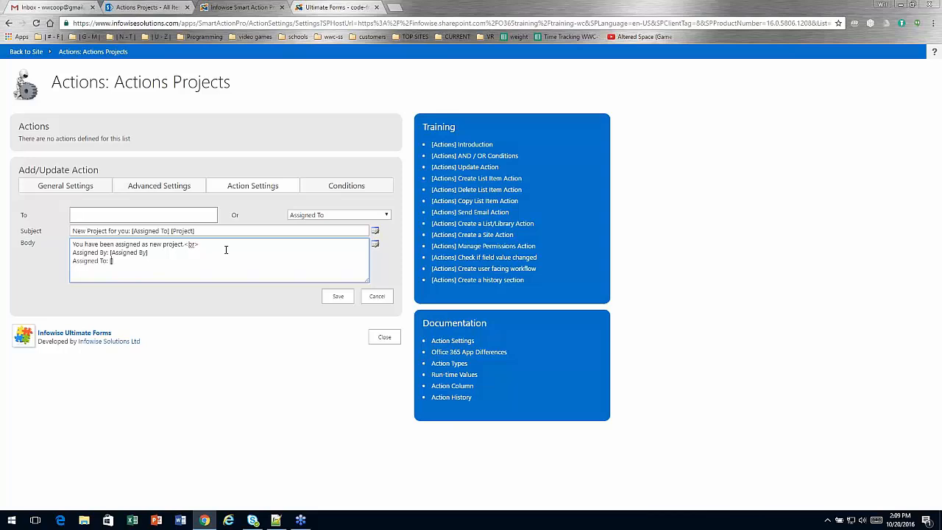
text(Assig)
text(ned To)
text(] Descr)
text(iption: )
text([)
text(Description)
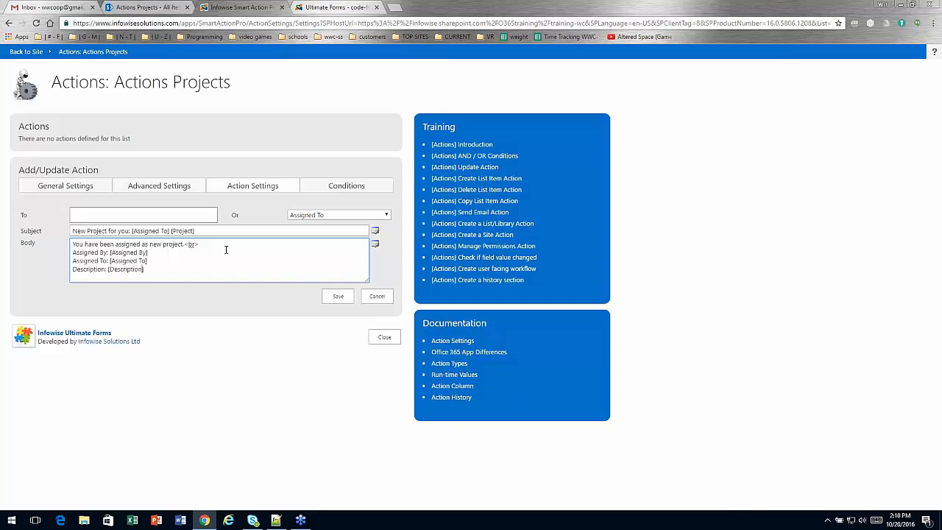
Append <br> to the Assigned By and Assigned To lines of the e-mail body.
click(226, 250)
text(<br>)
key(Down)
text(<br>)
Examine the columns and functions offered by the subject's value picker, leaving the subject unchanged.
click(374, 232)
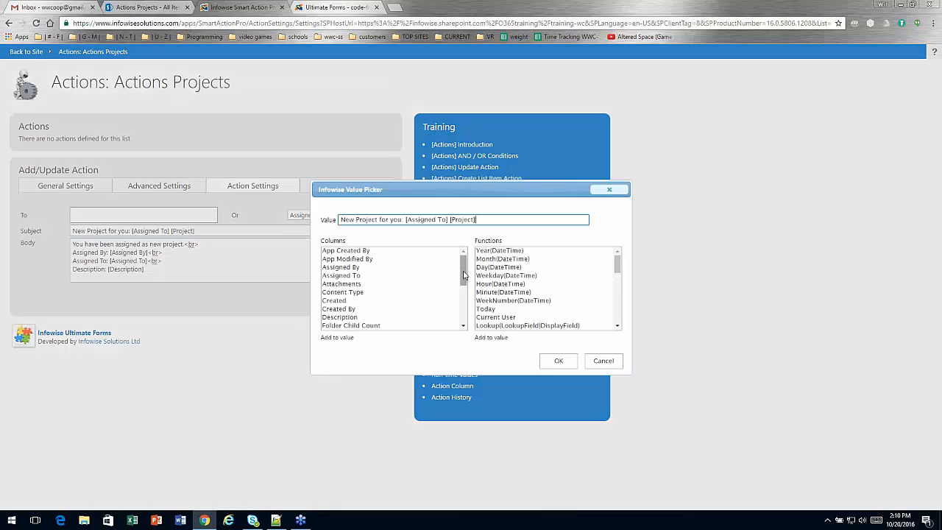
drag(461, 267, 462, 312)
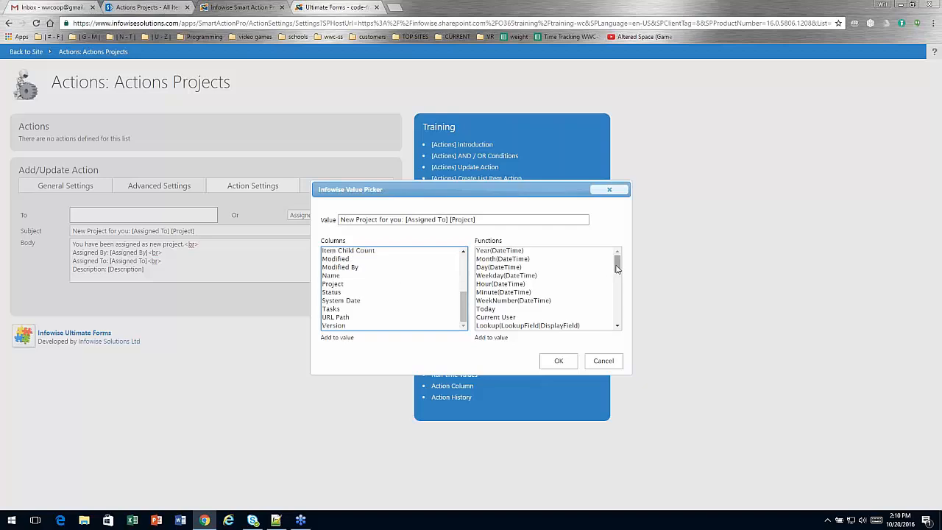
scroll(602, 280, down, 1)
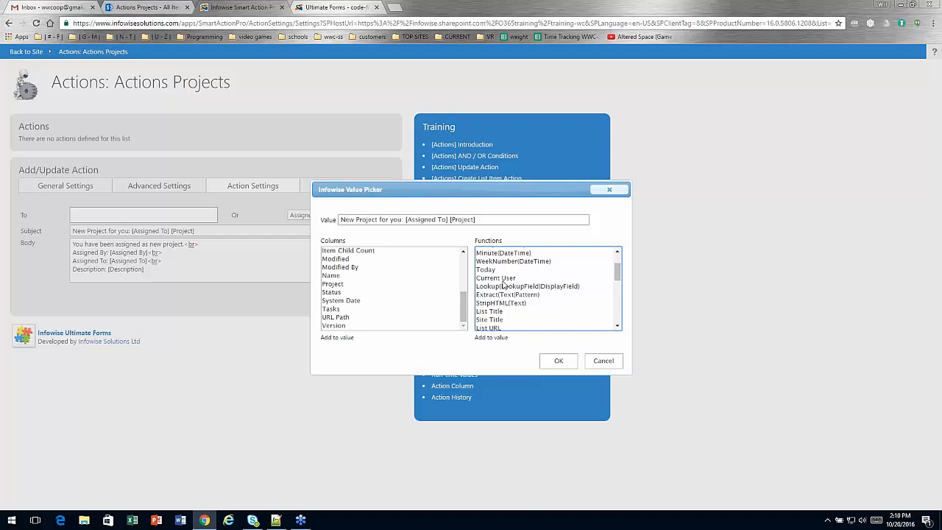
drag(618, 273, 623, 292)
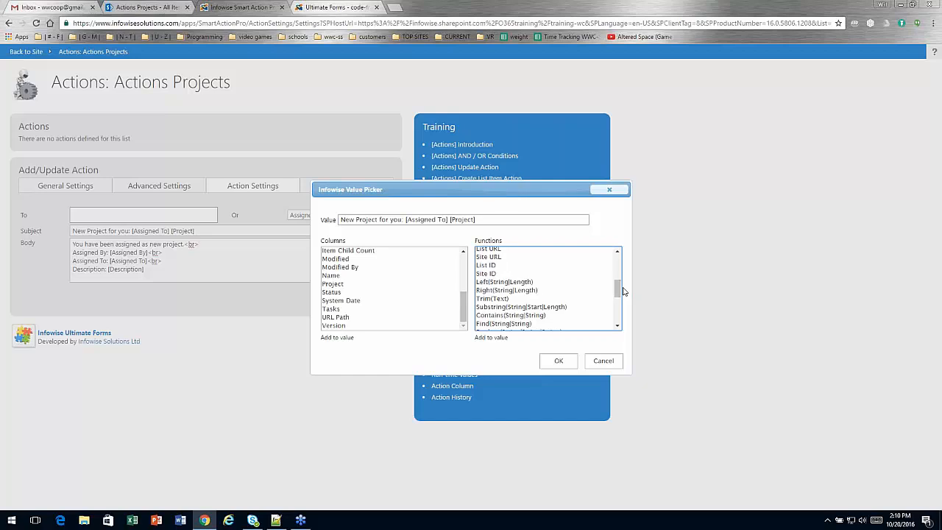
click(603, 361)
Save the e-mail action without any conditions and reopen the Actions configuration for the Actions Projects list.
click(189, 267)
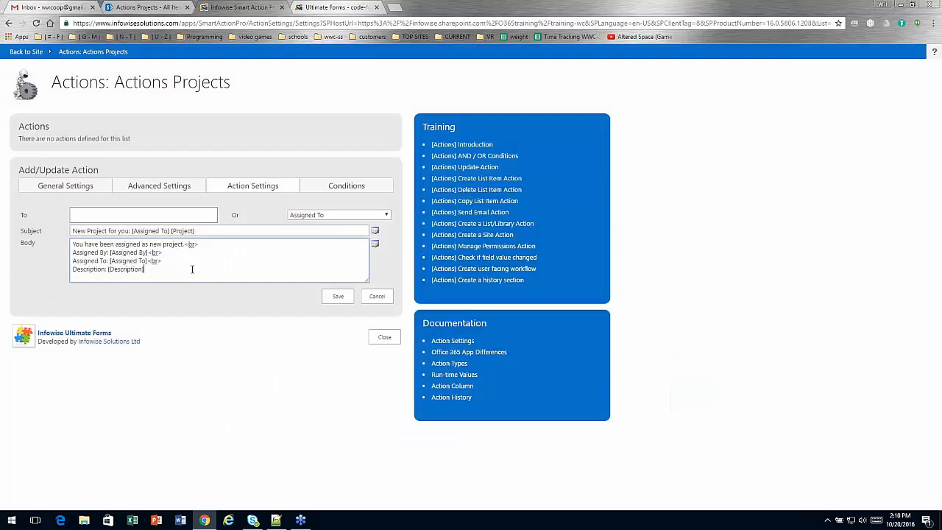
click(340, 188)
click(62, 193)
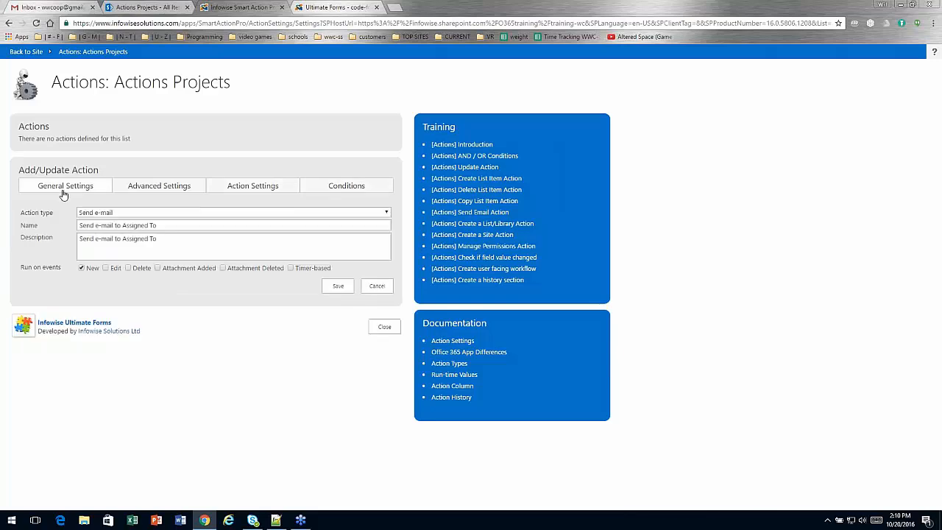
click(361, 187)
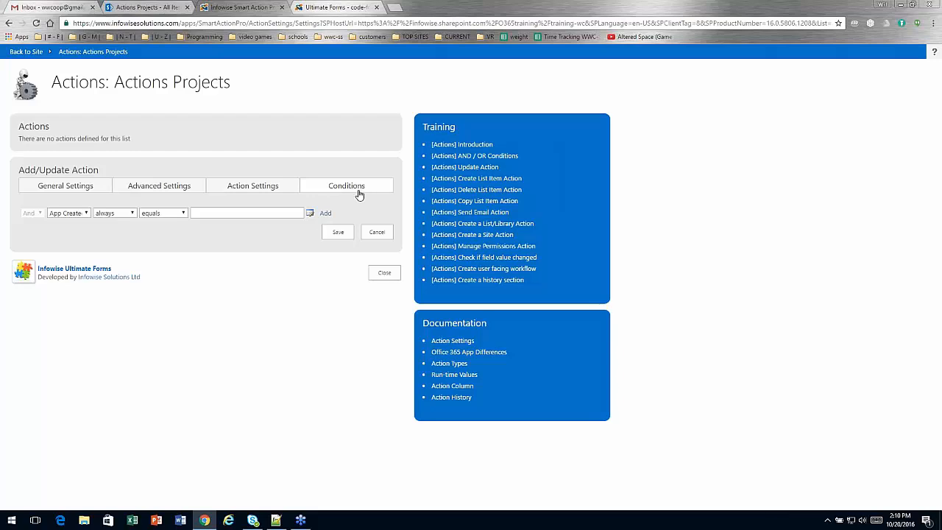
click(331, 235)
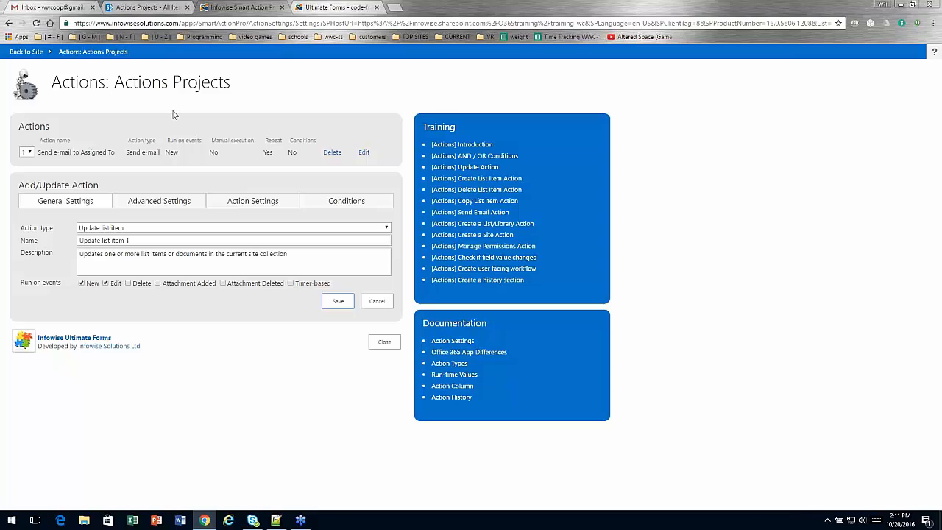
click(392, 346)
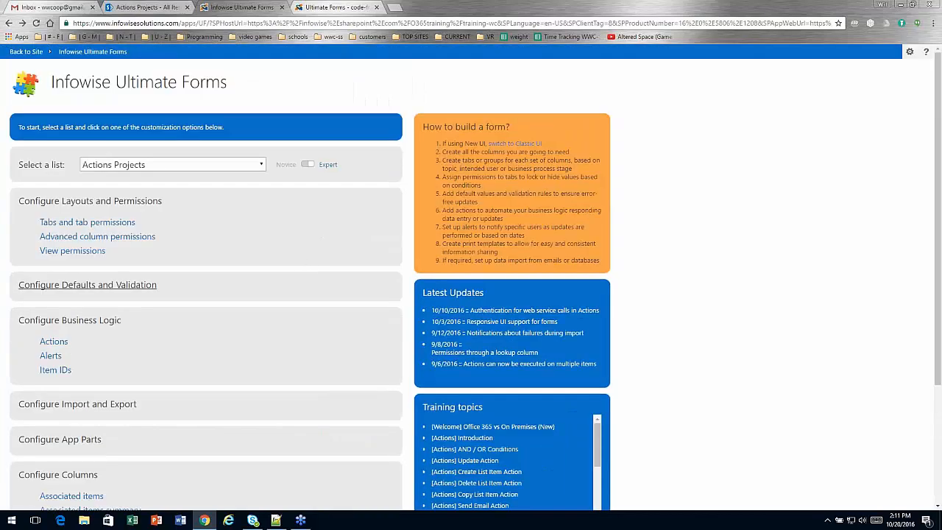
click(54, 342)
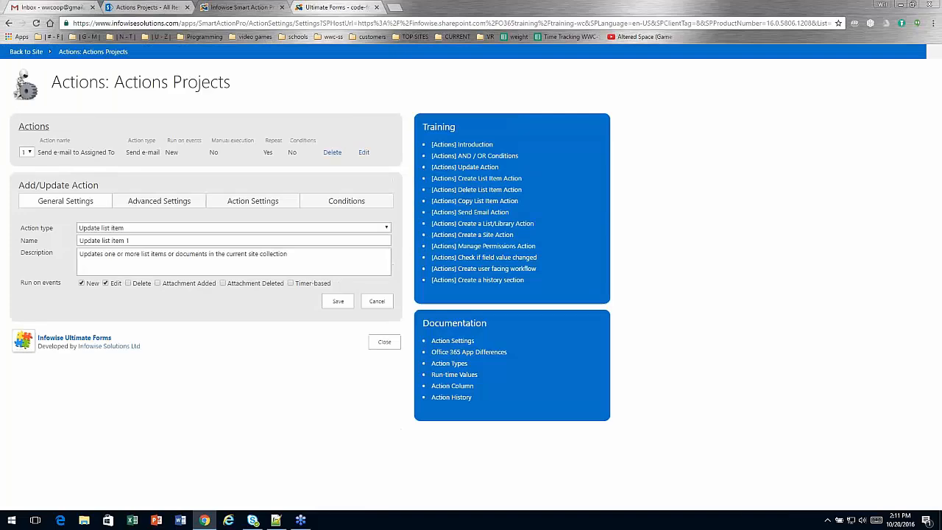
Start a new item in the Actions Projects list with the project name "Donuts Project" and the status In Progress.
click(147, 7)
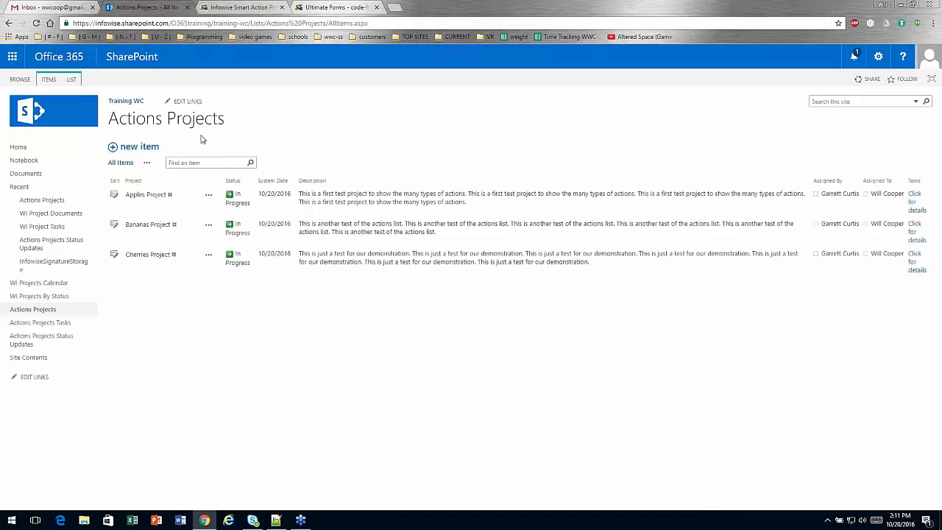
click(144, 148)
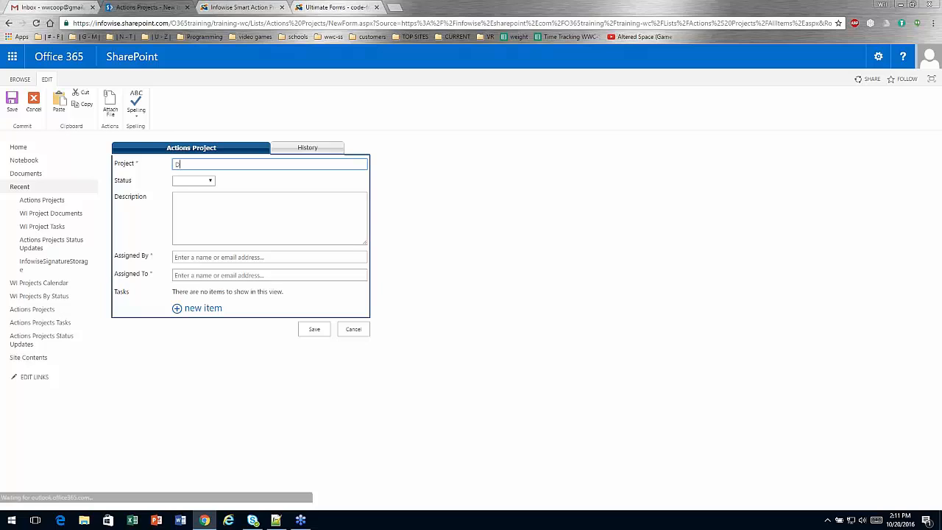
text(D)
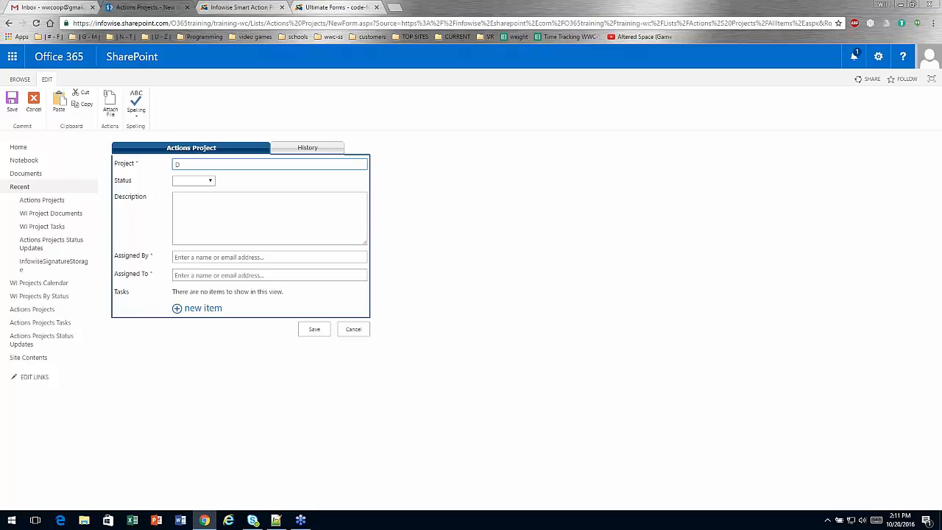
text(onuts Project)
key(Tab)
key(Down)
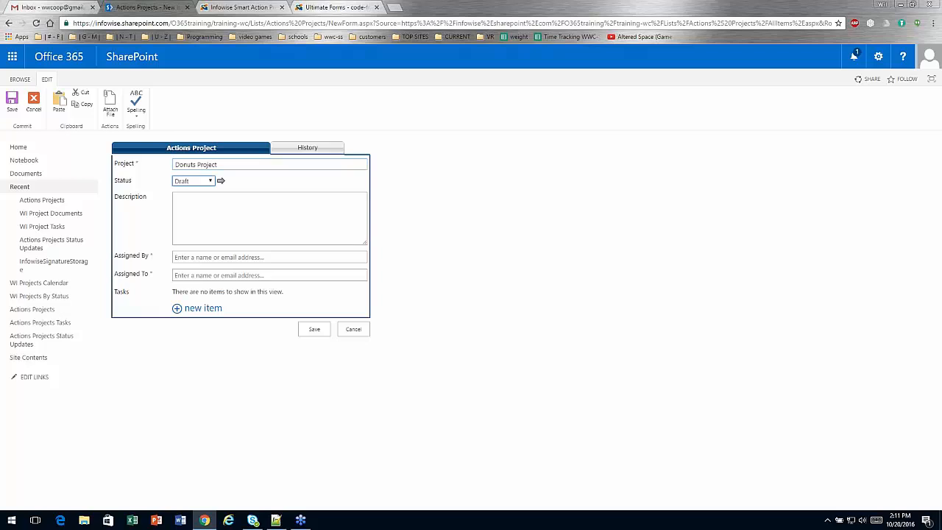
key(Down)
key(Tab)
Fill the project's description with "This is another test. This will work!" repeated six times.
text(Th)
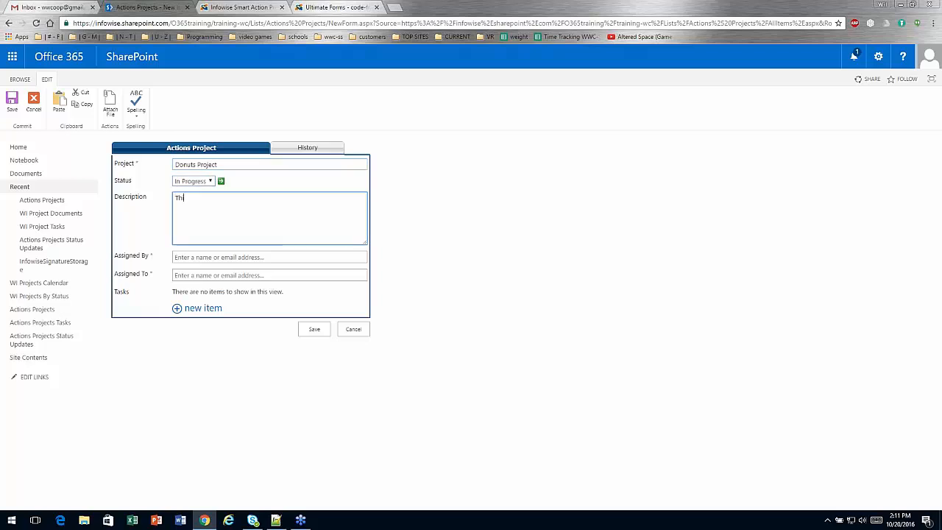
text(is is another test. This will work!)
key(ctrl+a)
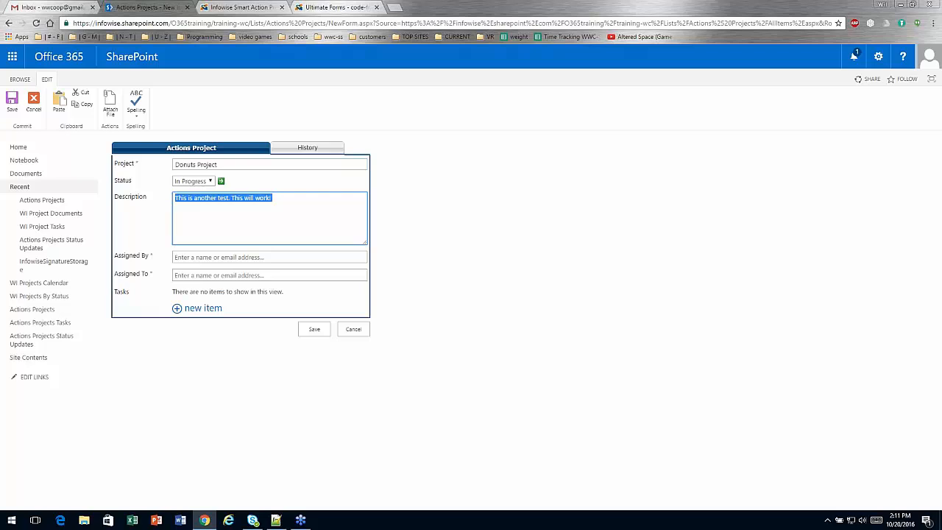
key(ctrl+v)
key(ctrl+v)
key(ctrl+v)
key(ctrl+v)
key(ctrl+v)
key(ctrl+v)
key(Tab)
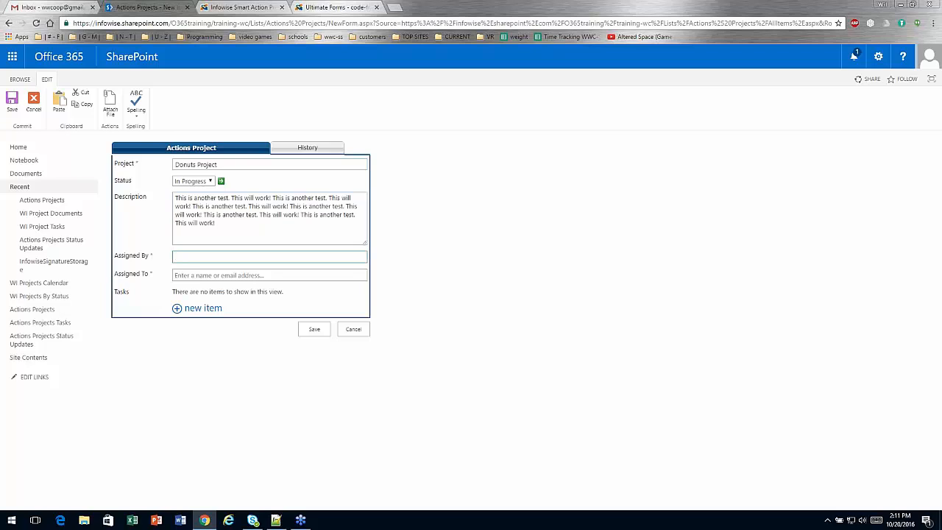
Enter the assigning person in Assigned By and the assignee in Assigned To, and save the new project.
text(gar)
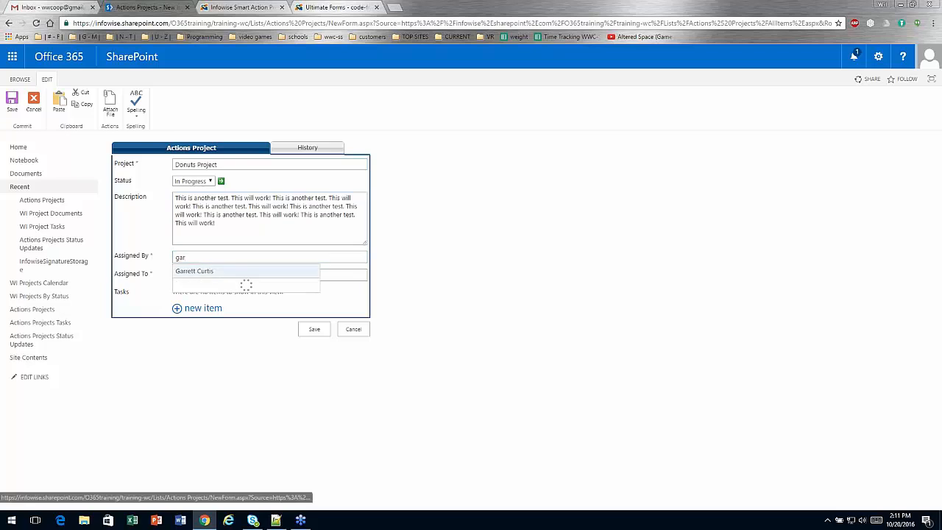
click(195, 272)
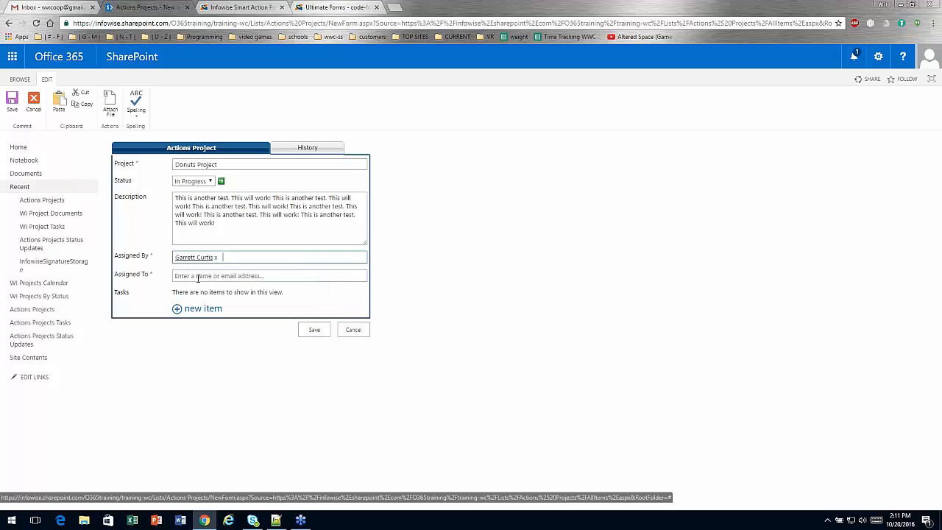
click(313, 277)
text(will c)
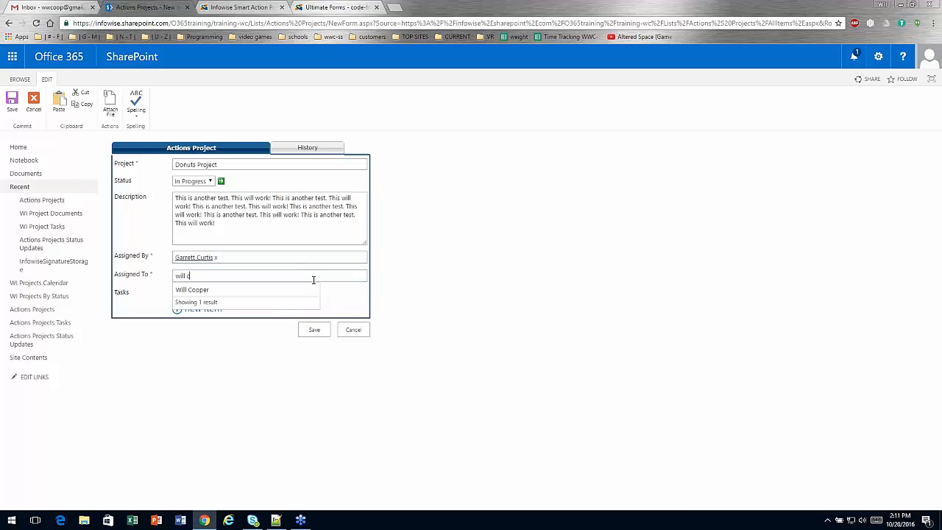
click(202, 291)
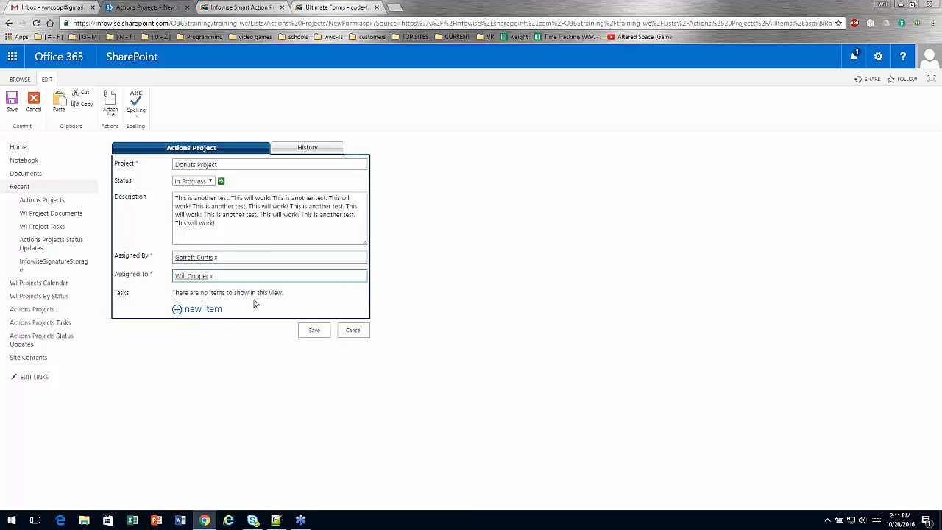
click(313, 330)
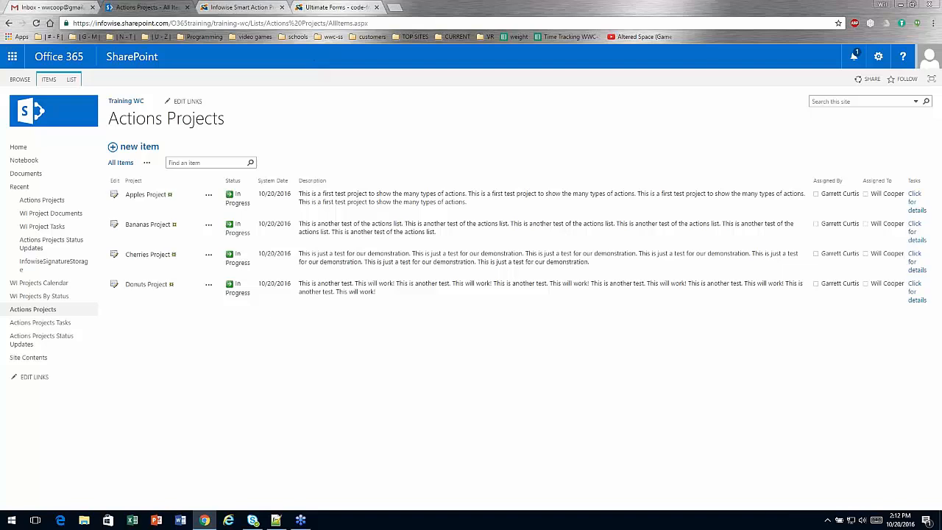
Return to the Infowise Actions page, close it and reopen the Actions configuration for the Actions Projects list.
click(239, 6)
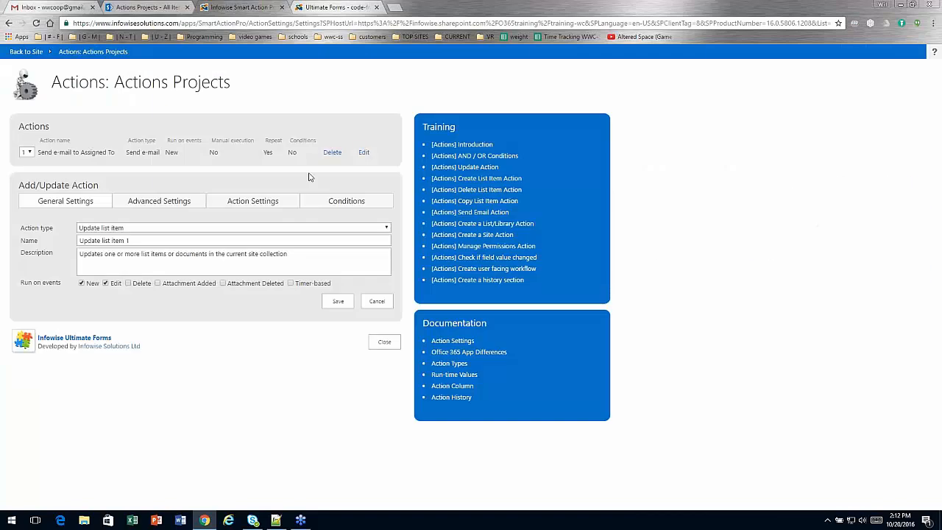
click(385, 343)
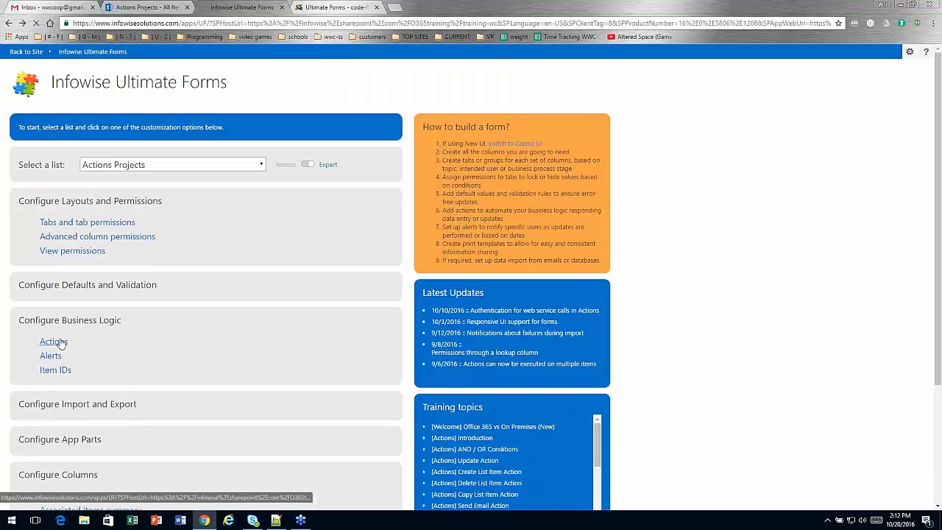
click(232, 315)
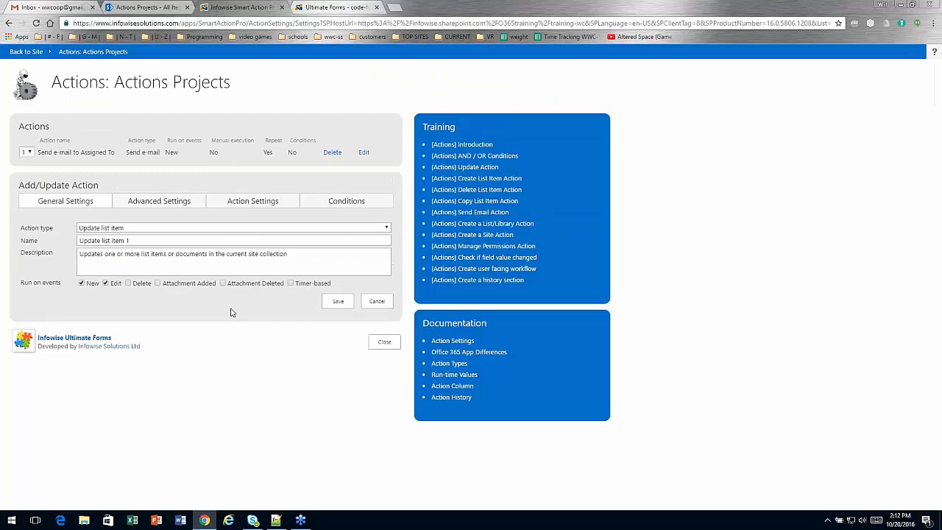
Start a new Update list item action and set both its name and description to "Update System Date".
click(142, 229)
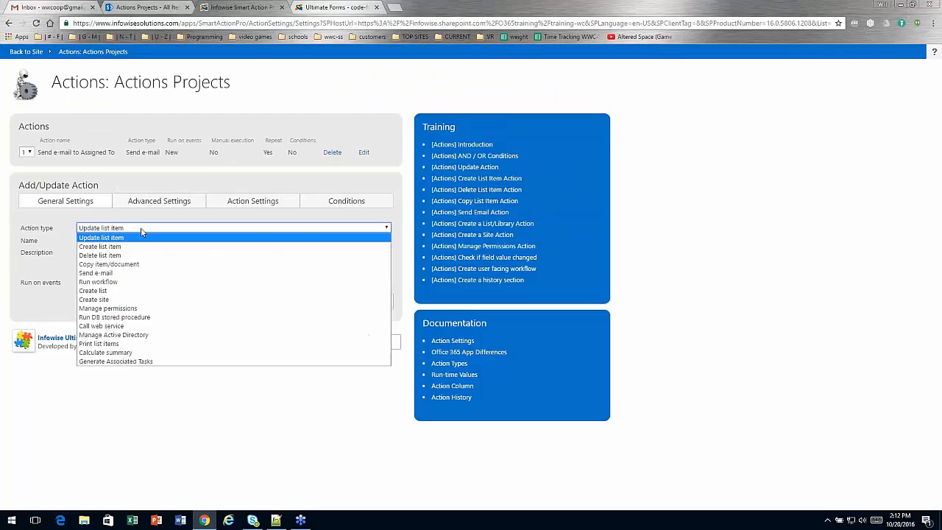
click(142, 234)
click(144, 242)
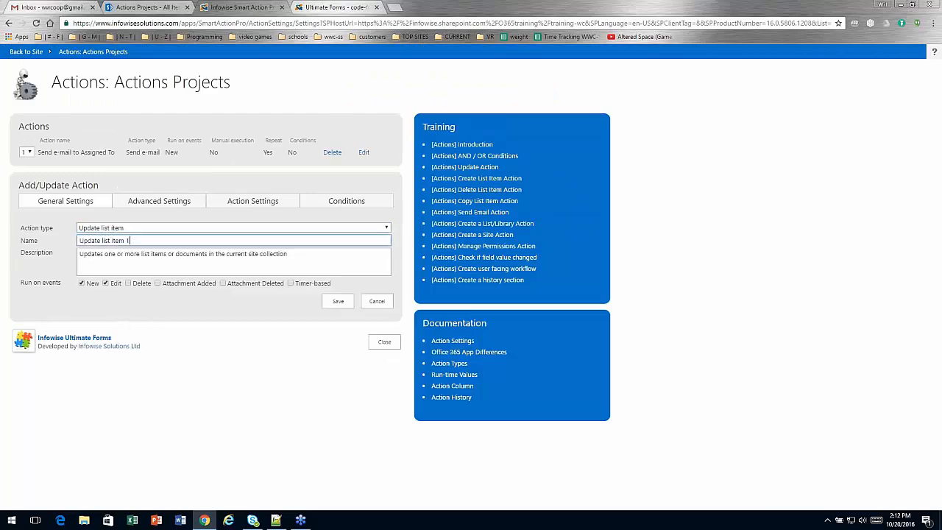
key(ctrl+a)
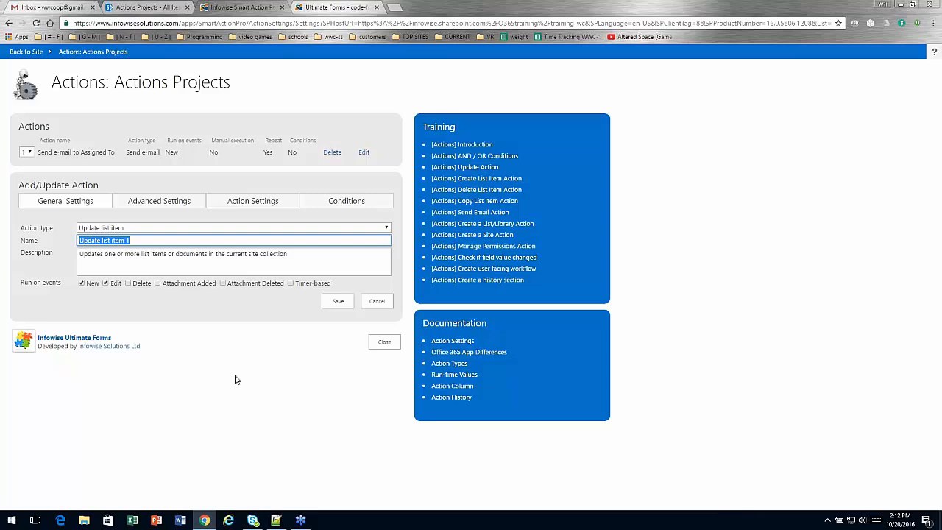
text(Update System Date)
key(ctrl+a)
key(ctrl+c)
key(Tab)
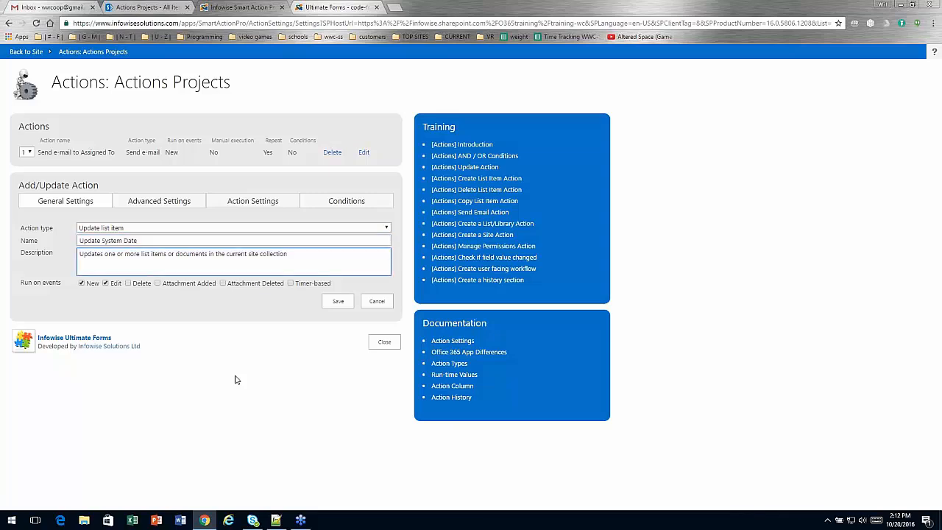
key(ctrl+a)
key(ctrl+v)
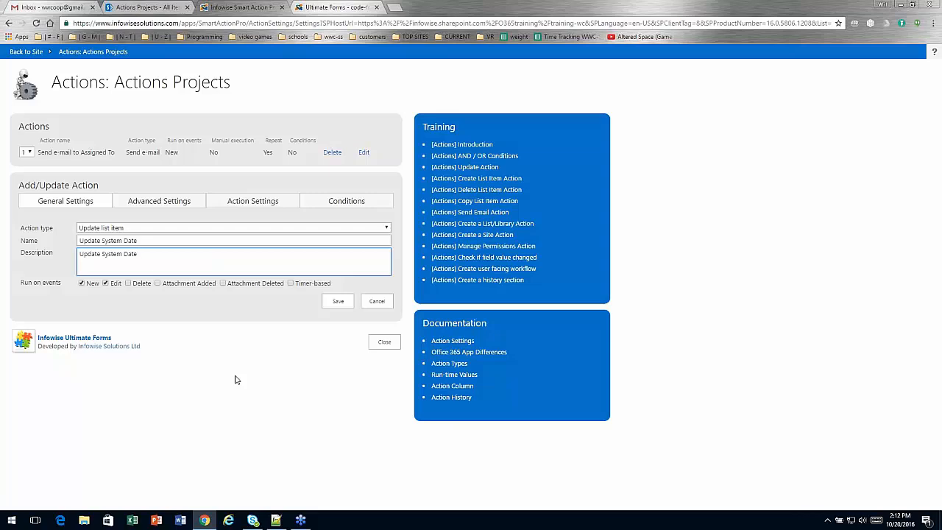
Remove the New and Edit run events and make the action timer-based, running daily.
click(108, 286)
click(107, 284)
click(82, 283)
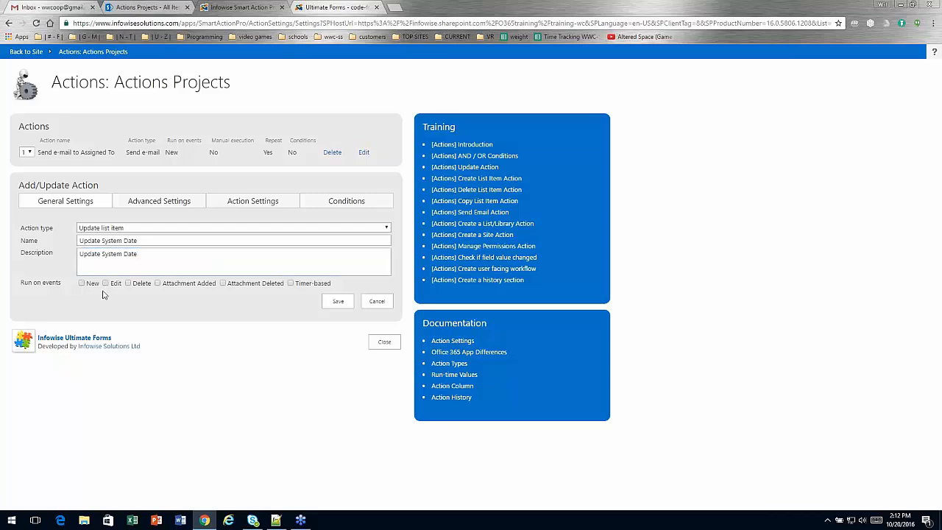
click(291, 283)
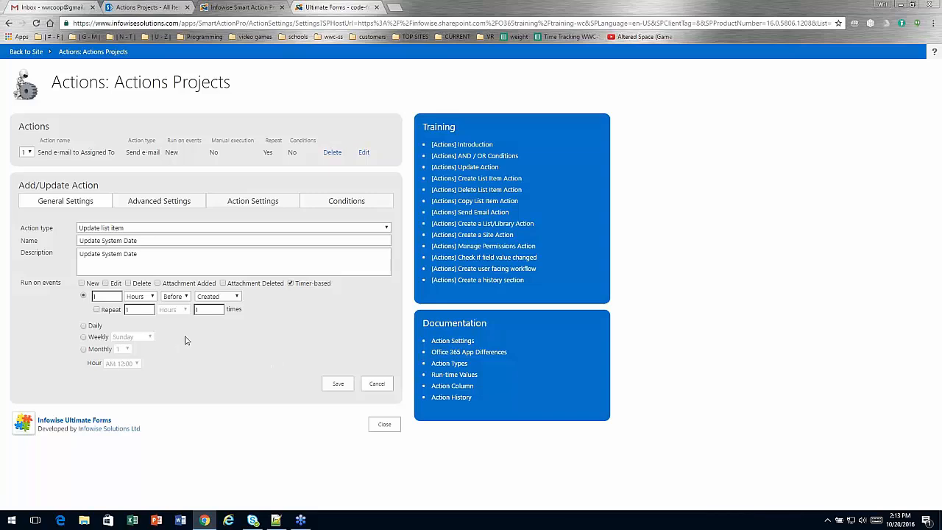
click(83, 325)
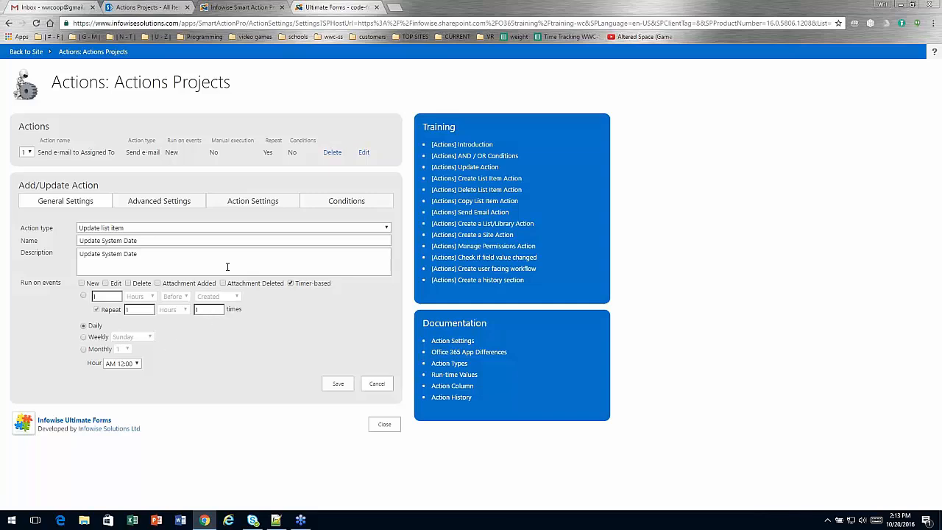
In the action's settings, choose System Date as the column to set and enter [Today] as its value.
click(172, 203)
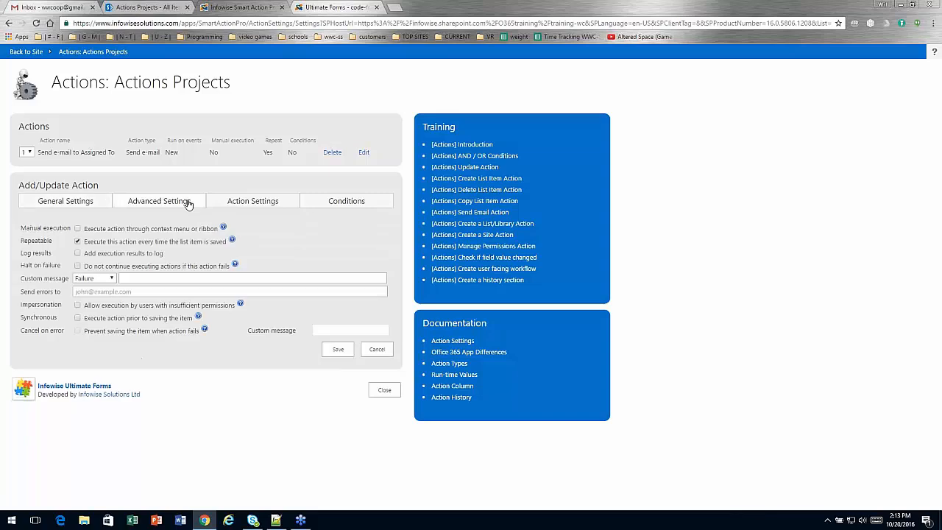
click(240, 202)
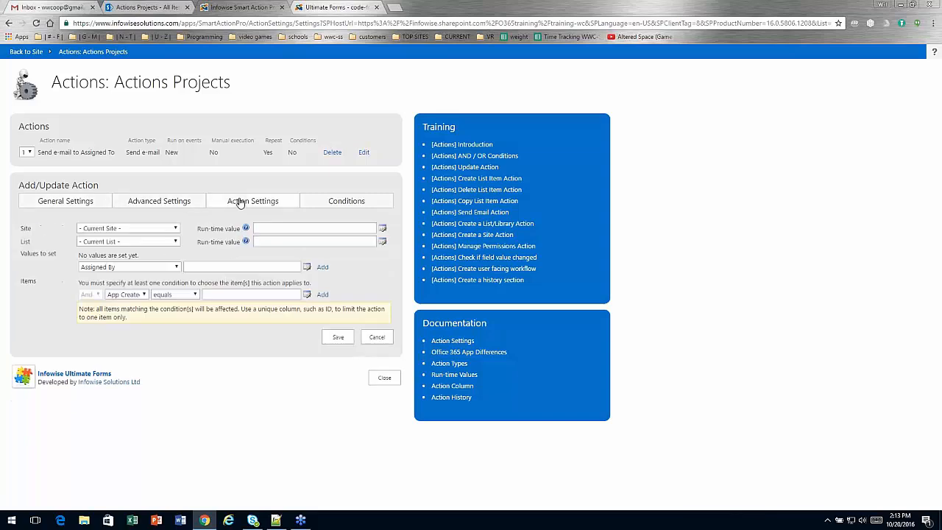
click(171, 267)
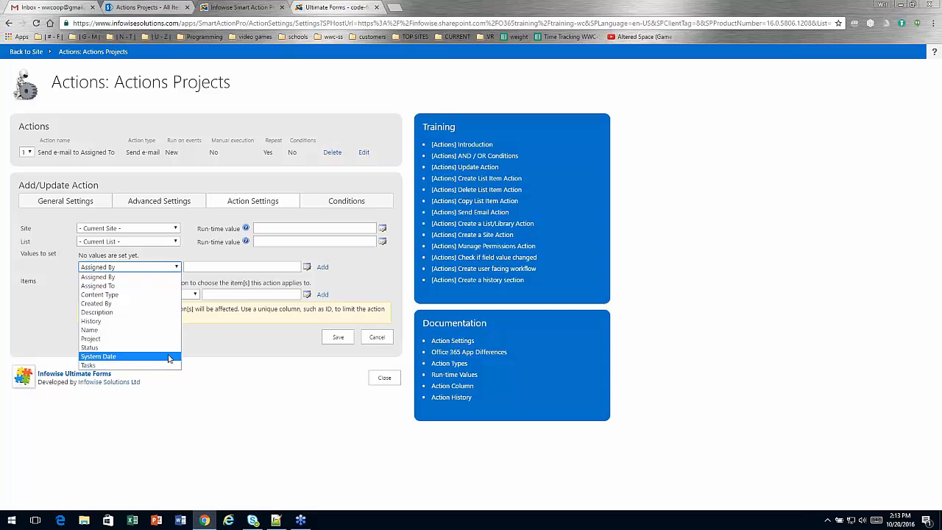
click(100, 356)
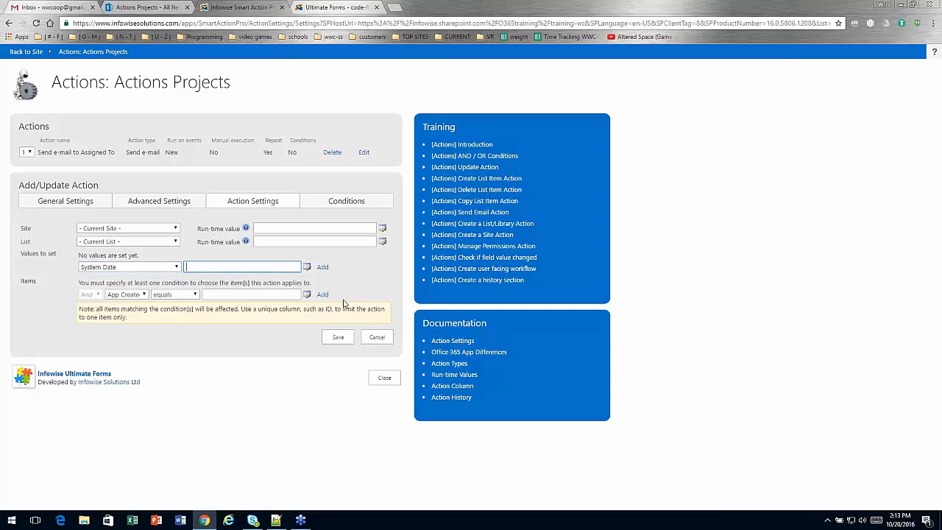
text([Today)
click(307, 266)
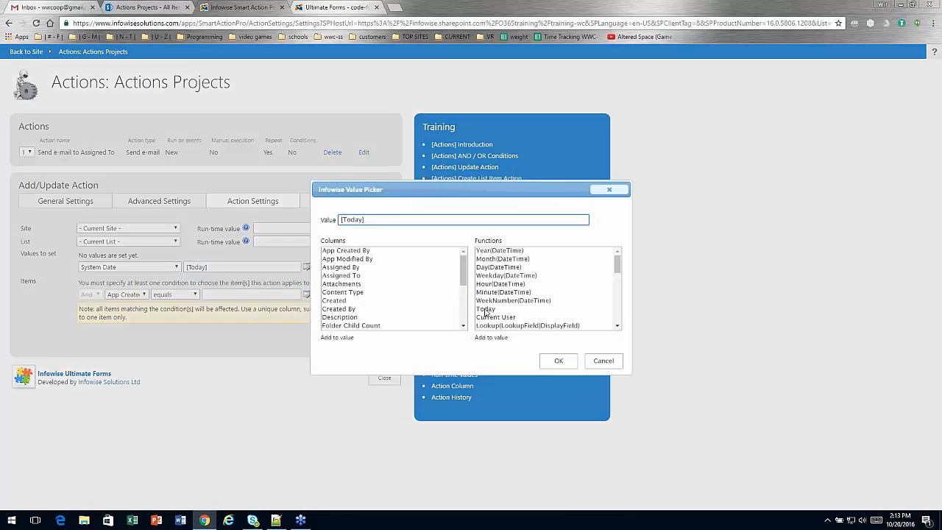
click(485, 308)
click(603, 360)
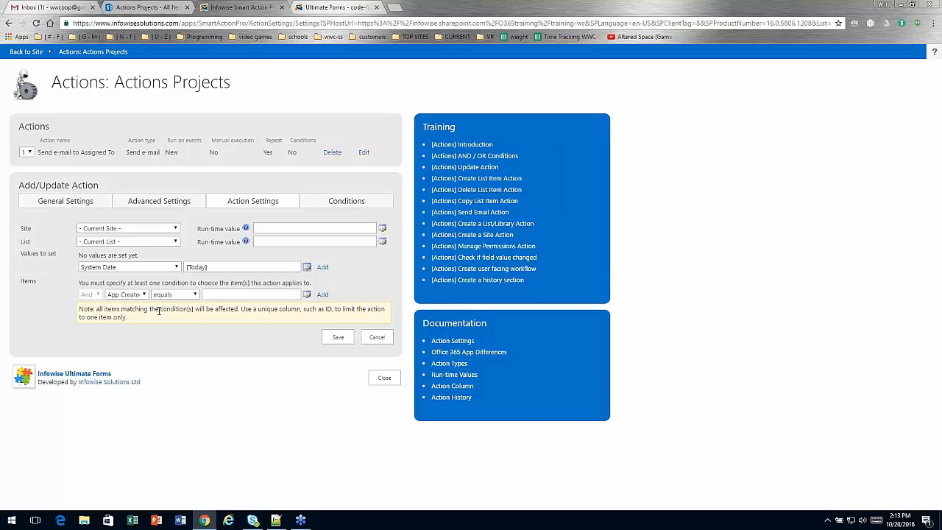
Define the item condition ID equals [ID], and add both the System Date value and this condition to the action.
click(143, 295)
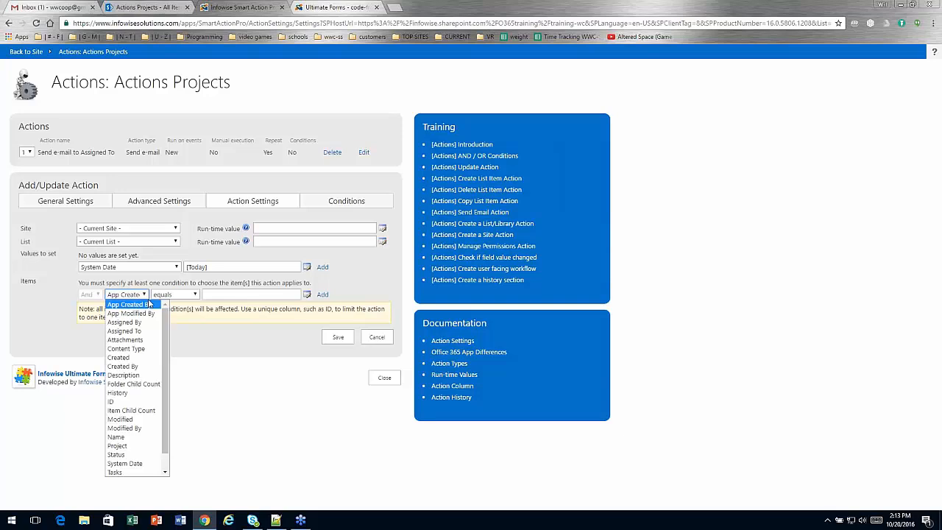
key(i)
key(Return)
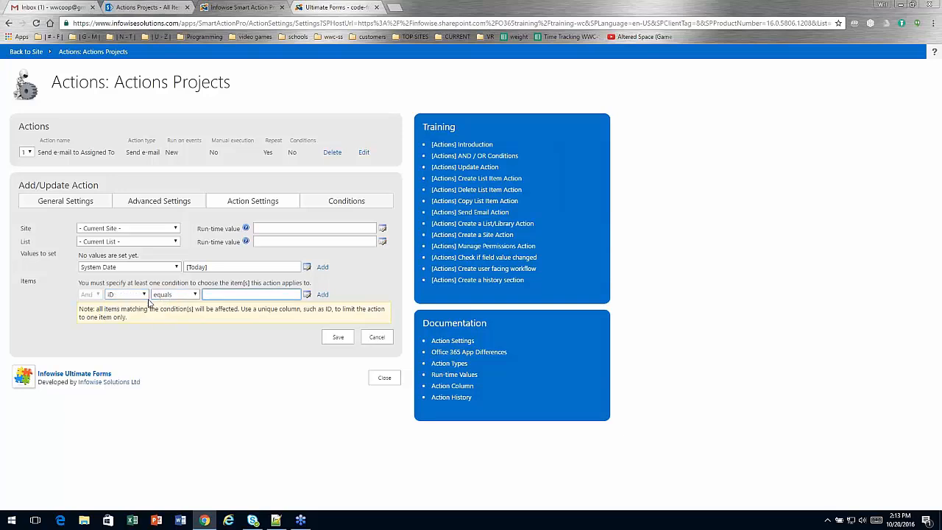
text([ID])
click(323, 267)
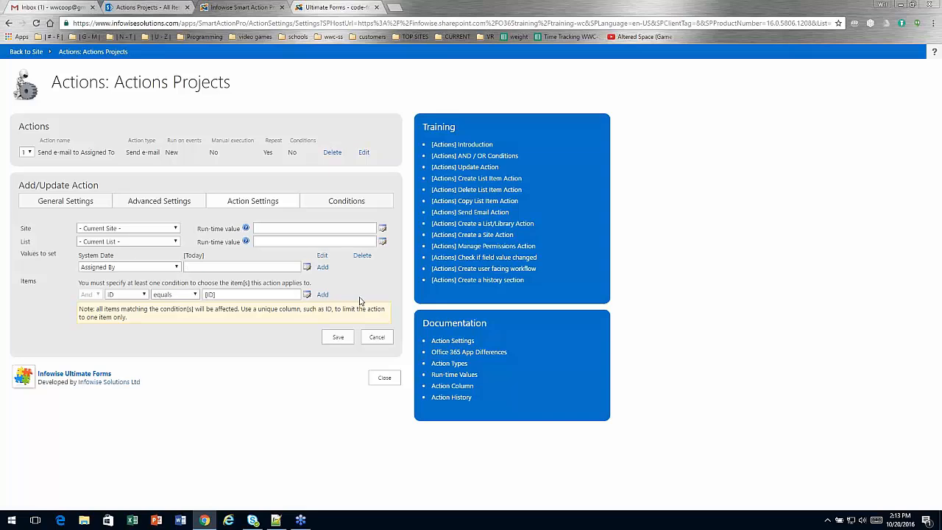
click(322, 294)
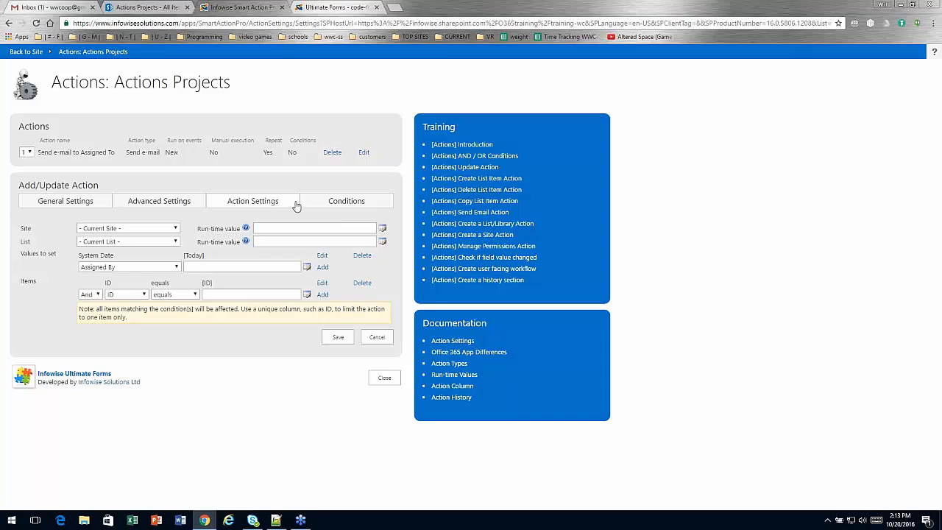
Add the run condition Status always not equals Complete, save the action, and close the Actions configuration.
click(326, 204)
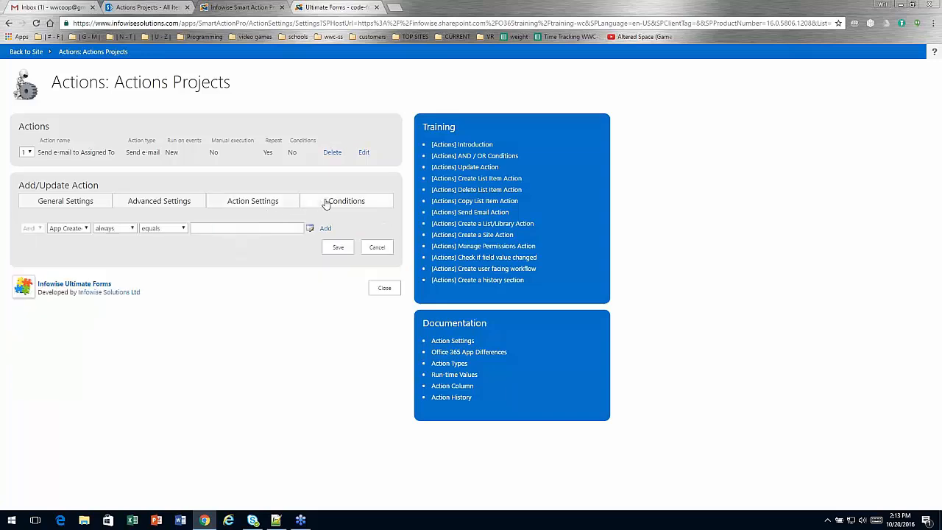
click(86, 229)
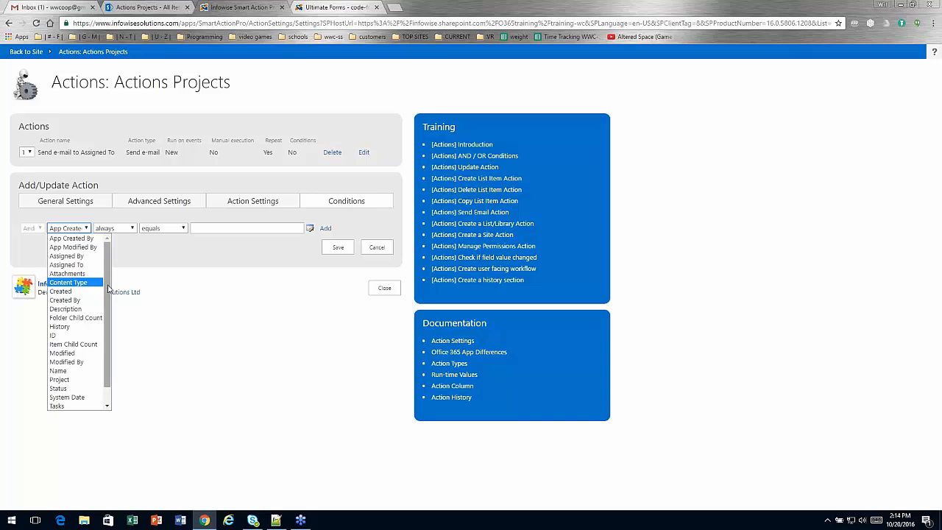
click(93, 388)
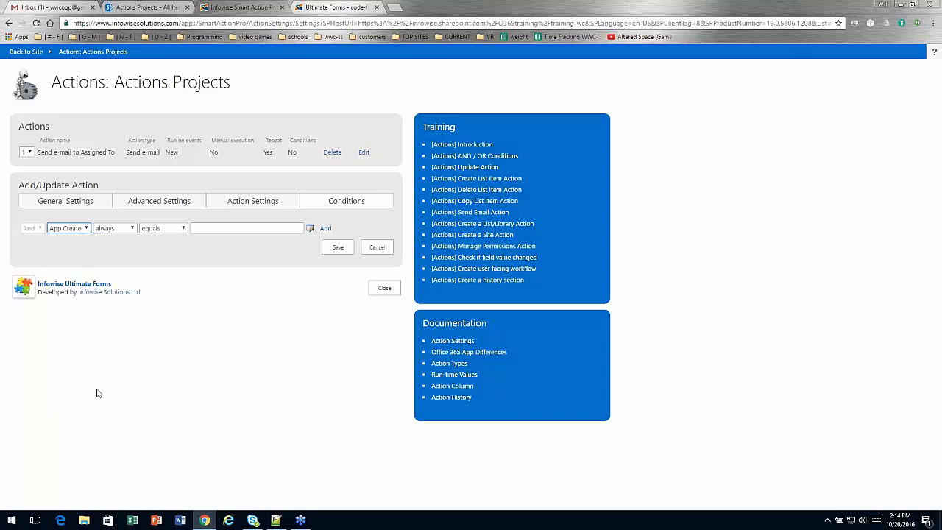
click(170, 234)
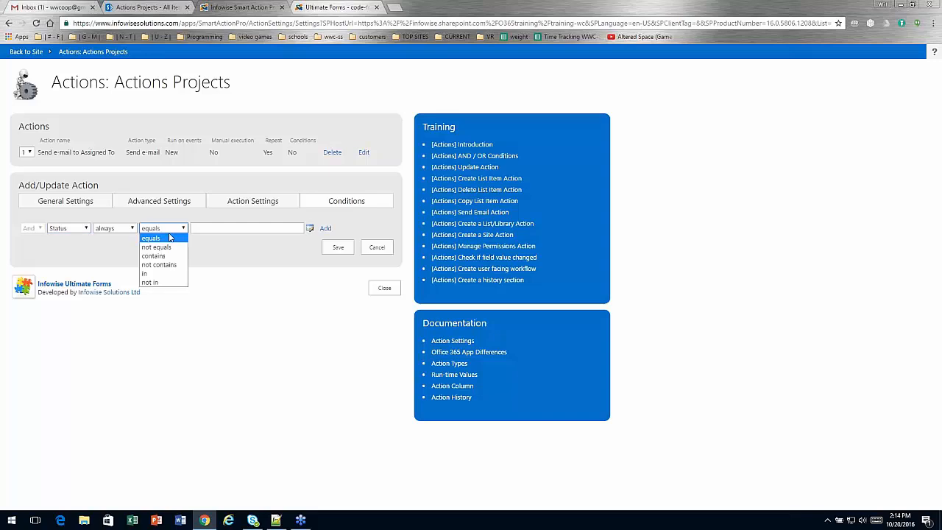
click(156, 246)
key(Tab)
text(Com)
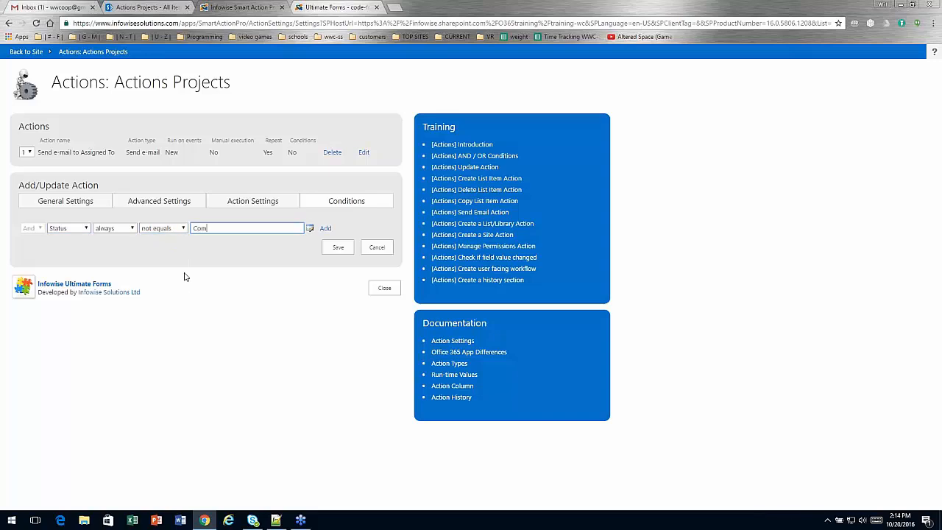
text(plete)
click(326, 229)
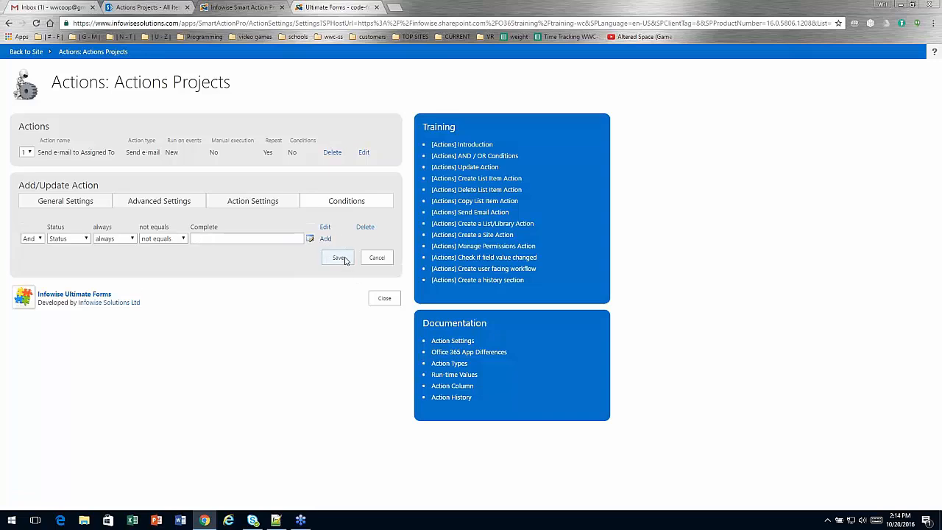
click(339, 258)
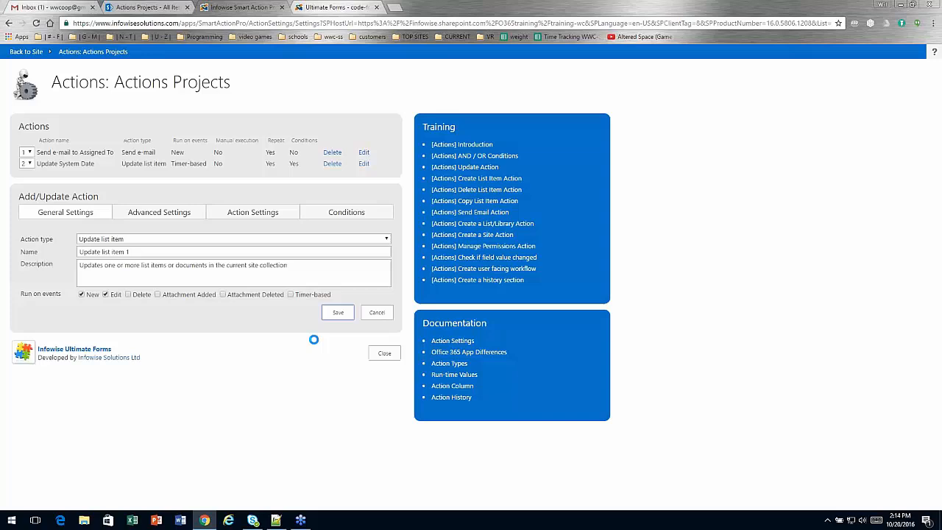
click(385, 354)
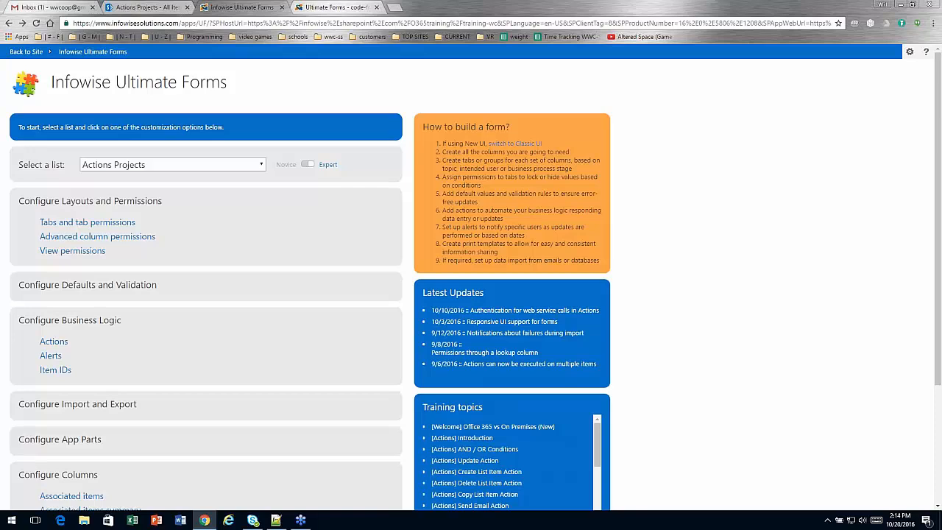
Switch to the SharePoint site, view the WI Projects on its home page, and return to the Actions Projects list.
click(154, 7)
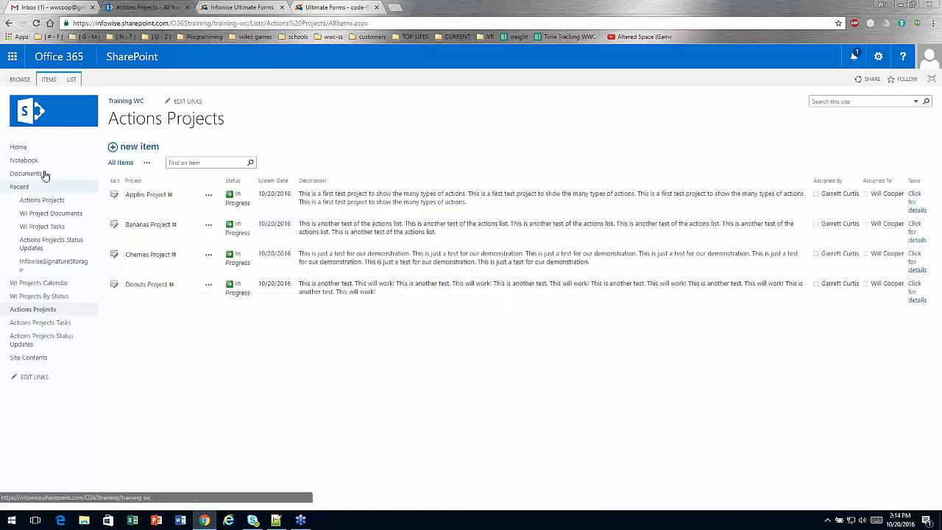
click(19, 148)
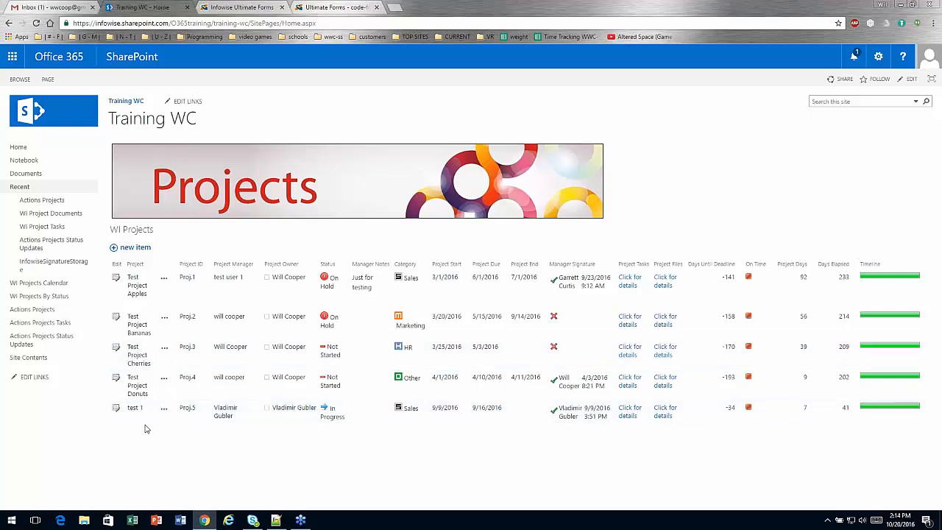
click(32, 309)
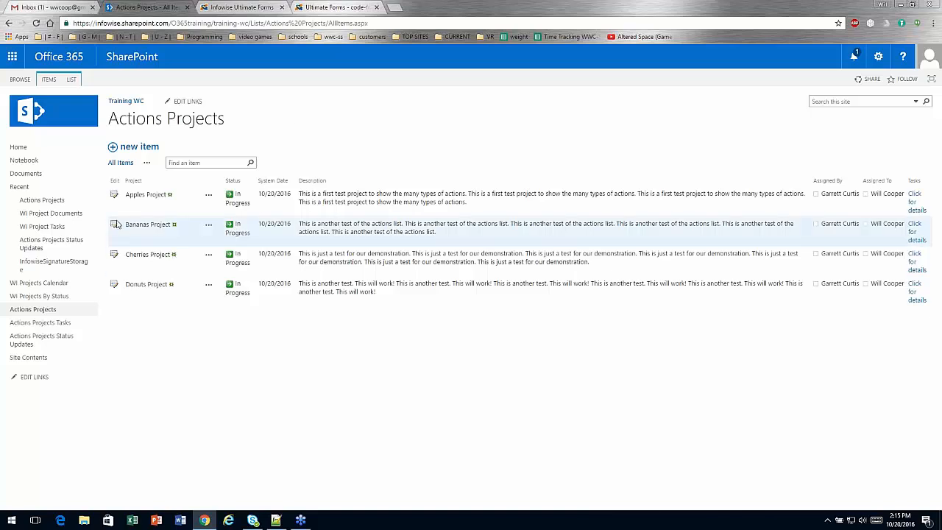
Open the Bananas Project item, review its history entries and project details, and close it without saving.
click(147, 224)
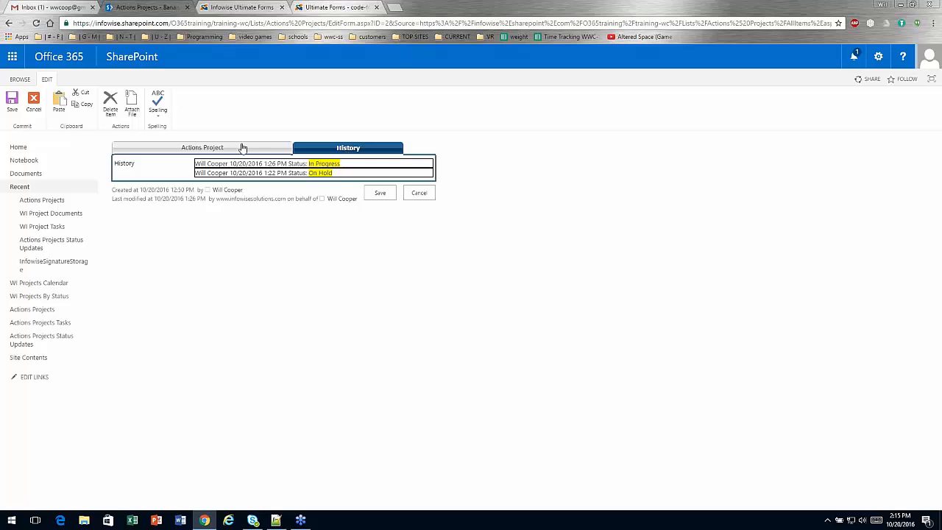
drag(338, 176, 194, 164)
click(219, 148)
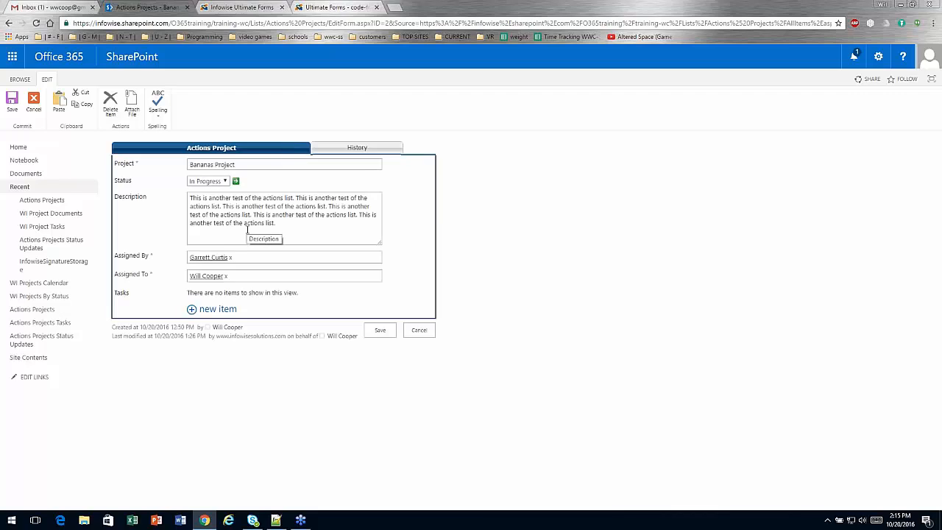
click(420, 335)
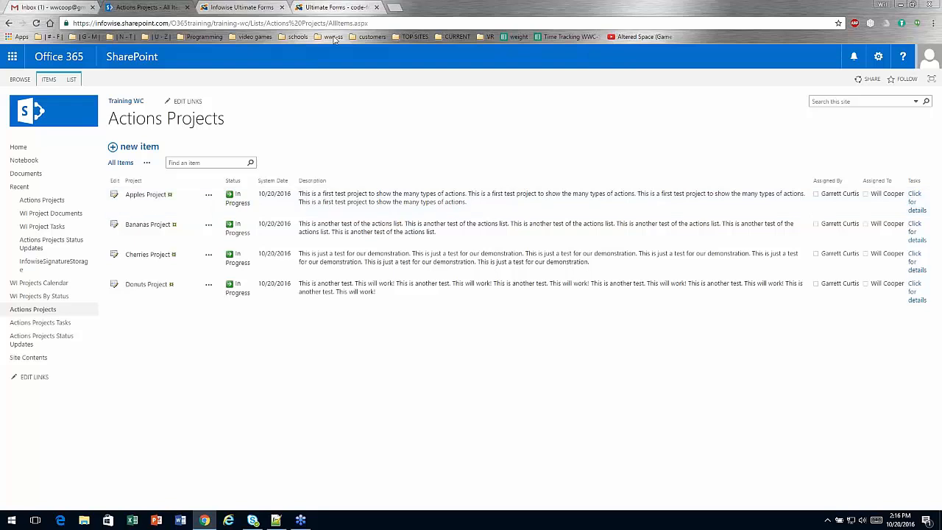
Switch to Infowise Ultimate Forms, open the actions for Actions Projects, and name a new Update list item action Update History.
click(243, 7)
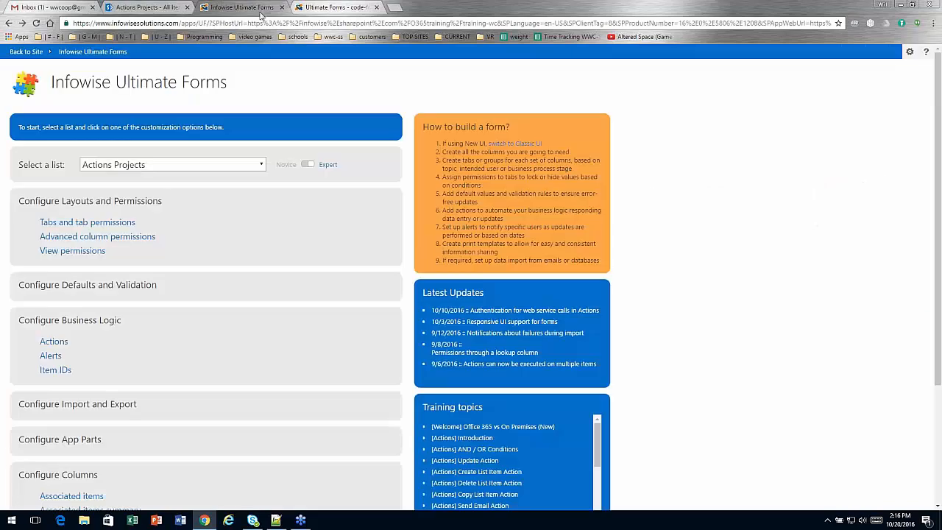
click(203, 342)
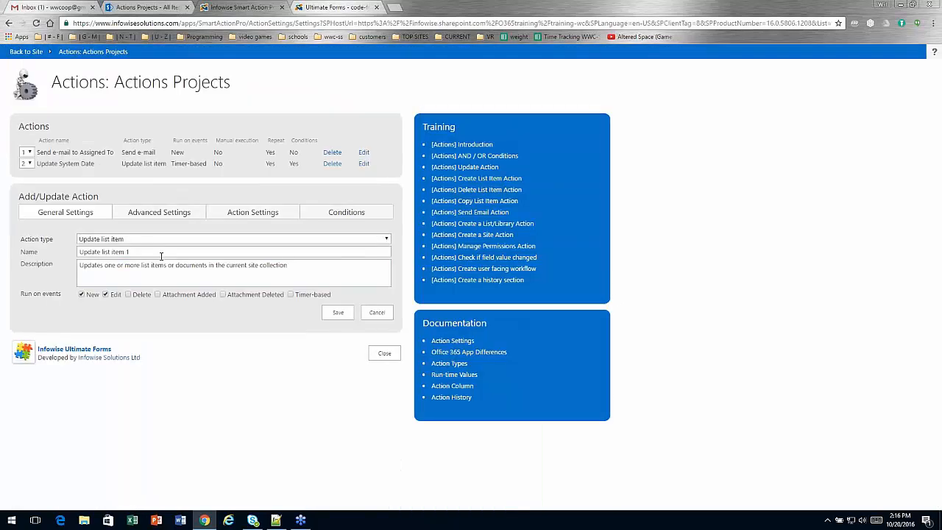
click(145, 240)
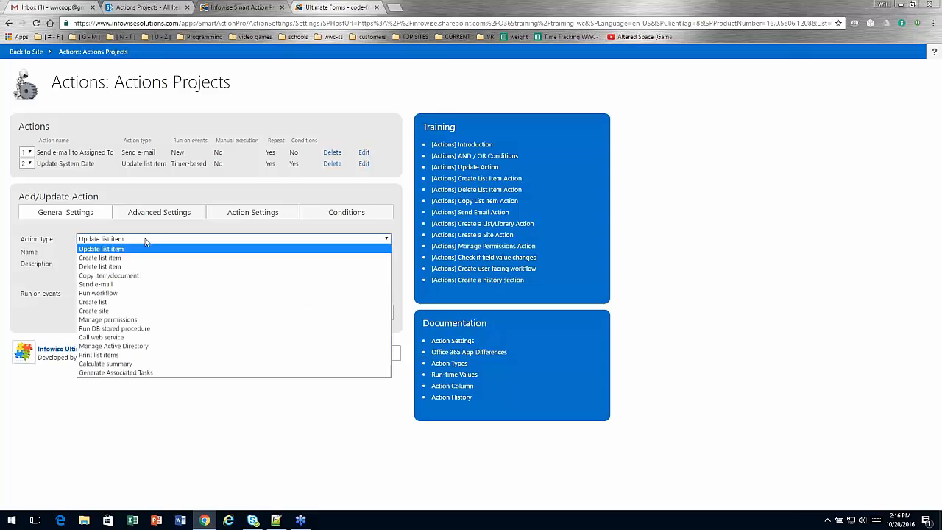
click(147, 241)
drag(134, 252, 34, 252)
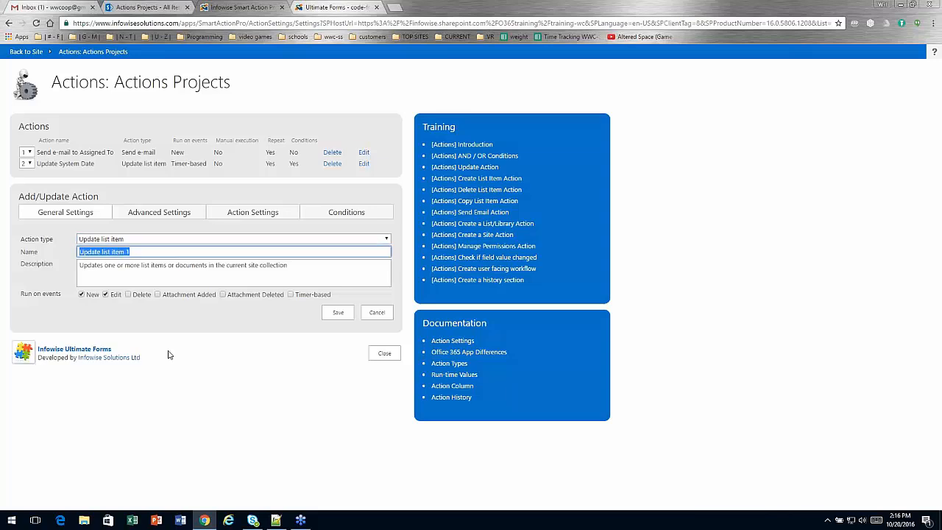
text(Update History)
Reuse the action's name as its description, and exclude New from its run events so it runs on Edit only.
key(ctrl+a)
key(ctrl+c)
key(Tab)
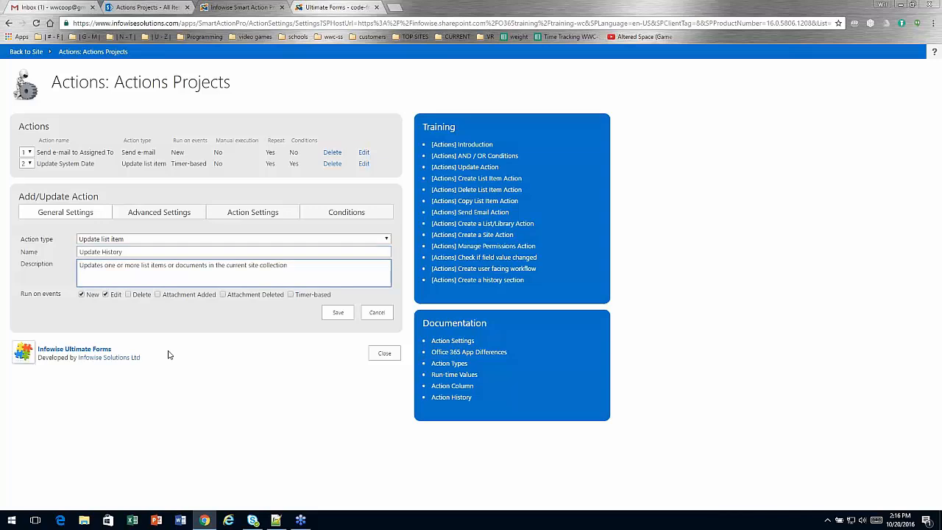
key(ctrl+a)
key(ctrl+v)
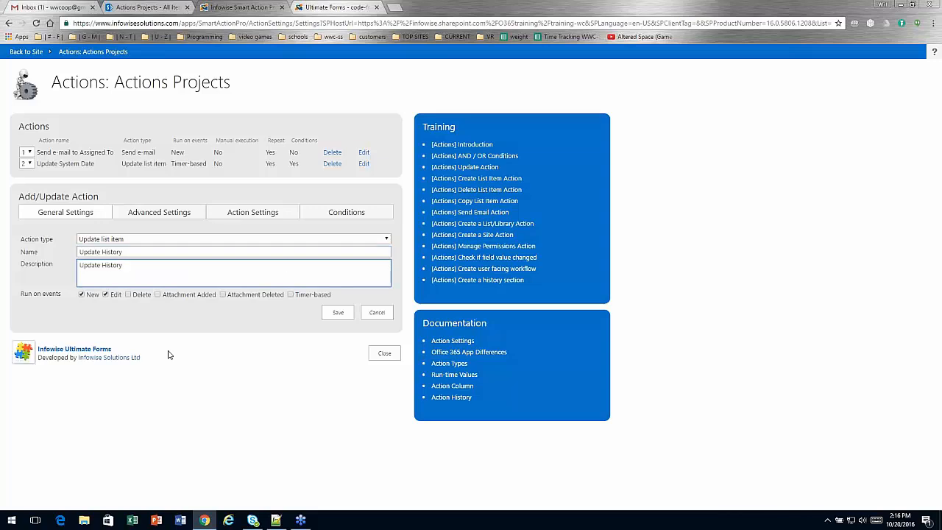
click(82, 295)
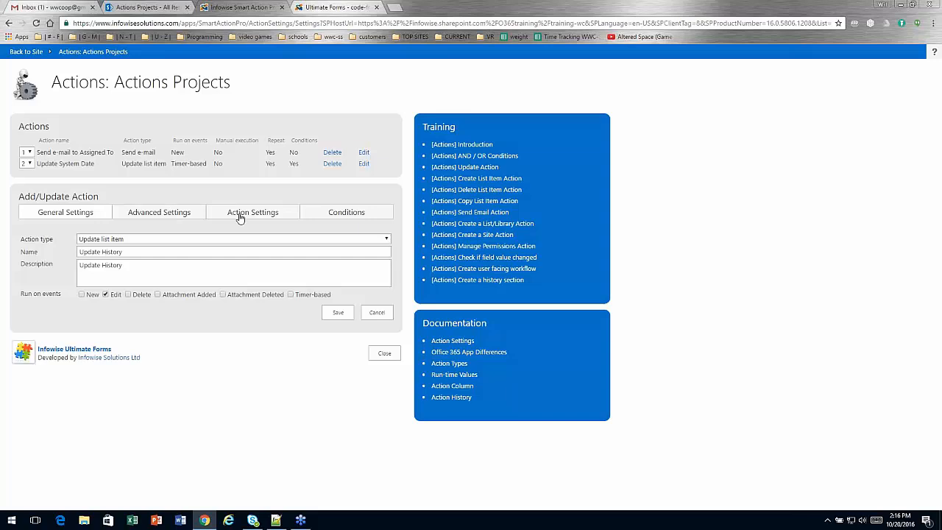
Add a value for the History column to the action, using the whole HTML line from Update-History.txt in Notepad++.
click(171, 212)
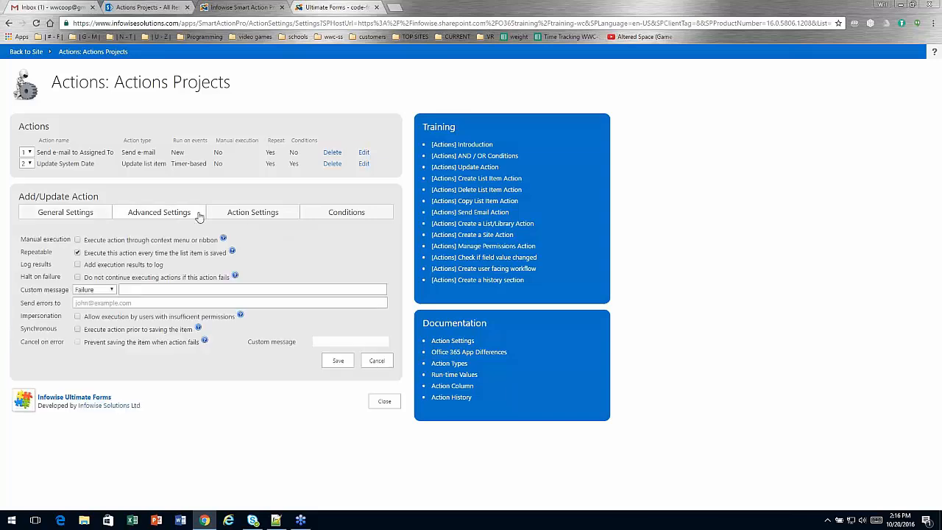
click(257, 213)
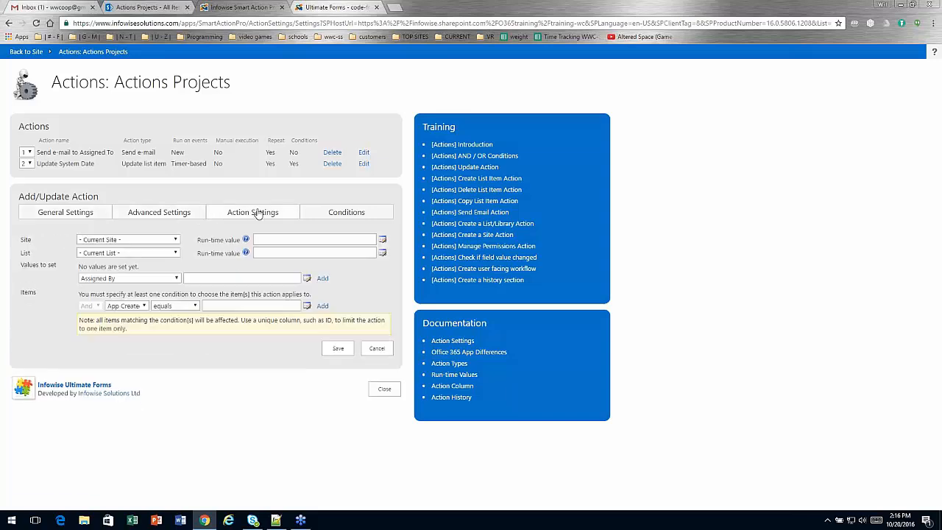
click(169, 280)
click(156, 333)
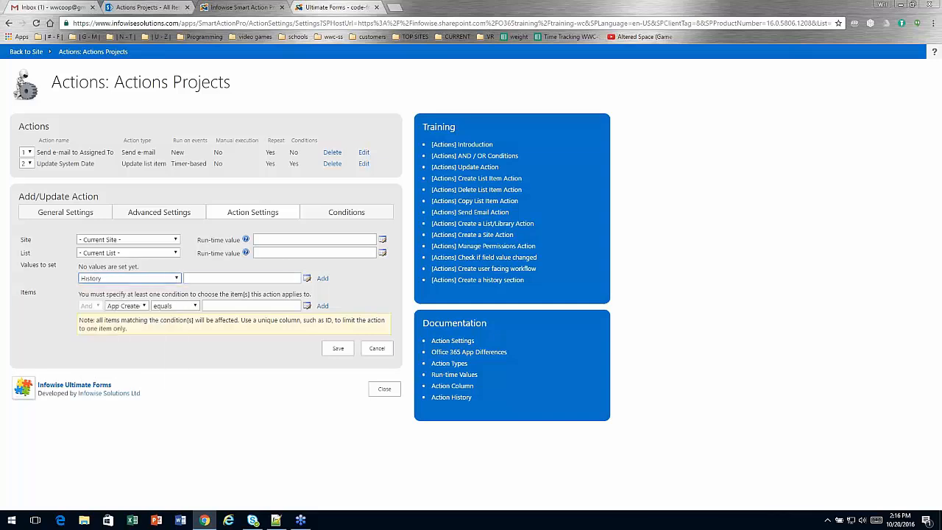
click(222, 277)
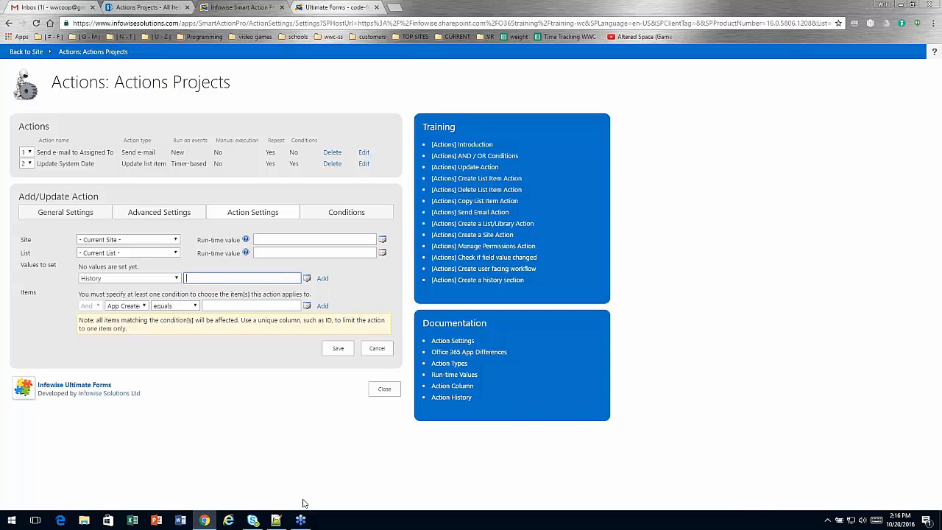
click(276, 518)
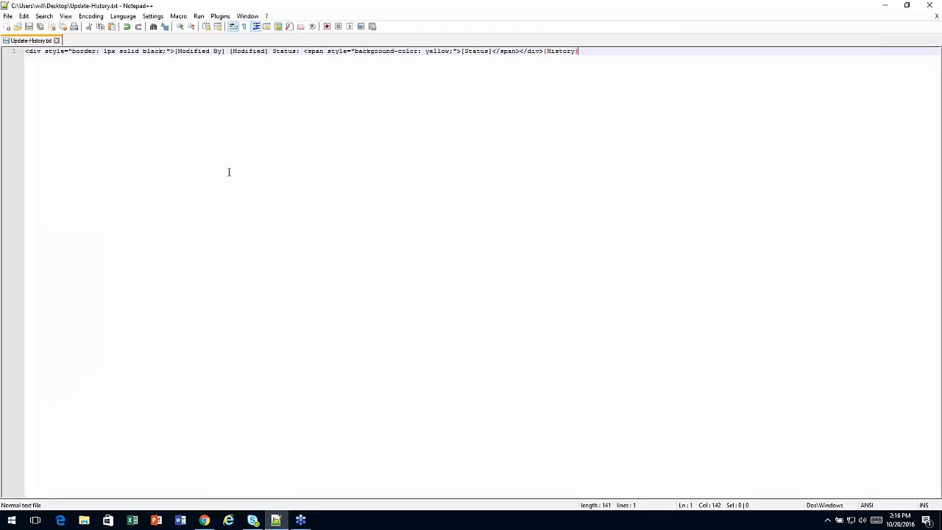
key(ctrl+a)
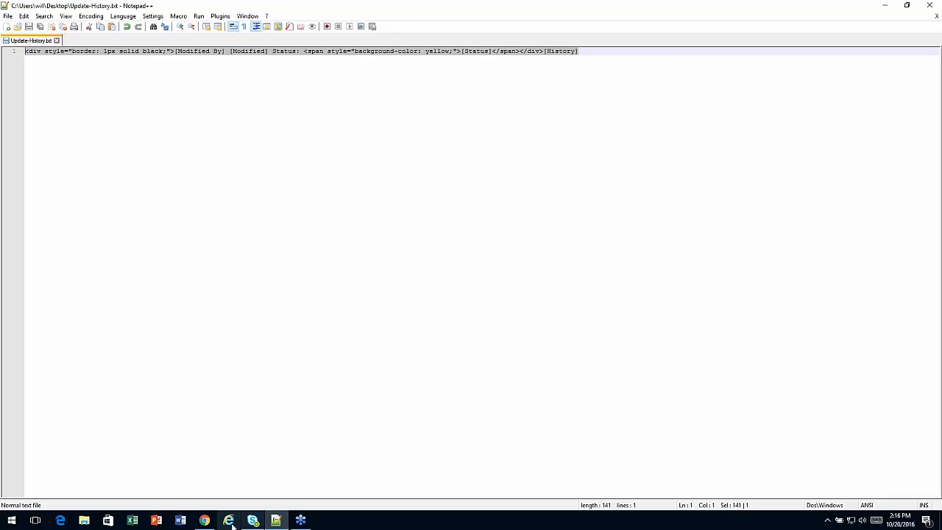
click(204, 521)
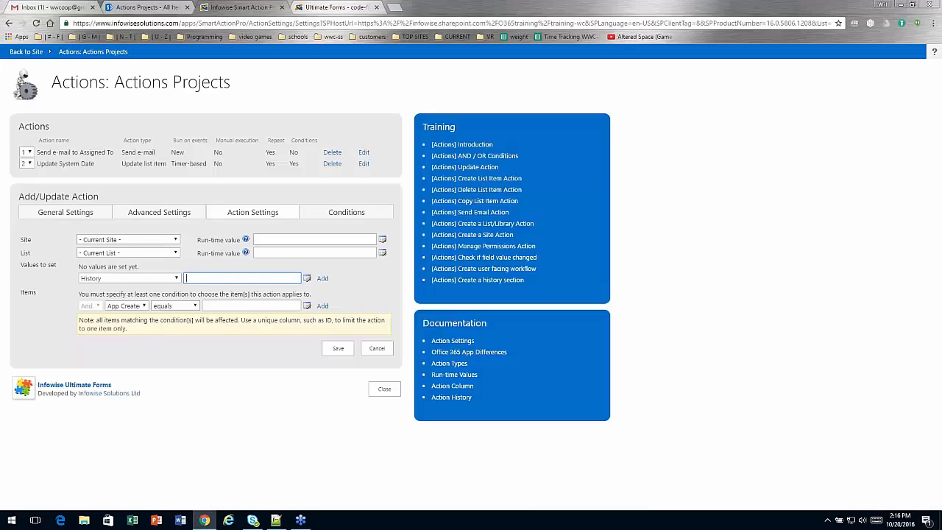
key(ctrl+v)
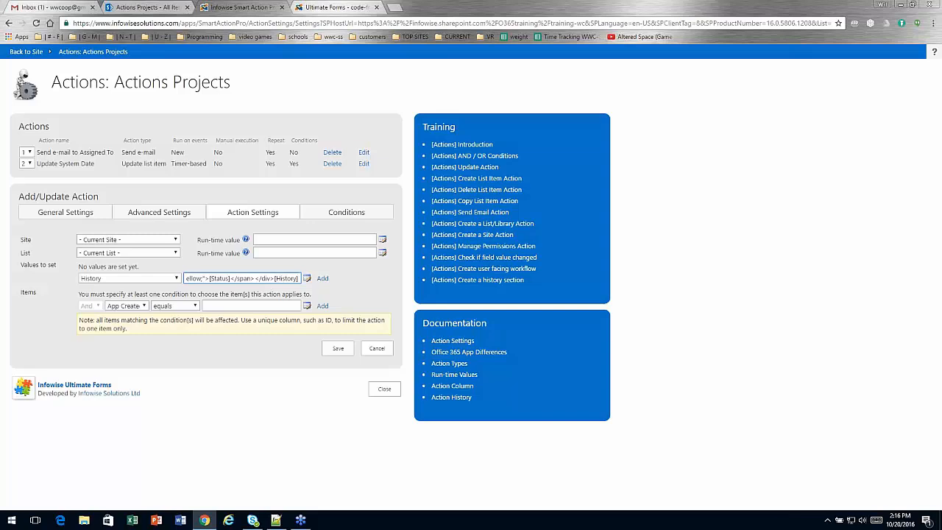
click(323, 279)
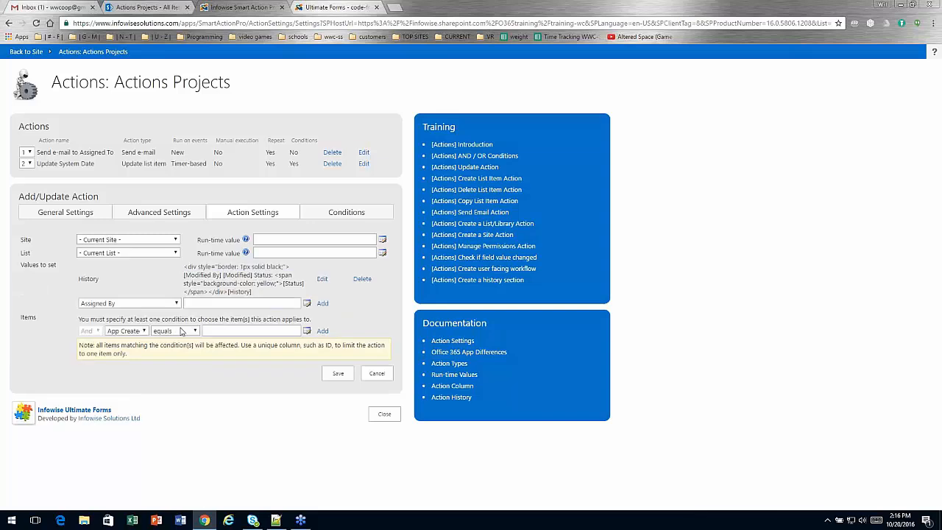
Add the item condition ID equals [ID] to the action settings.
click(125, 330)
click(118, 249)
click(214, 331)
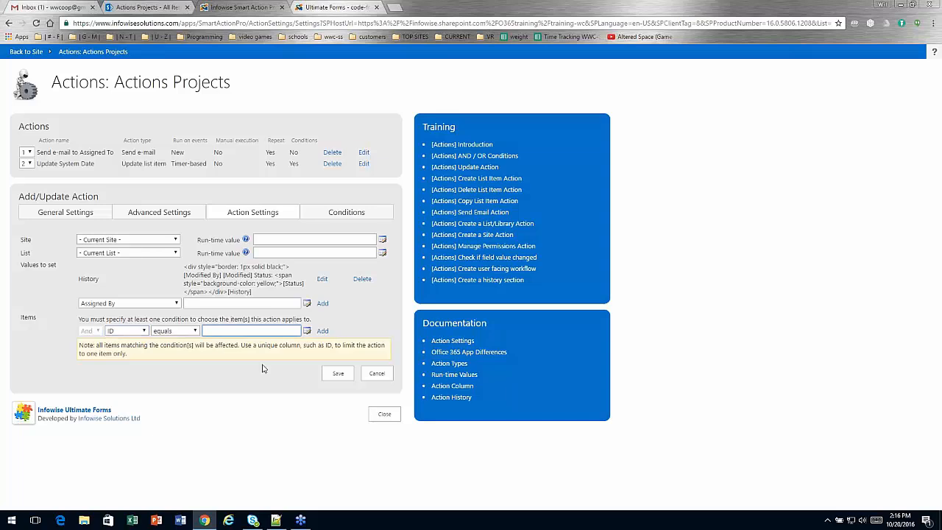
text([ID])
key(Tab)
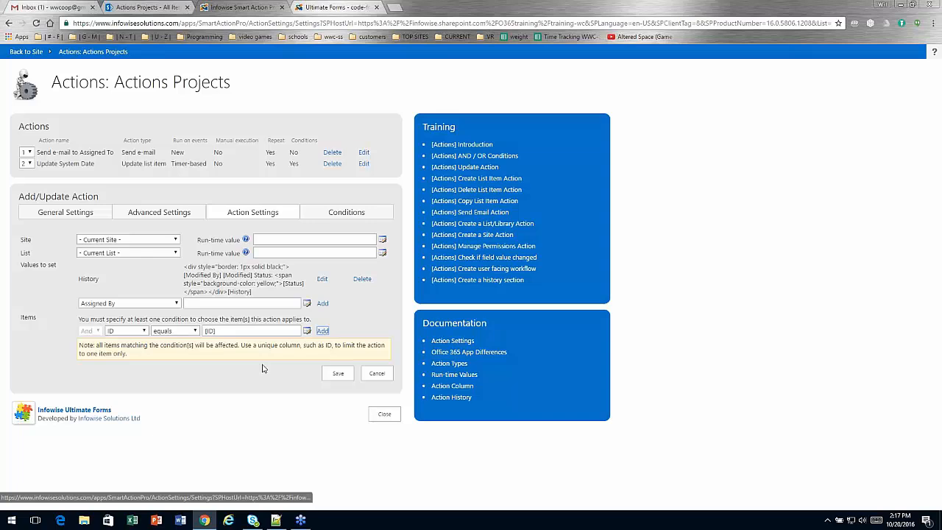
click(322, 332)
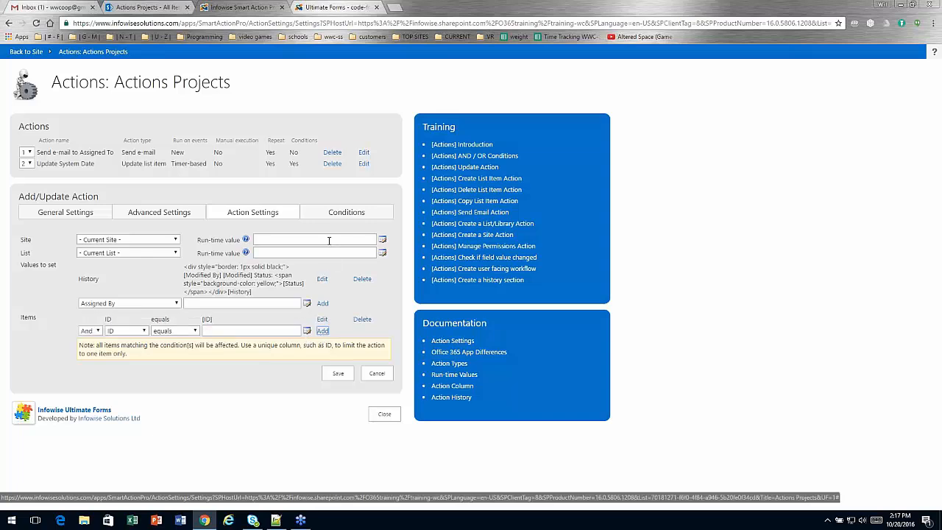
Add the run condition Status after change equals [Status], save the Update History action, and close the Actions configuration.
click(343, 213)
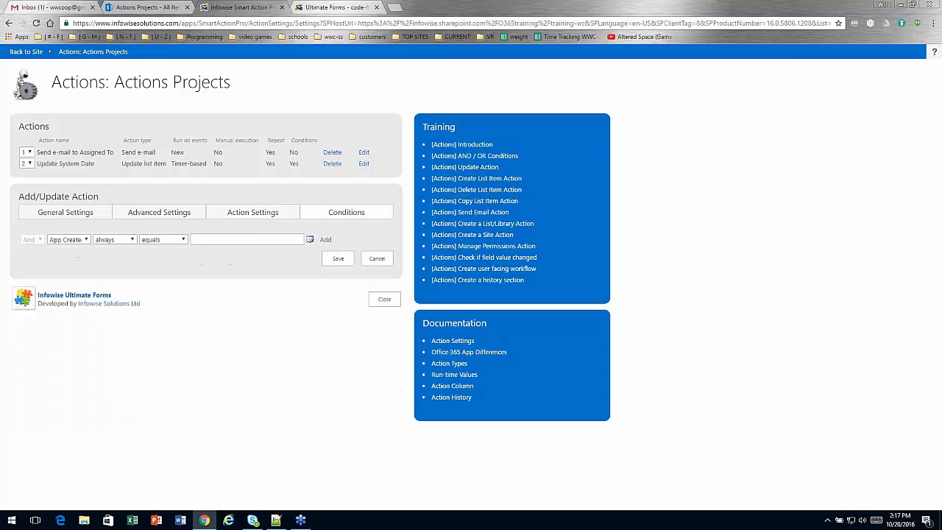
click(87, 241)
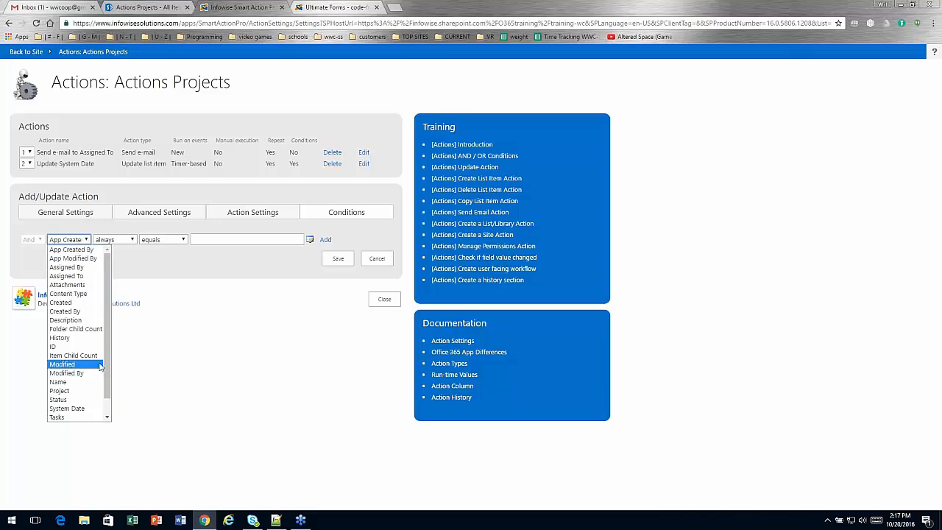
click(86, 399)
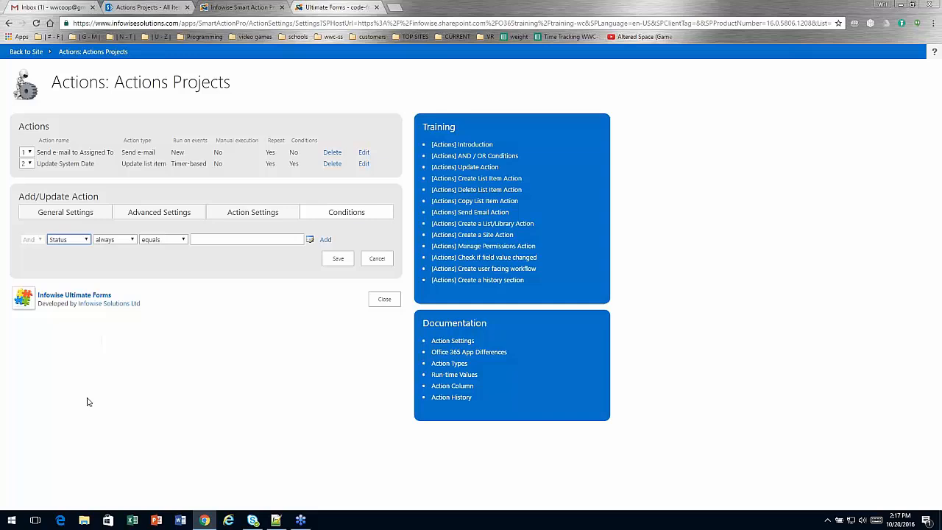
click(133, 240)
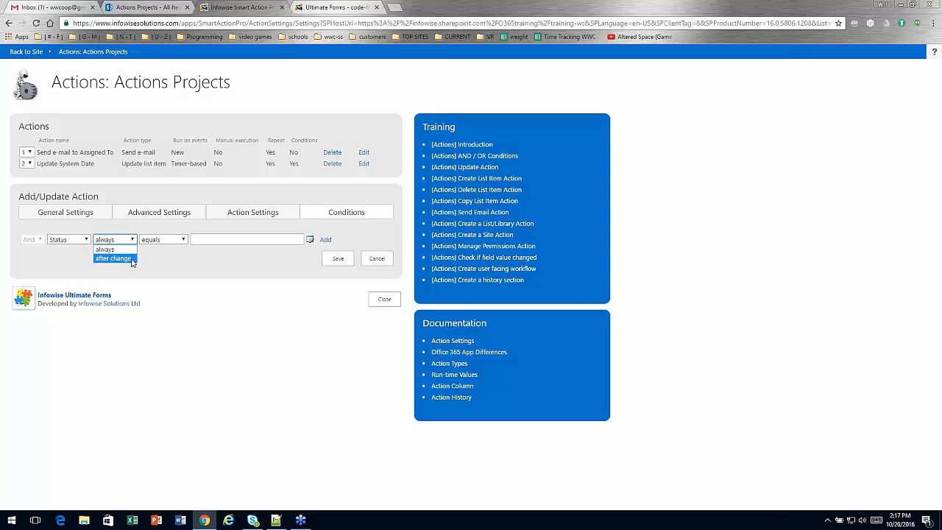
click(129, 260)
click(194, 239)
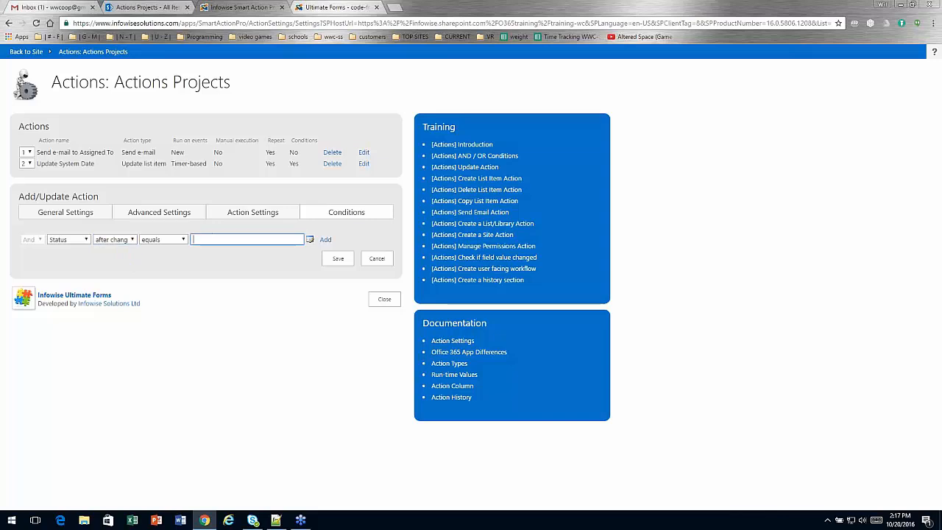
text([Status])
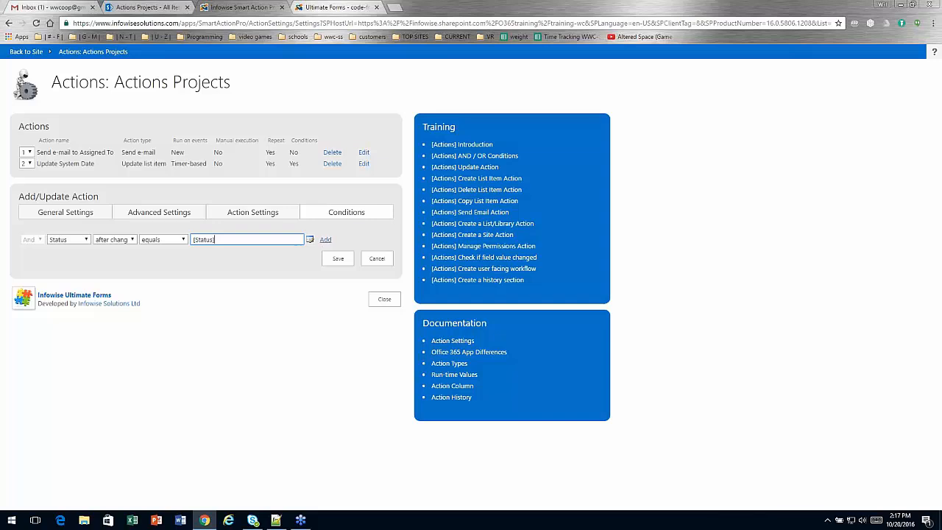
click(325, 240)
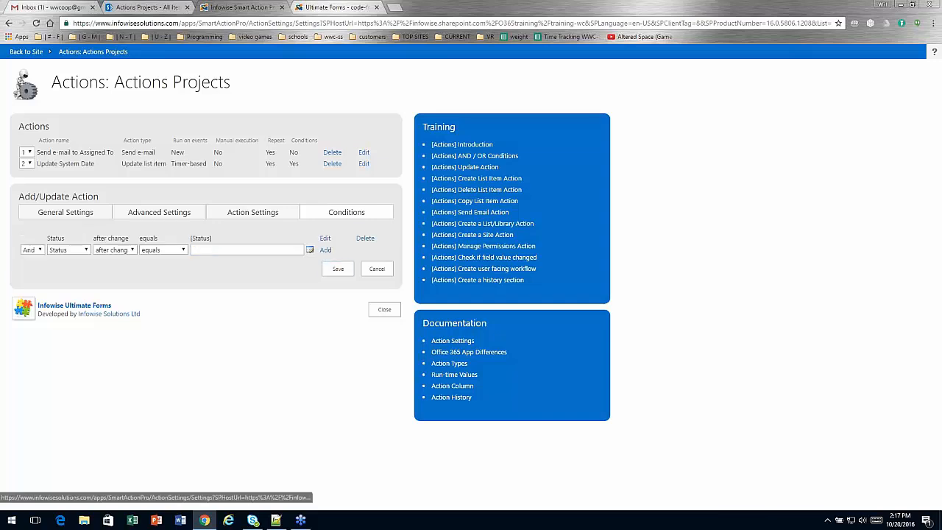
click(337, 268)
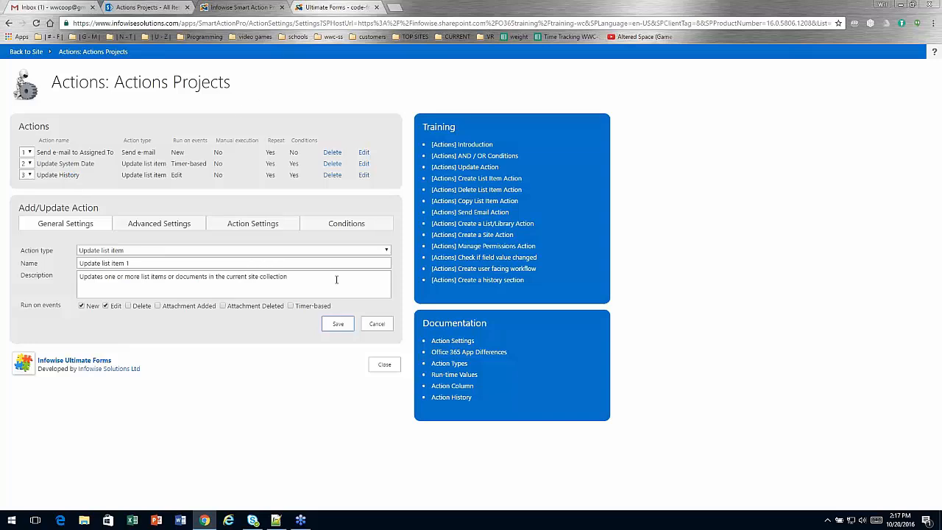
click(383, 364)
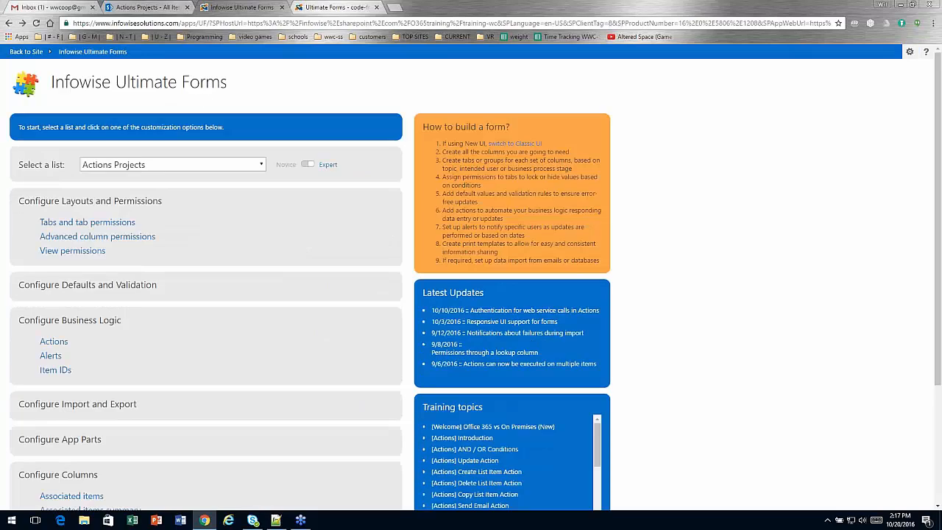
Switch to the Actions Projects list in SharePoint, edit the Donuts Project, set its Status to On Hold, and save it.
click(143, 8)
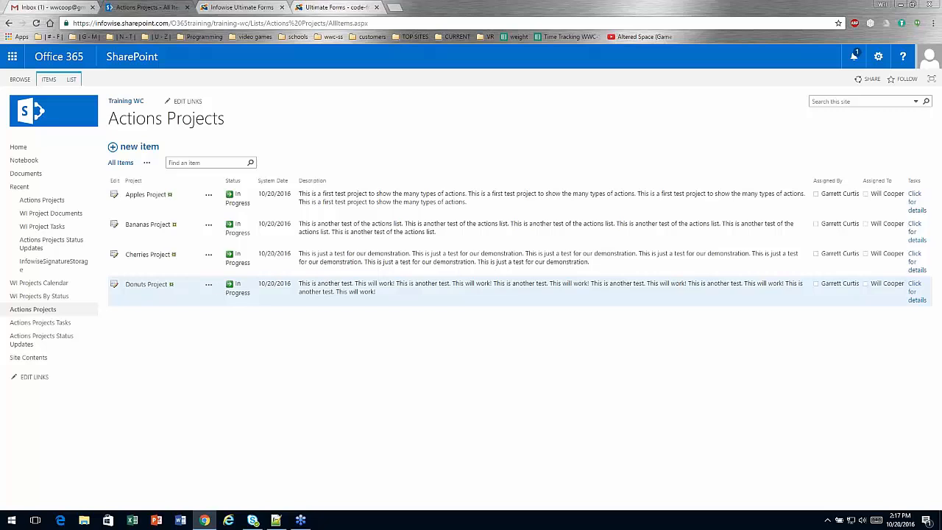
click(114, 286)
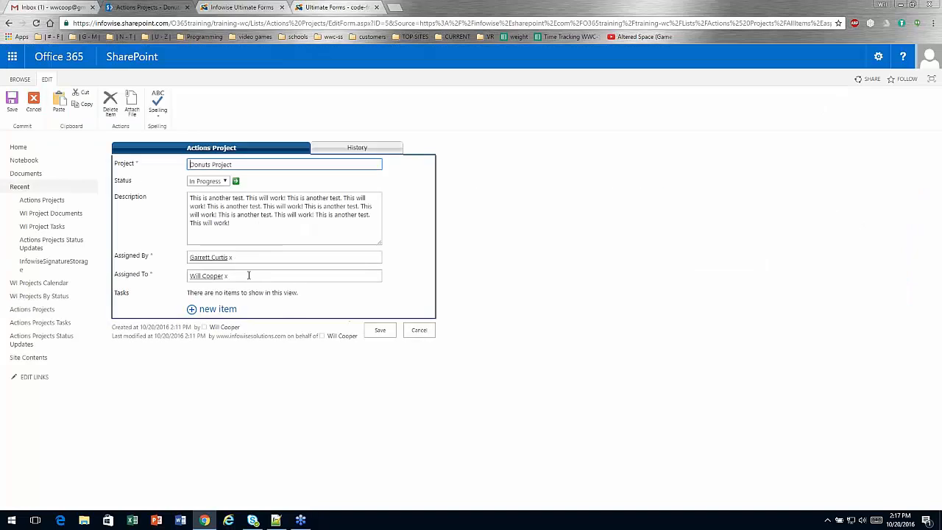
click(224, 185)
click(219, 208)
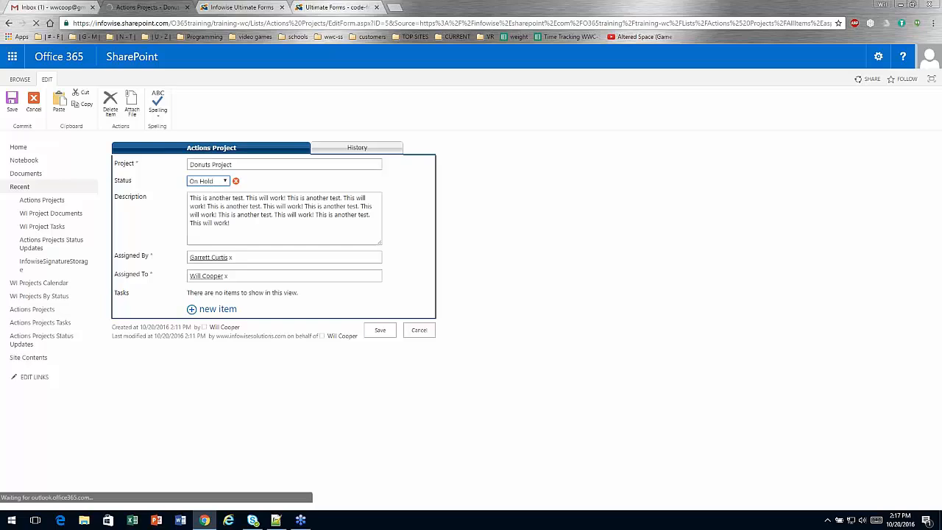
click(381, 330)
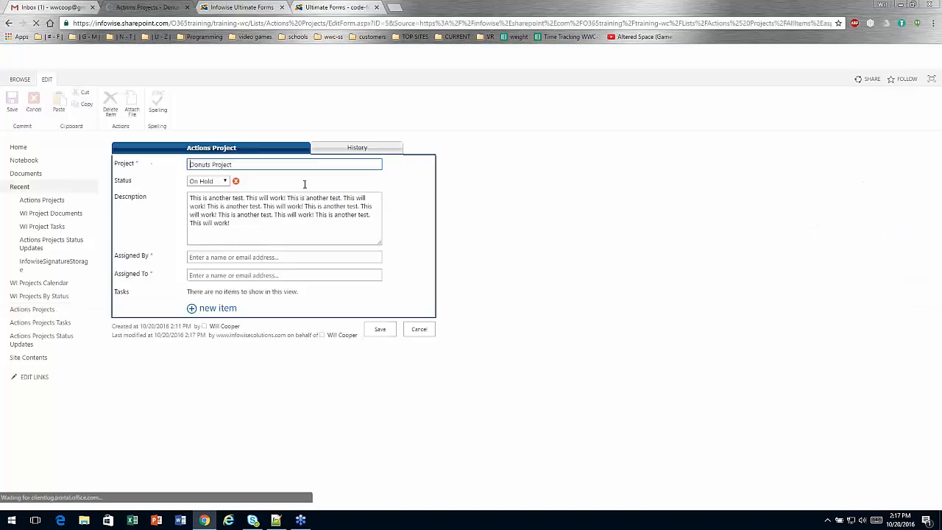
Check the Donuts Project's history, return to its project details, choose a different Status, and save the item again.
click(330, 150)
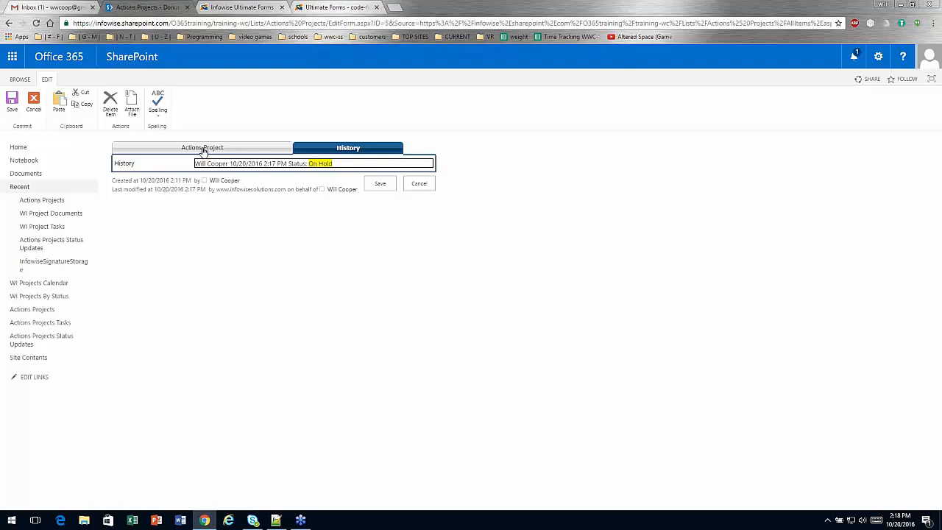
click(204, 149)
click(224, 182)
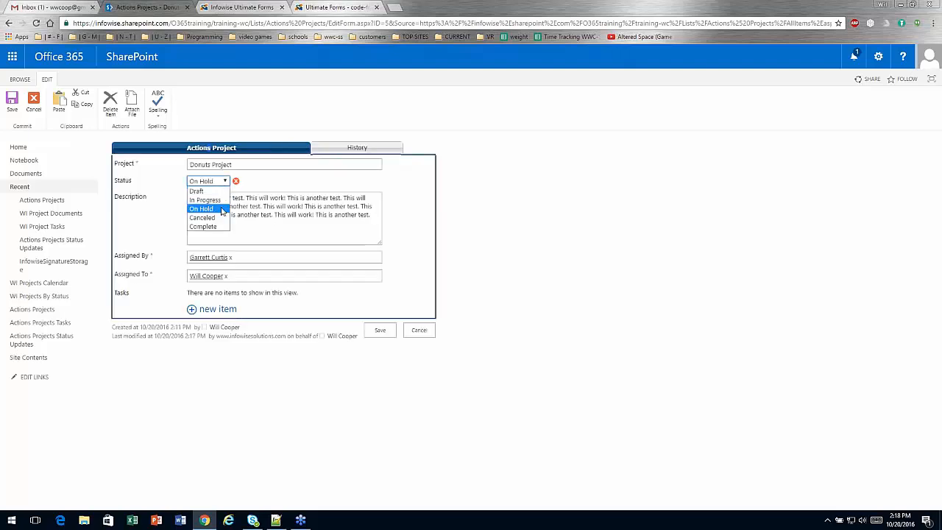
click(206, 195)
click(379, 329)
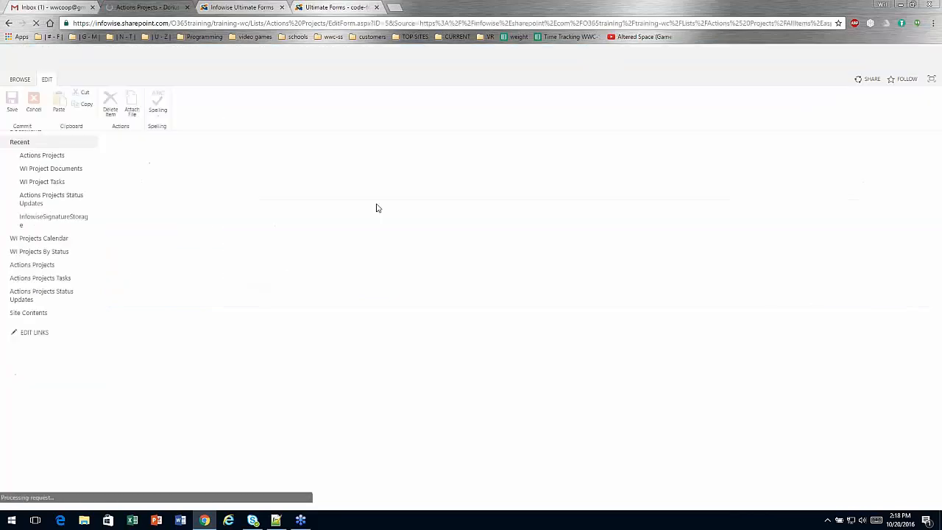
Examine the logged status changes in the Donuts Project's History and save the item.
click(358, 148)
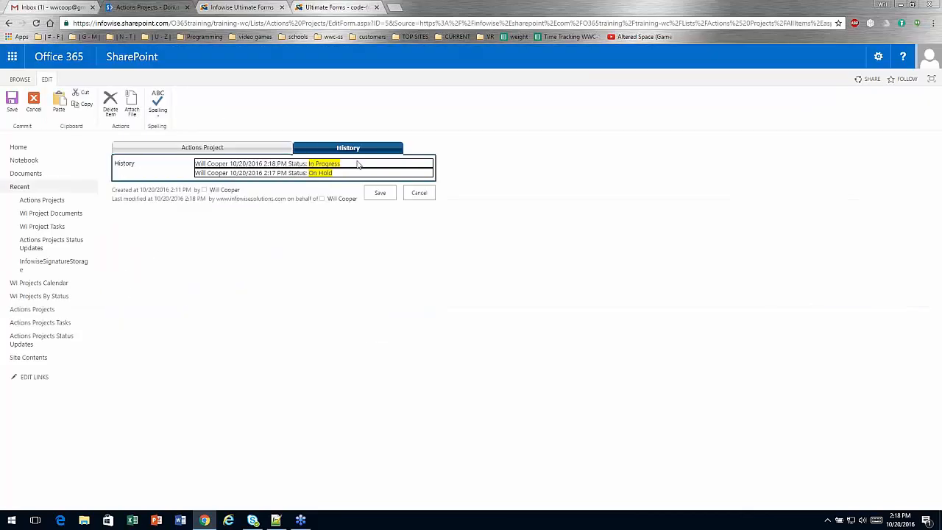
drag(339, 163, 194, 172)
click(316, 217)
click(380, 193)
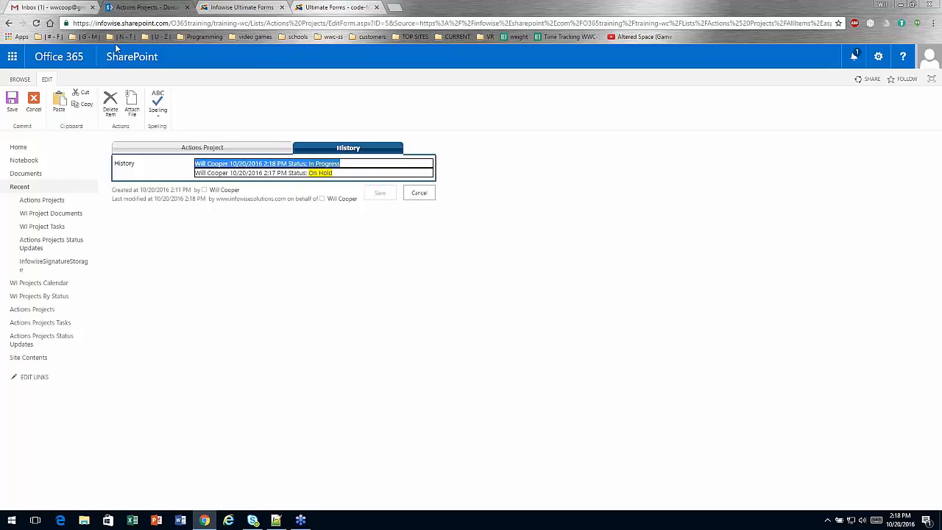
Switch to Gmail, open the new-project notification for the Donuts Project, and review the assignment details in its message body.
click(66, 10)
click(173, 110)
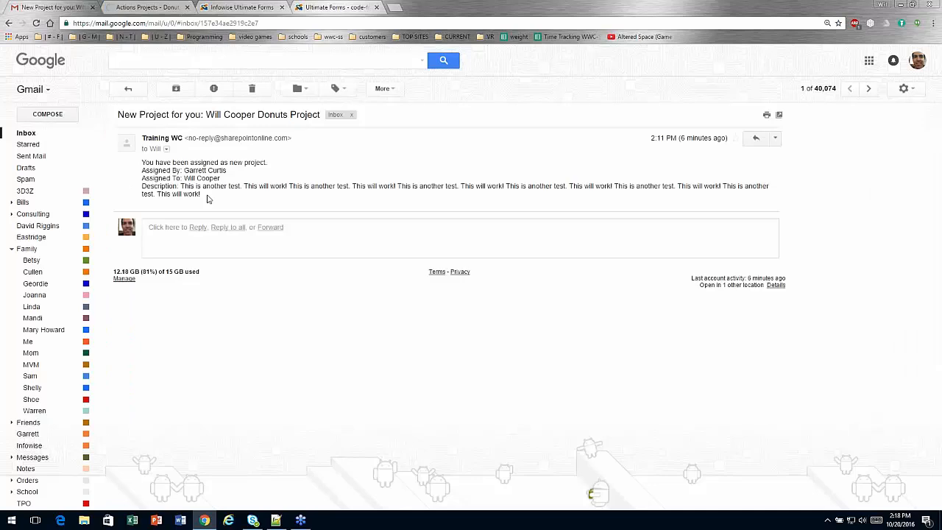
drag(210, 188, 144, 162)
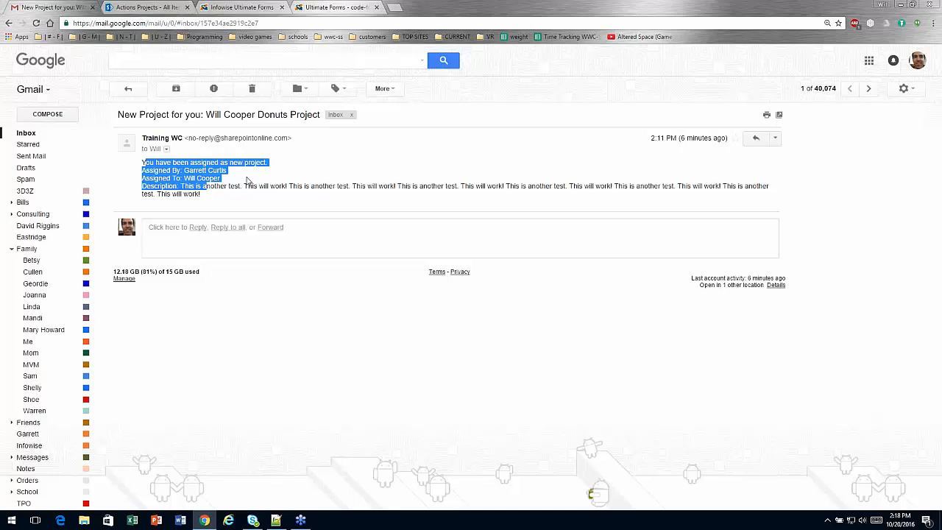
click(247, 182)
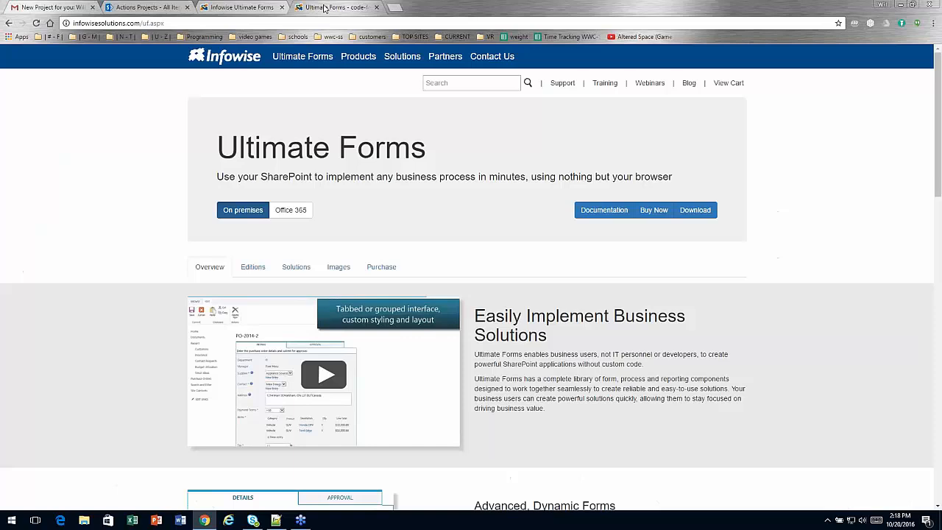
Switch to Infowise Ultimate Forms, open the actions for the Actions Projects list, and set the new action's type to Create list item.
click(247, 7)
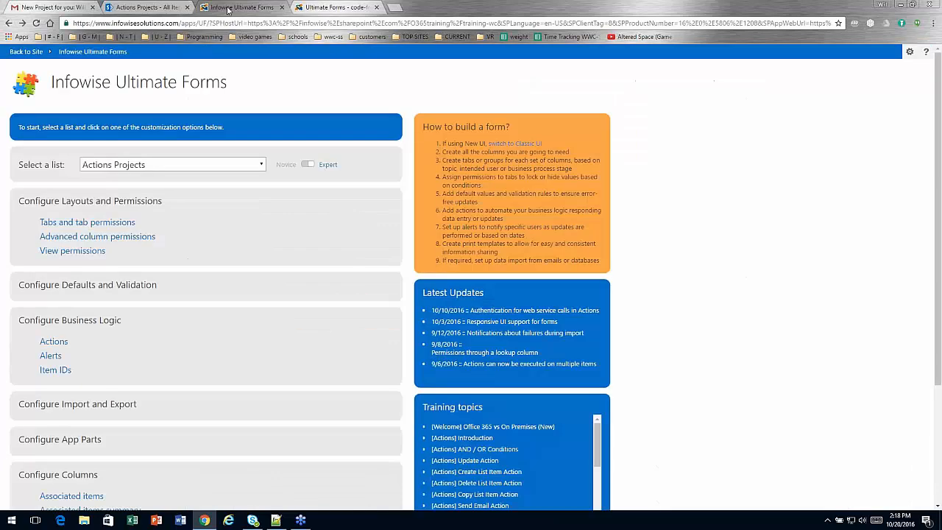
click(166, 6)
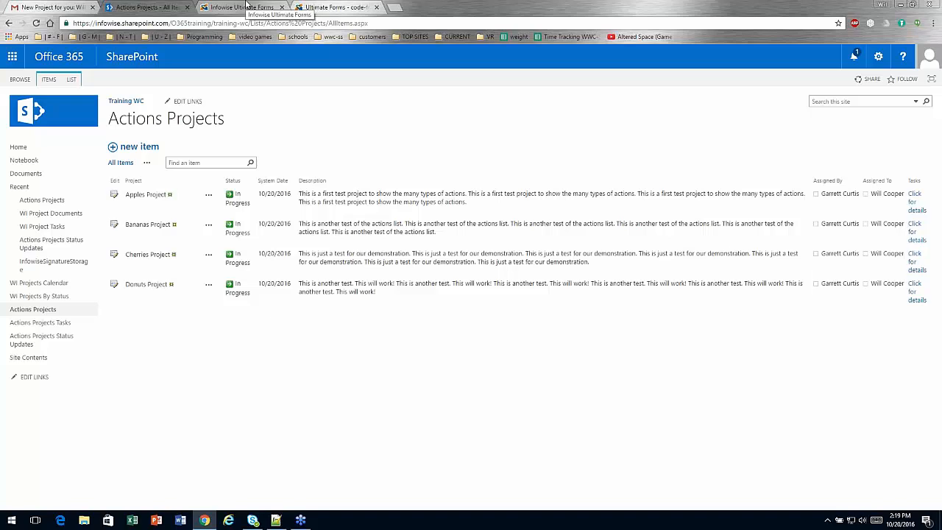
click(247, 6)
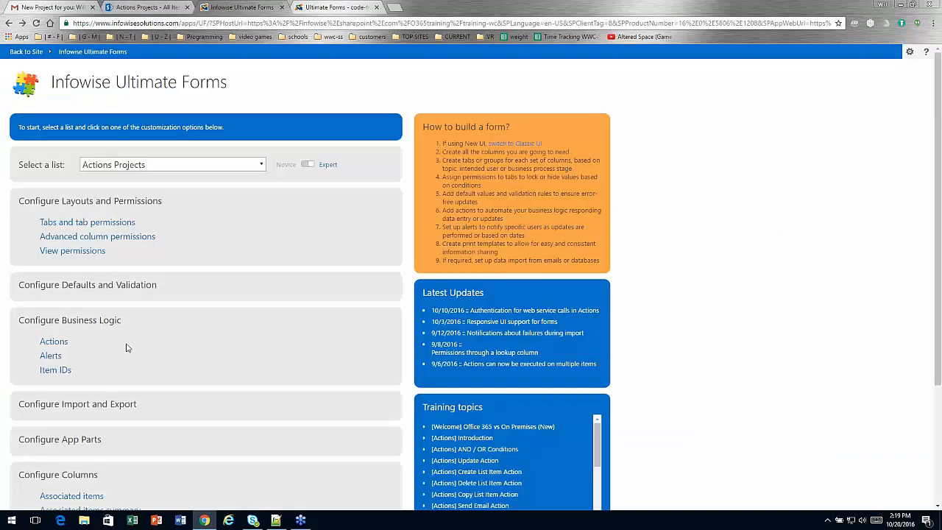
click(54, 341)
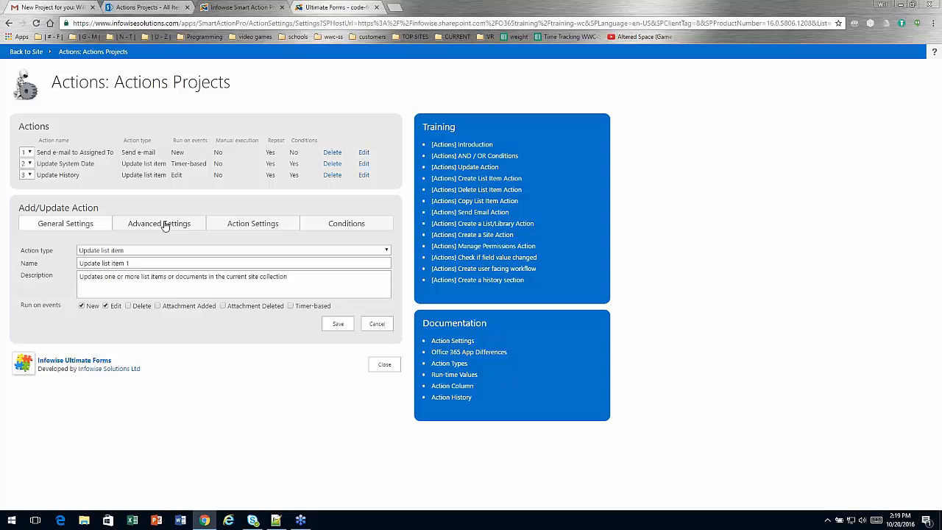
click(33, 153)
click(37, 134)
click(147, 250)
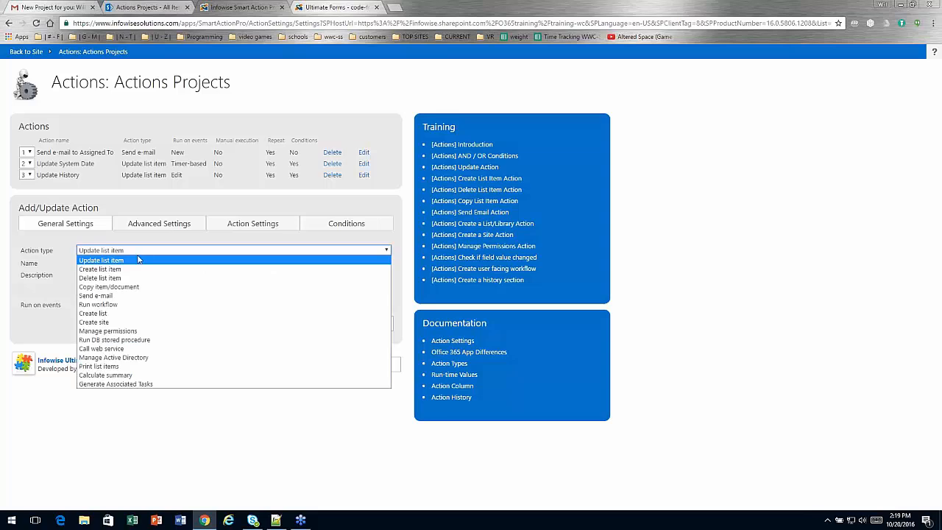
click(135, 271)
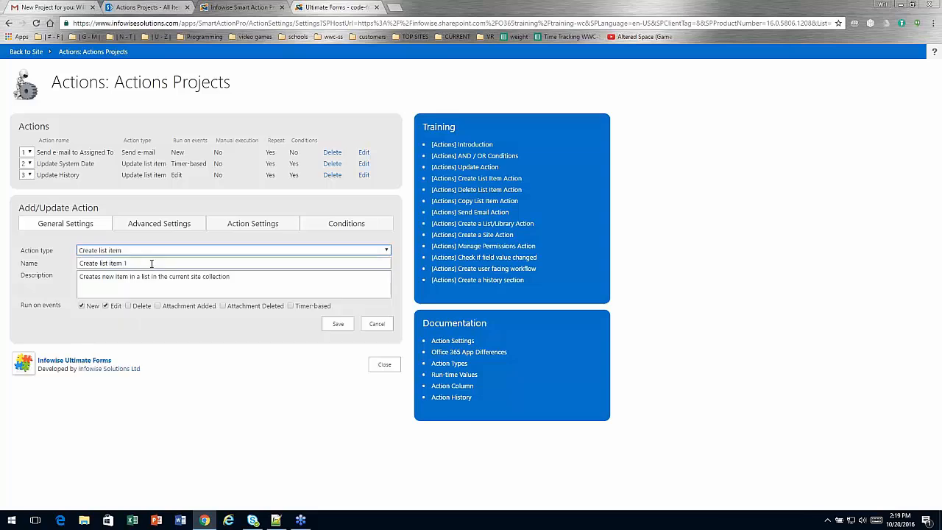
Enter "Create Actions Projects Status Update" as the action's name and description, and make it run on Edit events only.
key(Tab)
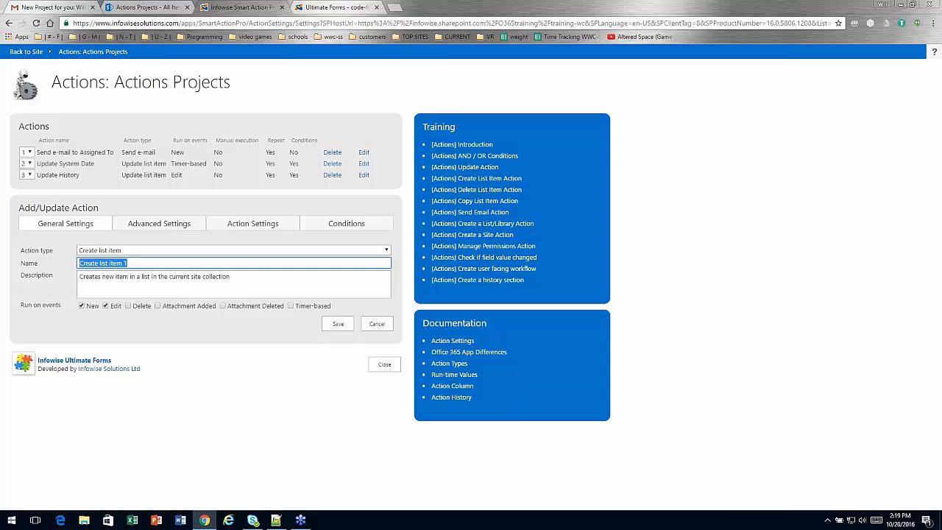
text(Create Actions Projects)
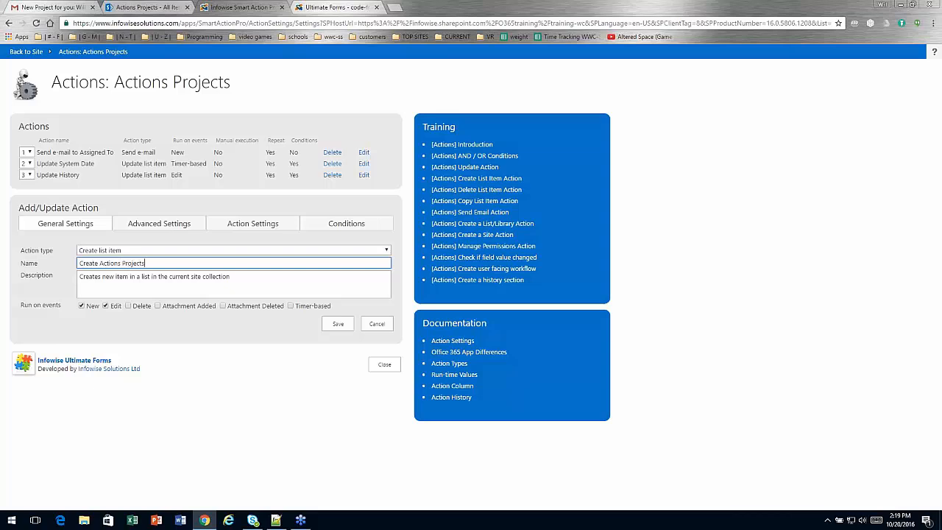
text( Status Update)
key(ctrl+a)
key(ctrl+c)
key(Tab)
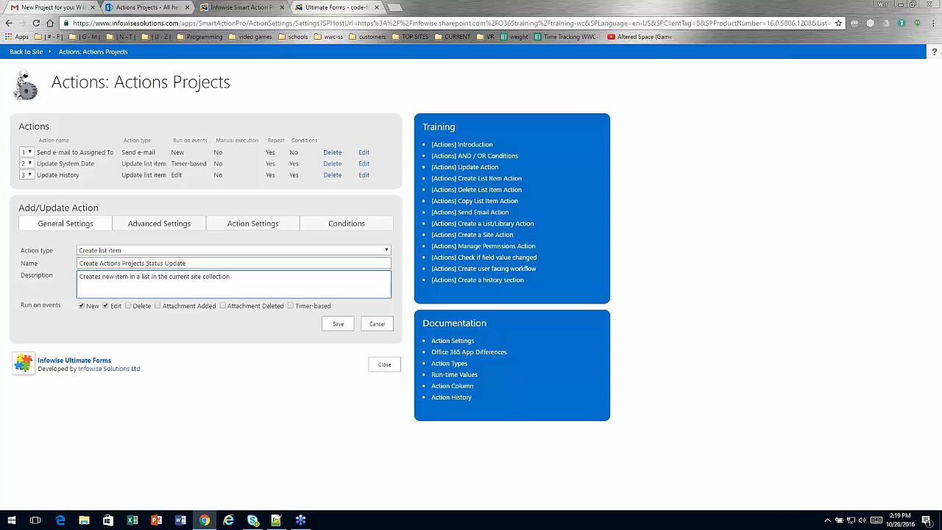
key(ctrl+a)
key(ctrl+v)
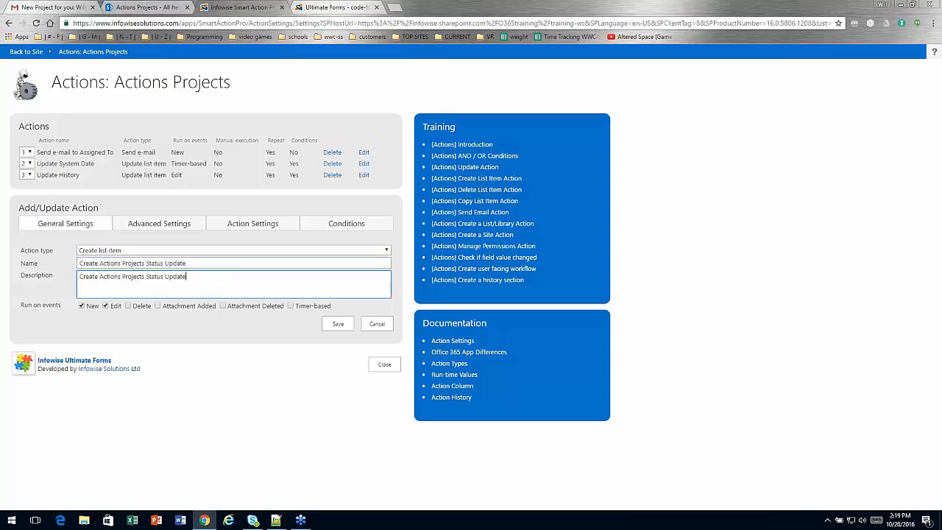
click(82, 305)
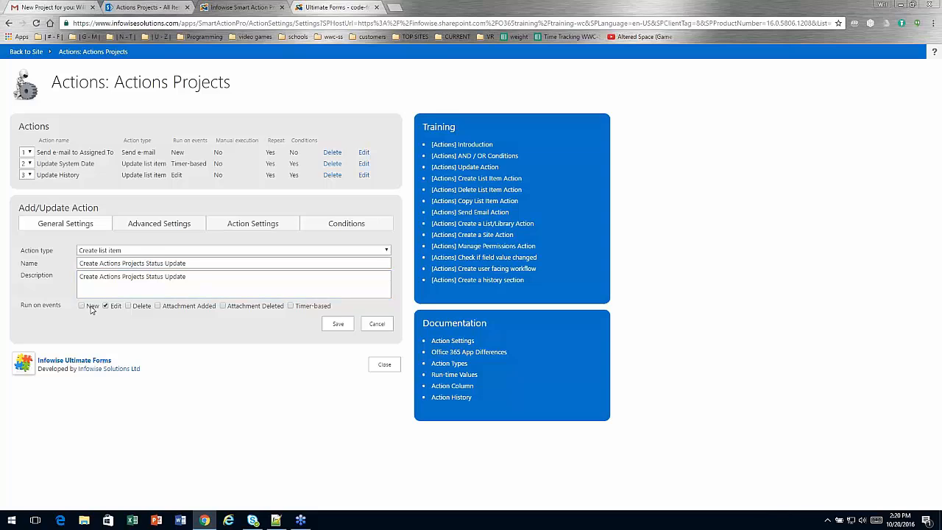
Set the action's target list to Actions Projects Status Updates on the current site, leaving the advanced settings at their defaults.
click(169, 228)
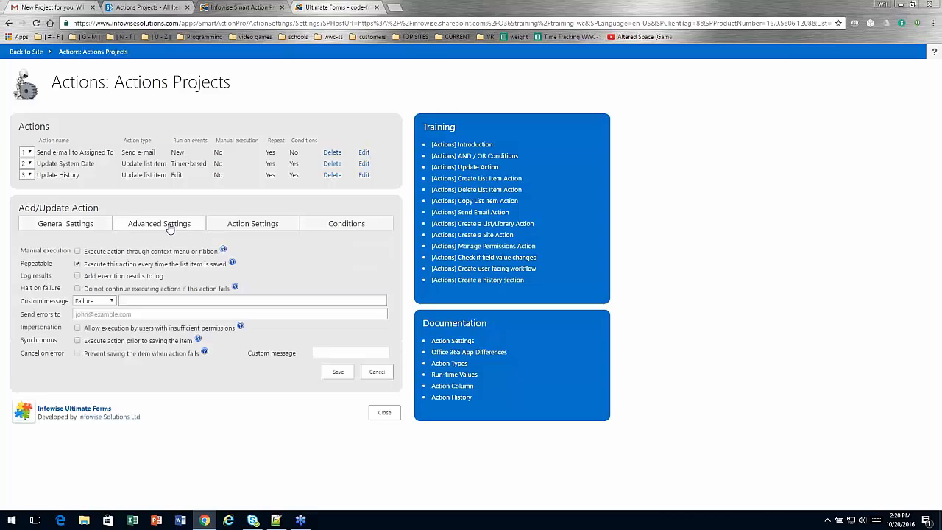
click(265, 225)
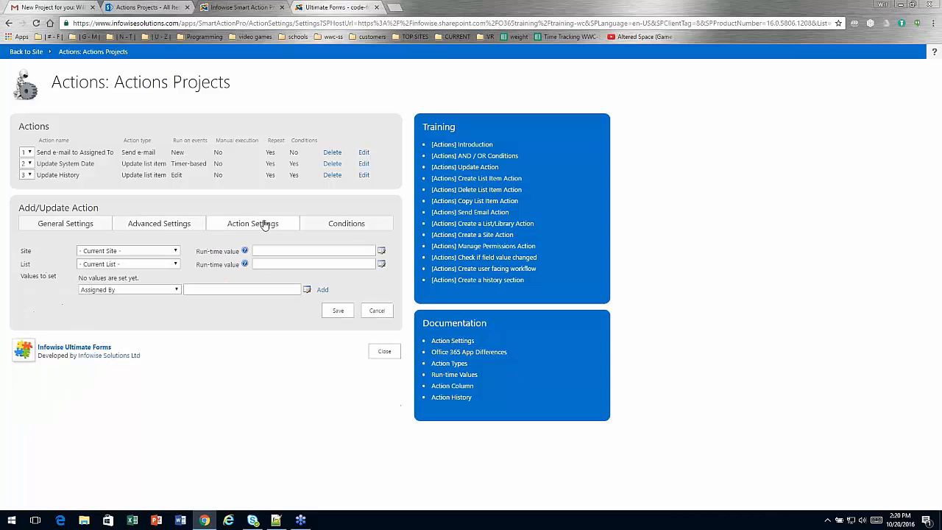
click(175, 265)
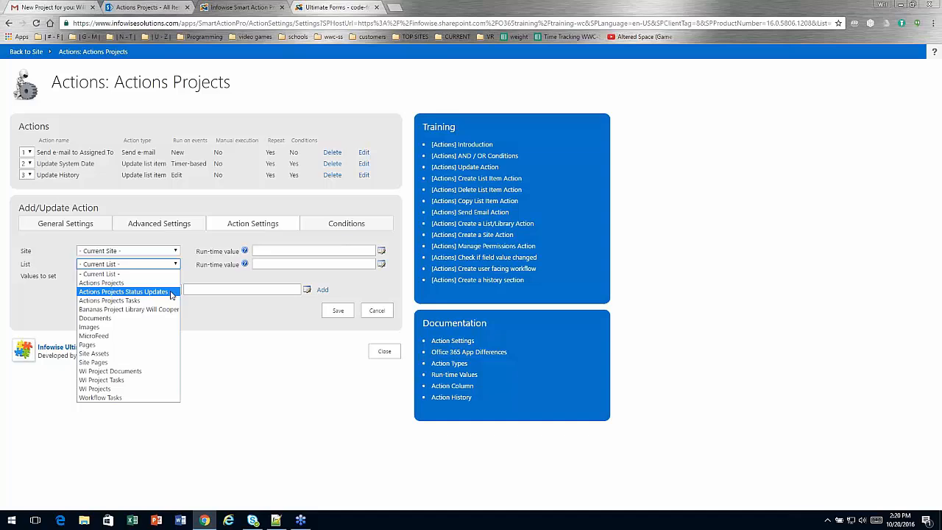
click(170, 292)
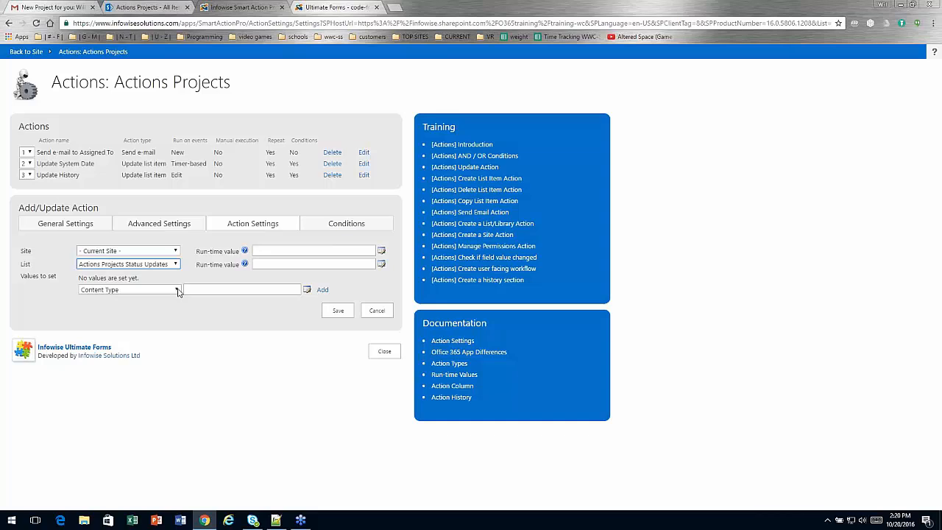
Add a value to set that fills the Project column with [Project].
click(177, 291)
click(111, 315)
click(211, 290)
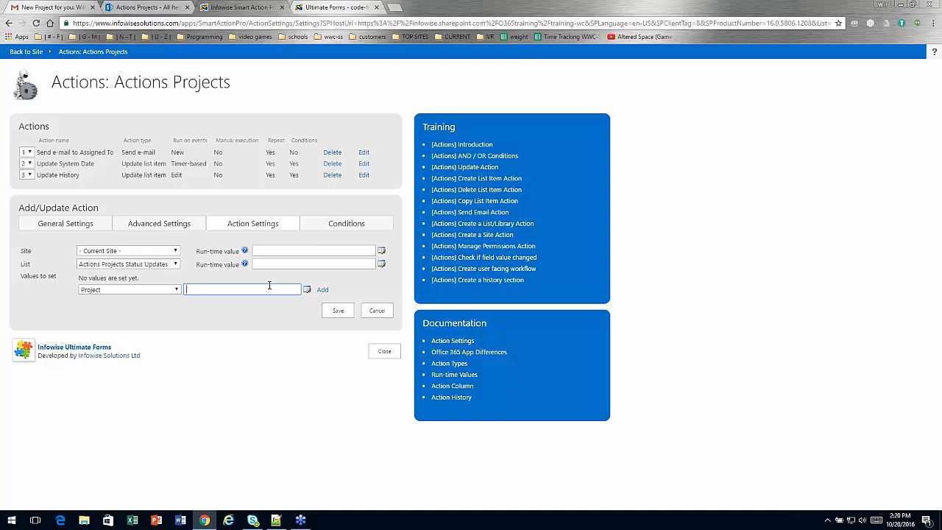
text([Project])
key(Tab)
key(Tab)
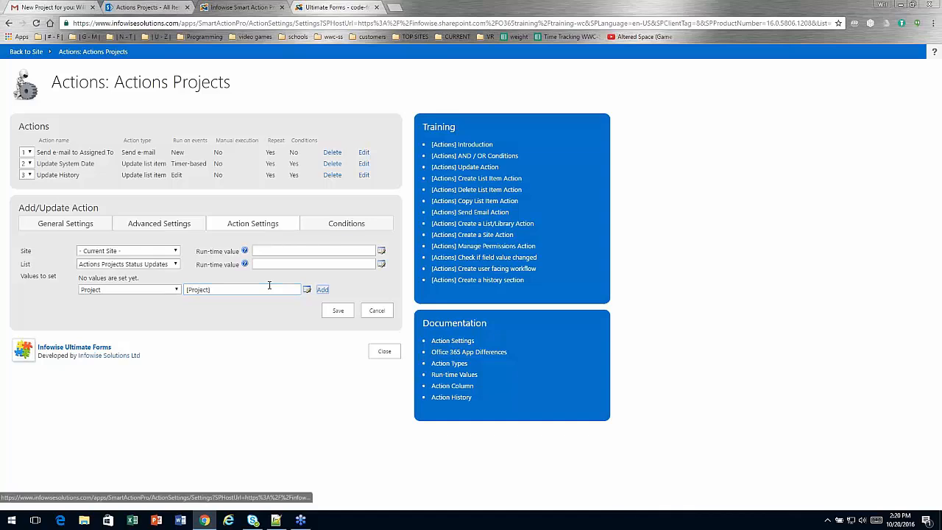
key(Return)
Add a value to set that fills the Status column with [Status].
click(177, 290)
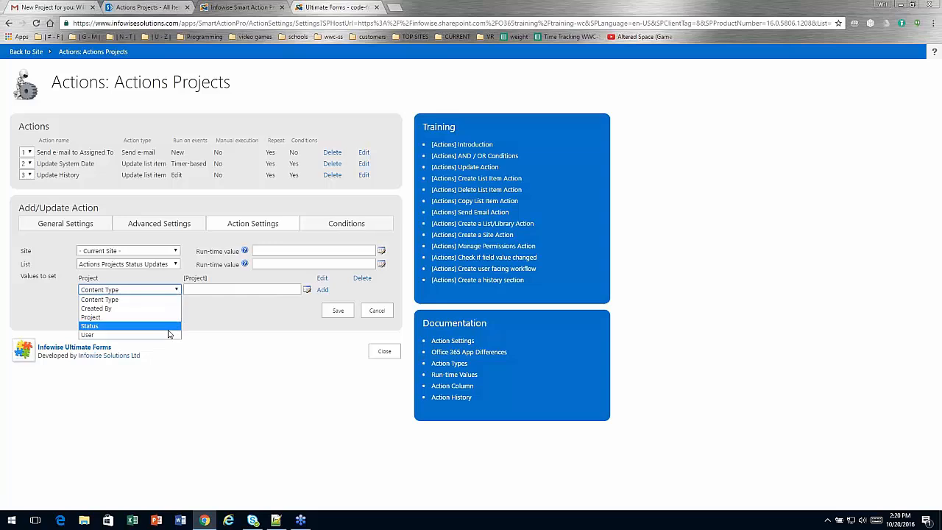
click(171, 326)
key(Tab)
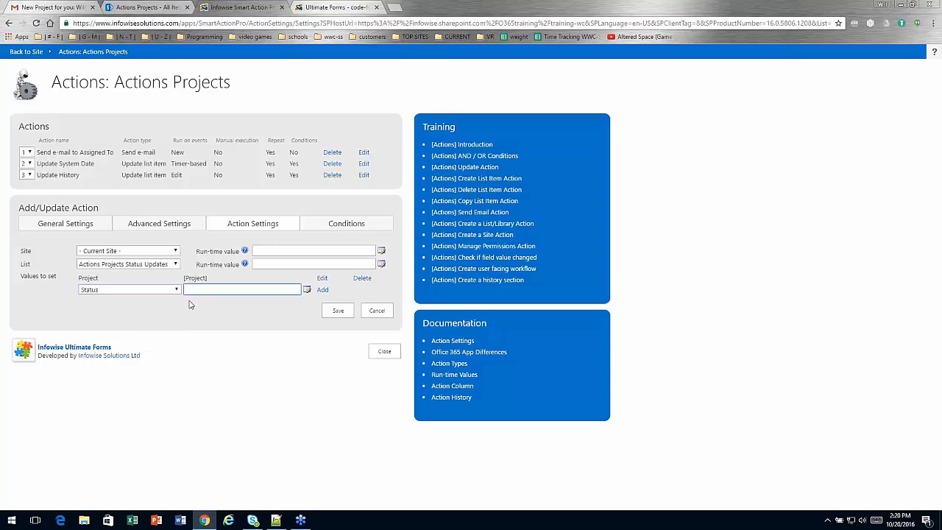
text([Status)
click(322, 289)
Add a value to set that fills the User column with [Current User].
click(176, 300)
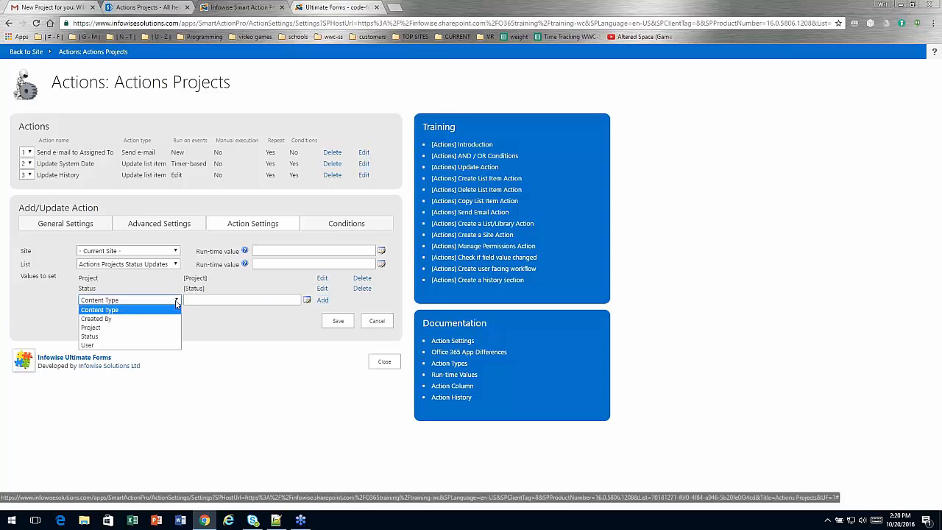
click(164, 345)
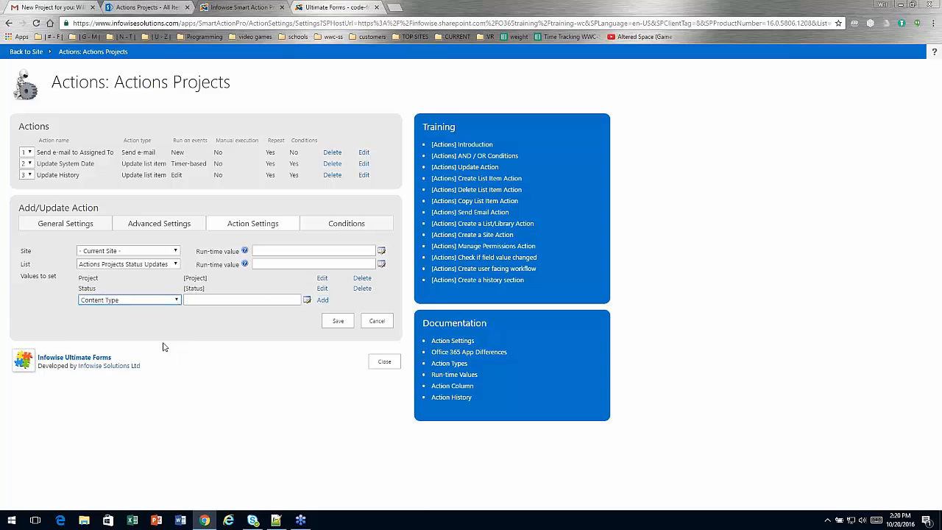
click(222, 297)
text([)
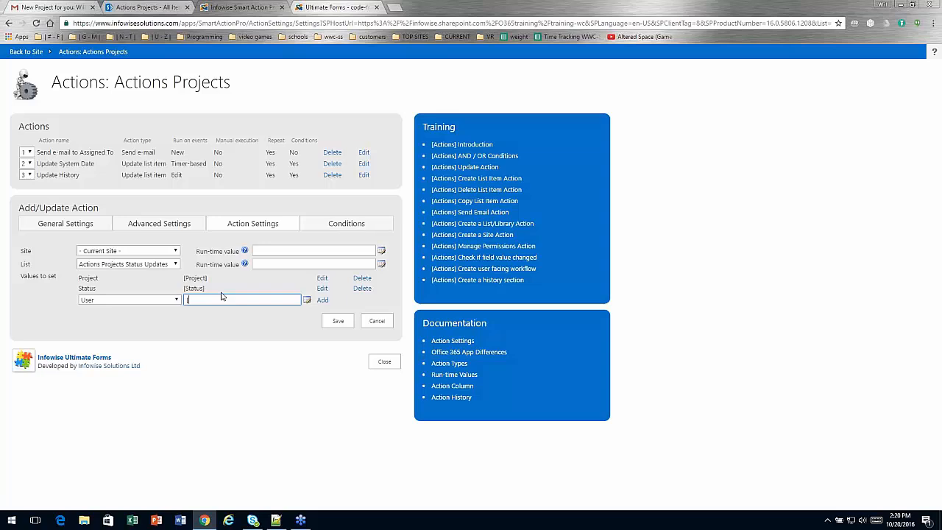
text(Current User])
click(323, 301)
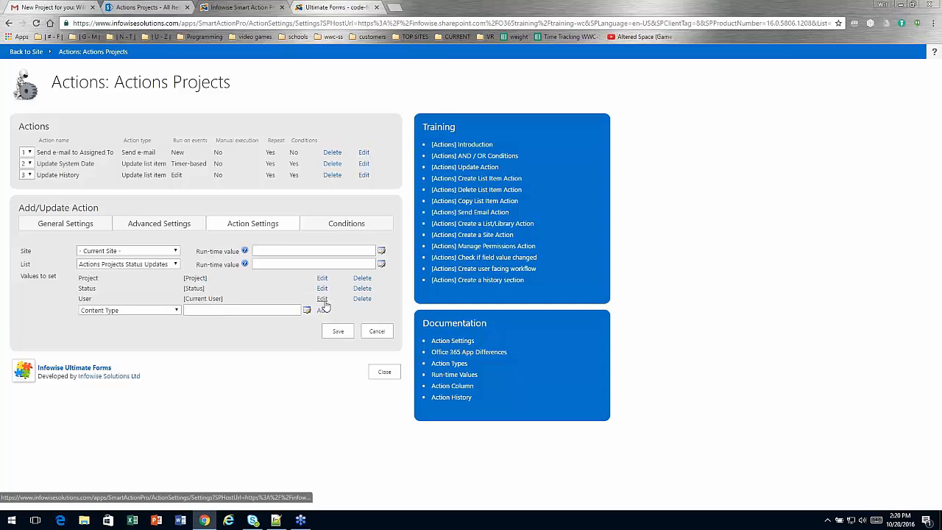
Add the condition Status after change equals [Status] to the status update action, save it, and close the Actions configuration.
click(321, 229)
click(84, 251)
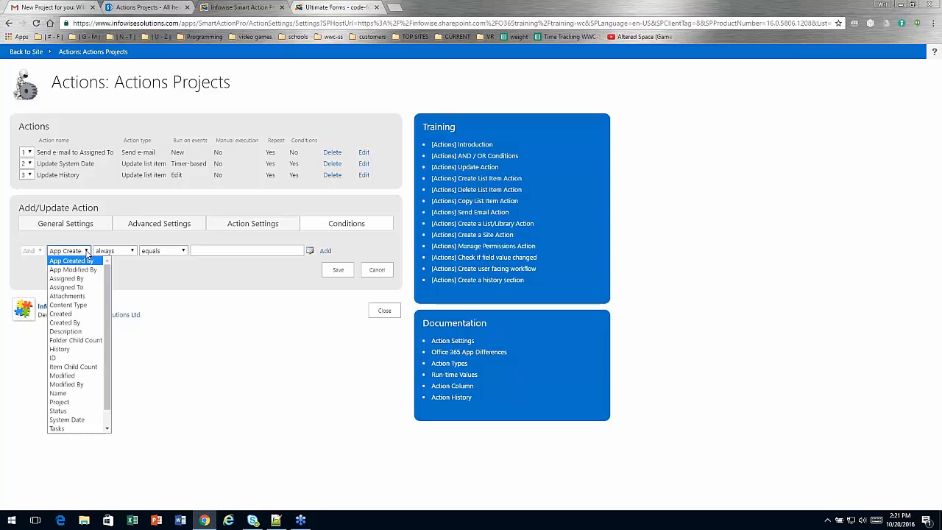
click(69, 413)
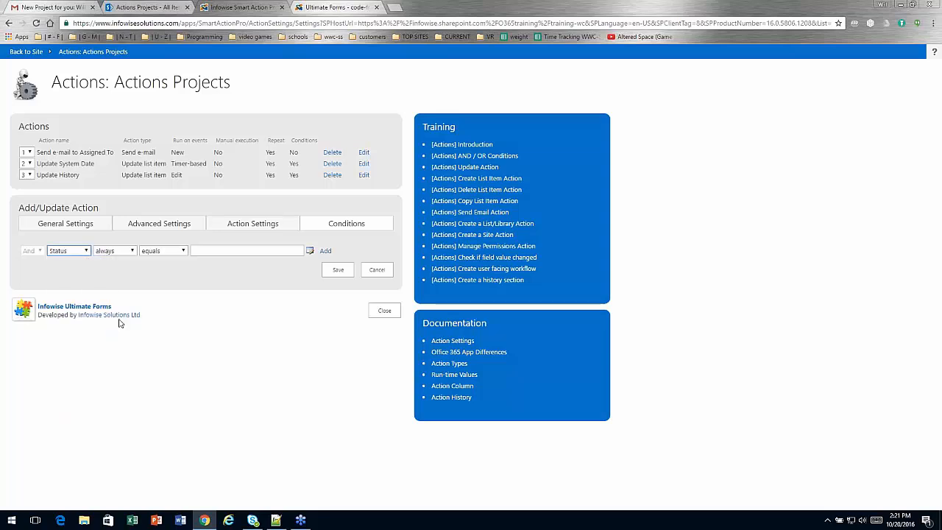
click(128, 251)
click(118, 269)
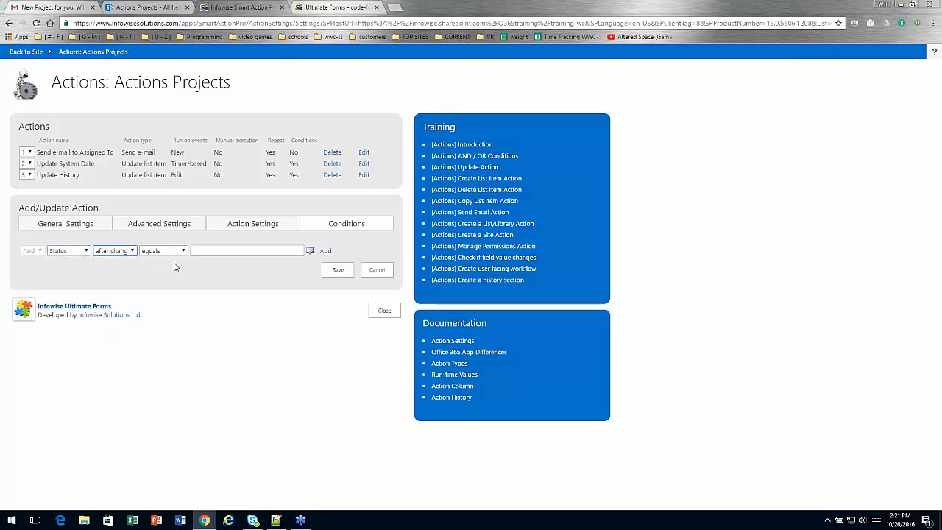
click(206, 251)
text([Status)
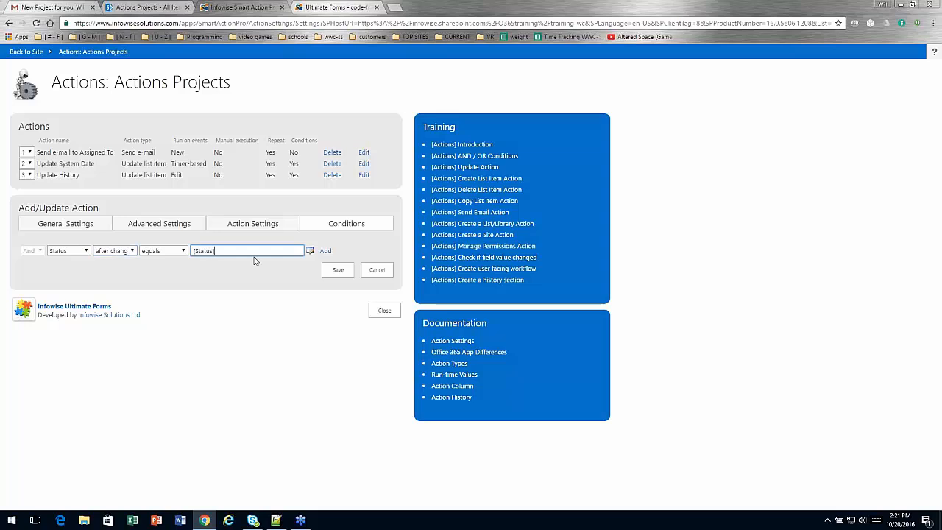
key(Tab)
key(Tab)
key(Return)
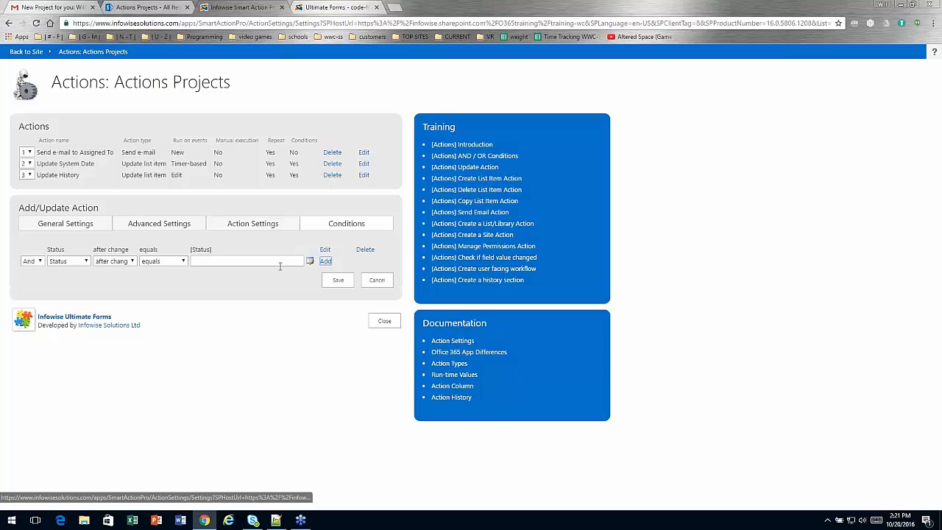
click(339, 281)
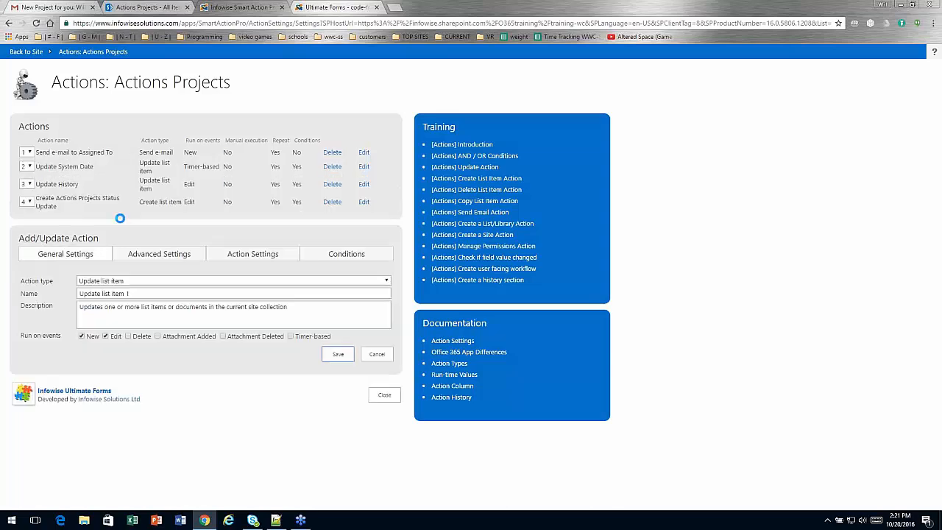
click(379, 396)
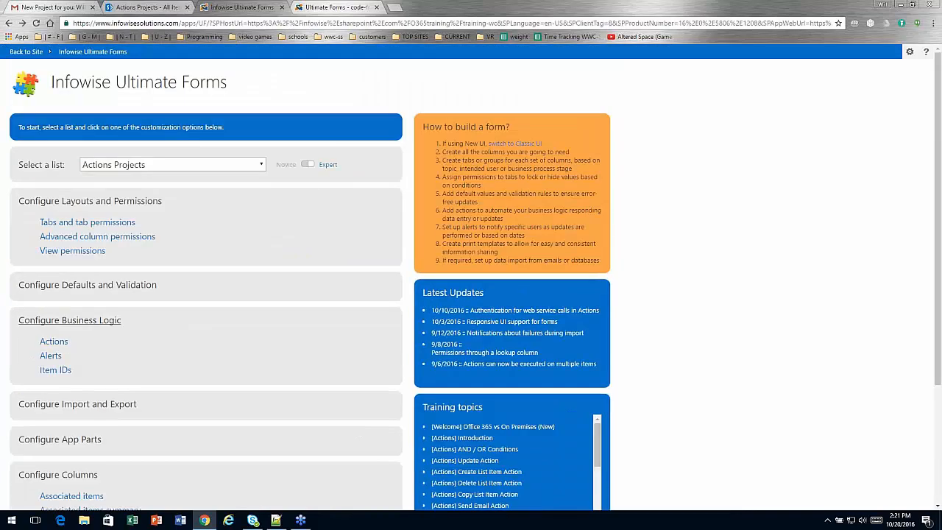
Switch to the SharePoint Actions Projects list, set the Donuts Project's status to On Hold, and save the item.
click(147, 7)
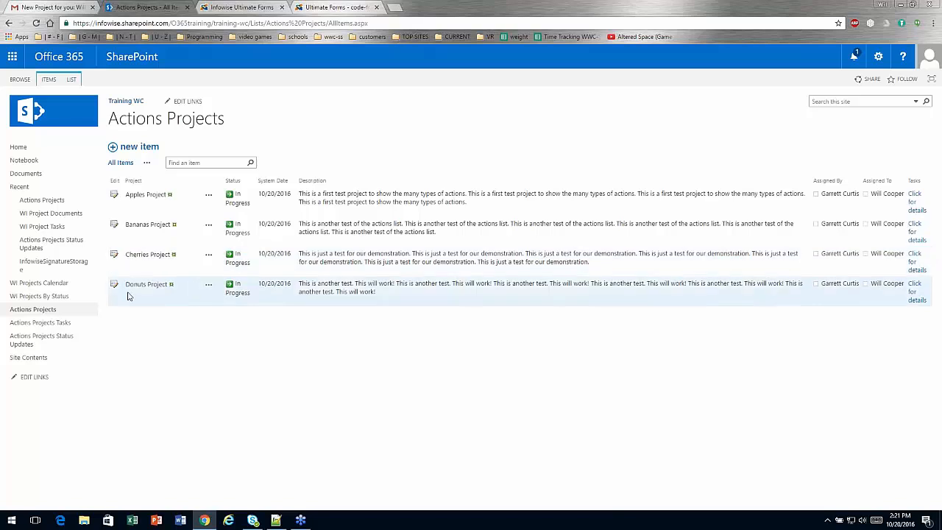
click(114, 286)
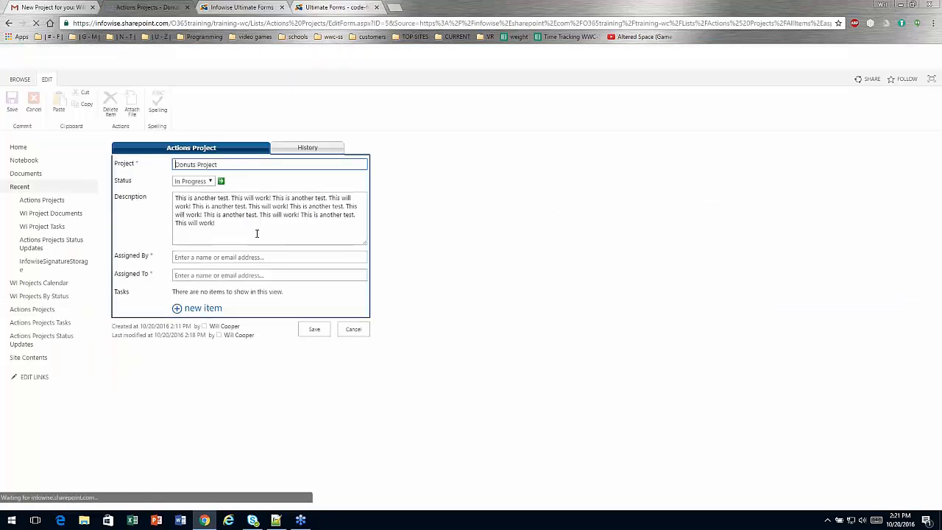
click(208, 182)
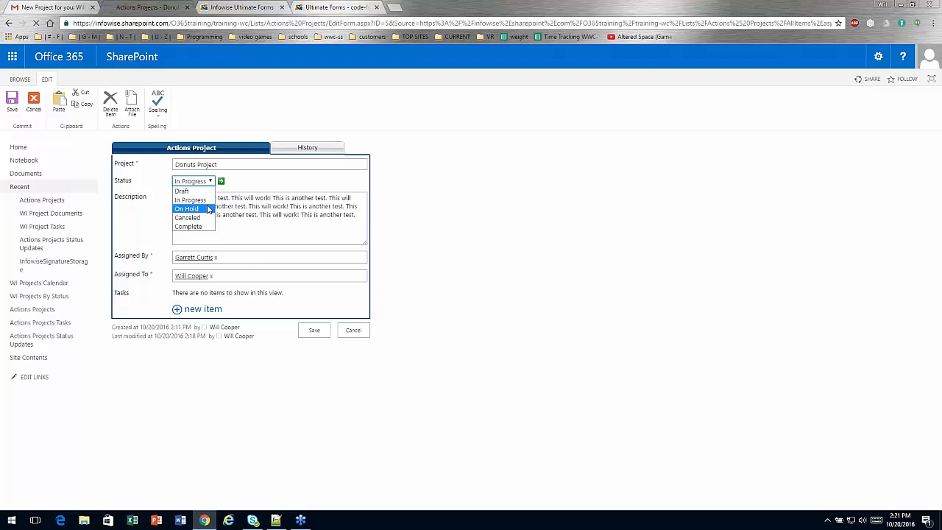
click(188, 208)
click(308, 330)
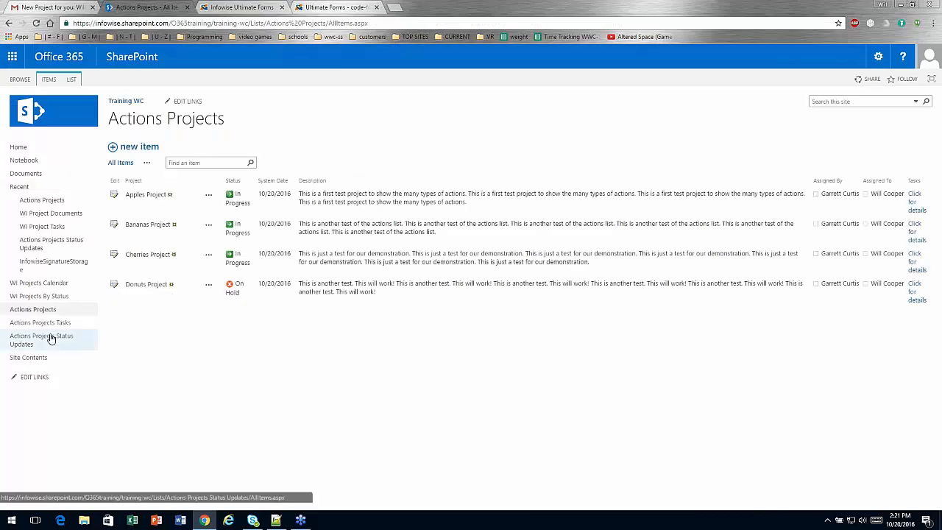
Check the Actions Projects Status Updates list for the Donuts Project entry and return to the Actions Projects list.
click(41, 339)
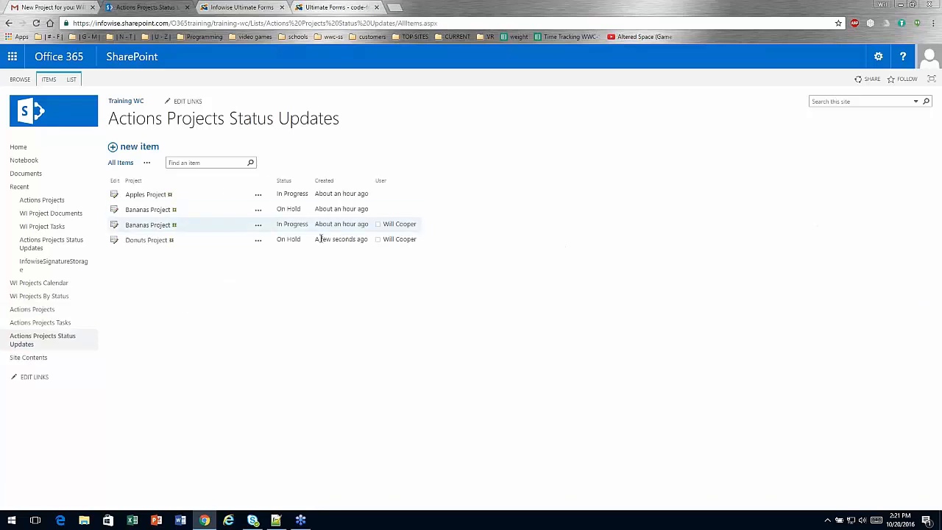
drag(436, 239, 121, 146)
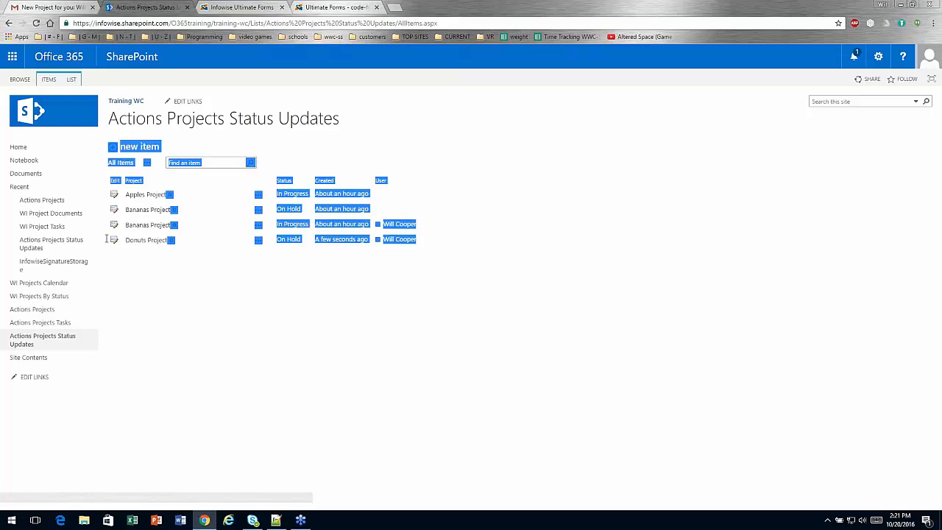
click(242, 267)
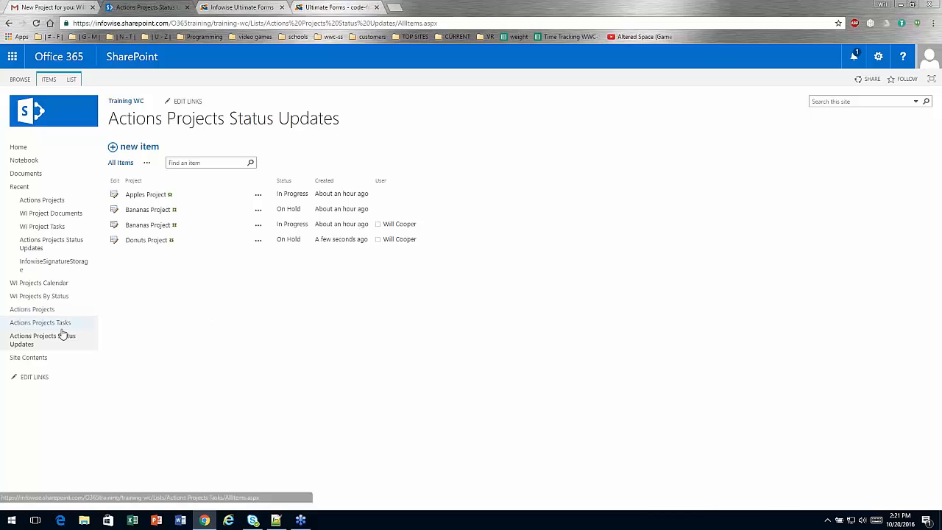
click(37, 310)
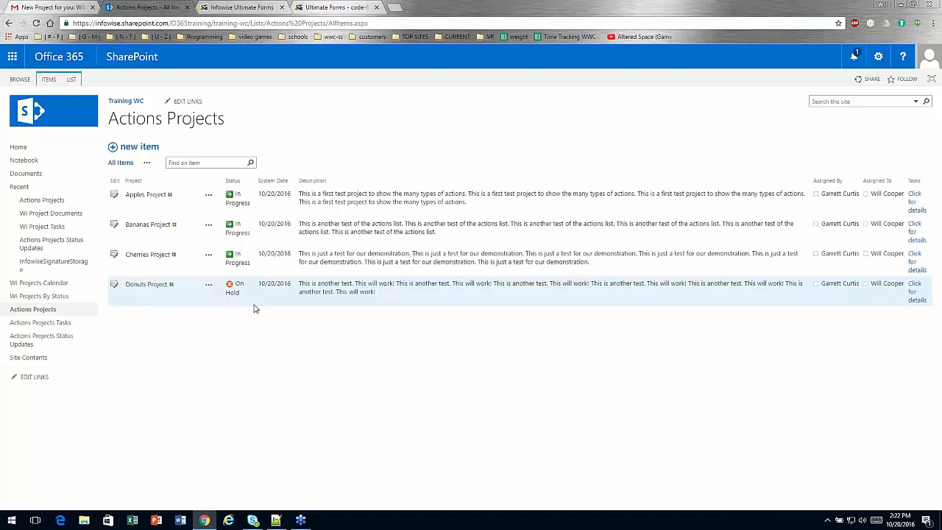
In Infowise Ultimate Forms, start a Copy item/document action for Actions Projects and name it Copy Project.
click(242, 7)
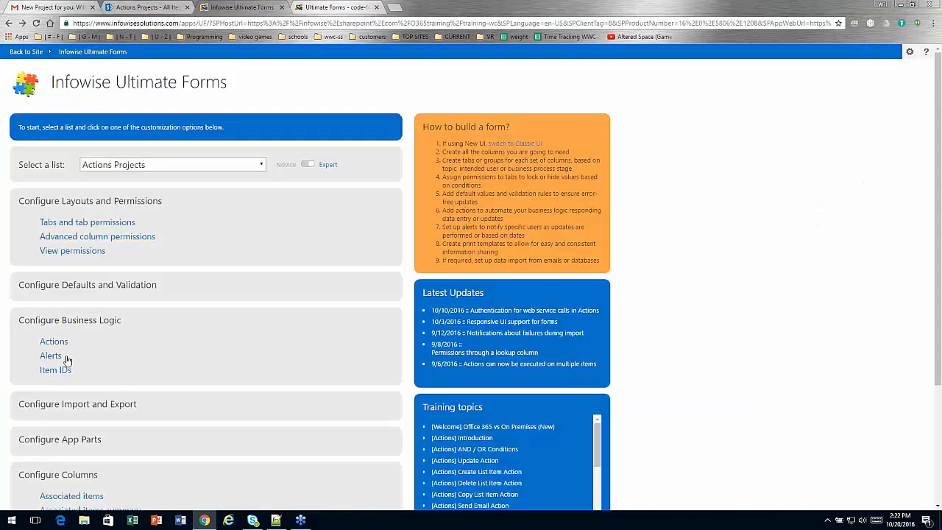
click(47, 343)
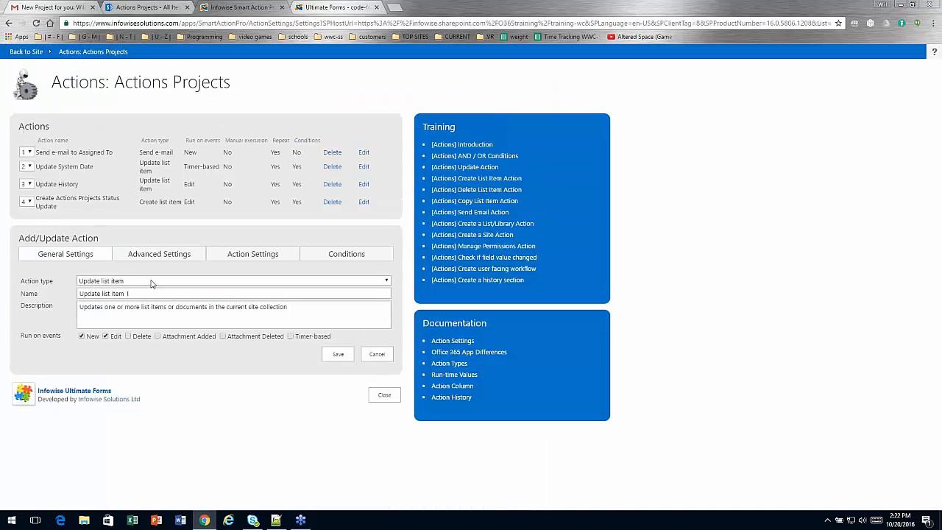
click(151, 281)
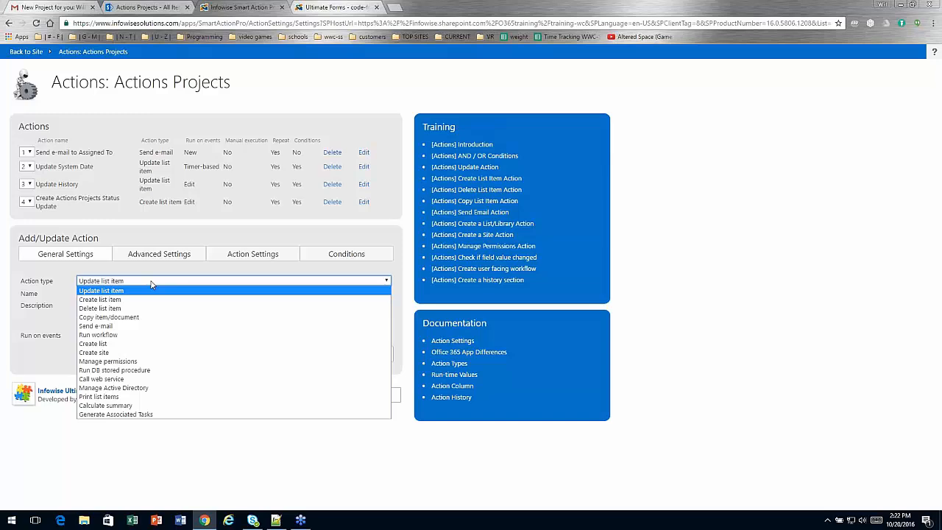
click(148, 317)
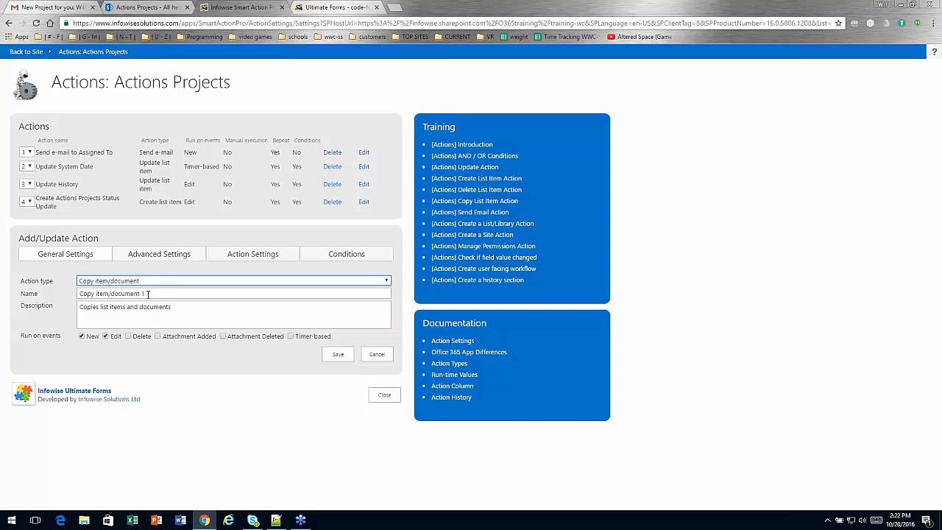
triple_click(156, 293)
key(BackSpace)
text(Cop)
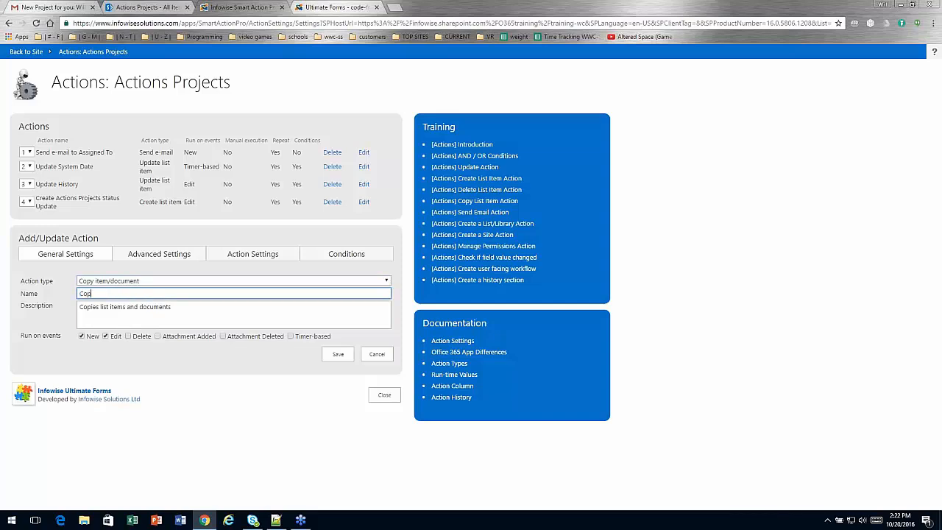
text(y Project)
Set the action's description to Copy Project and exclude the New event so that it runs only on Edit.
key(ctrl+a)
click(172, 307)
key(ctrl+a)
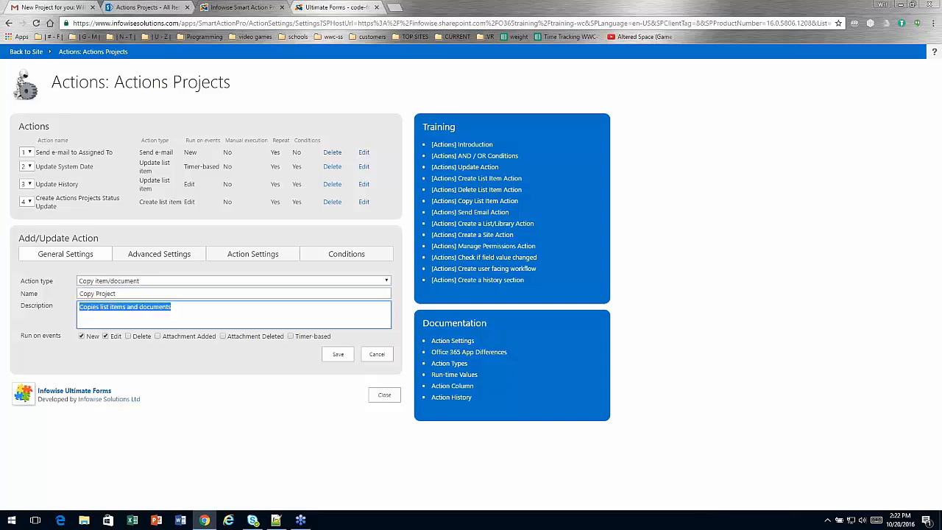
key(ctrl+v)
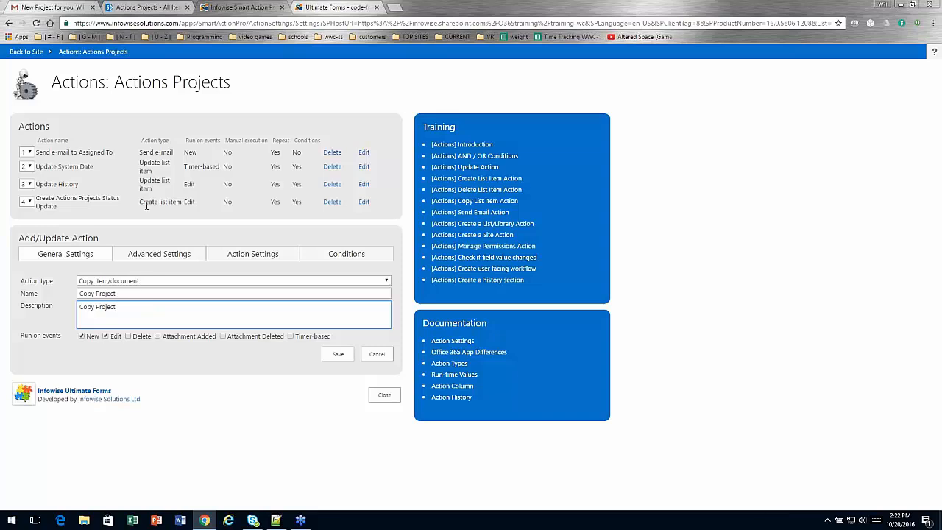
click(81, 336)
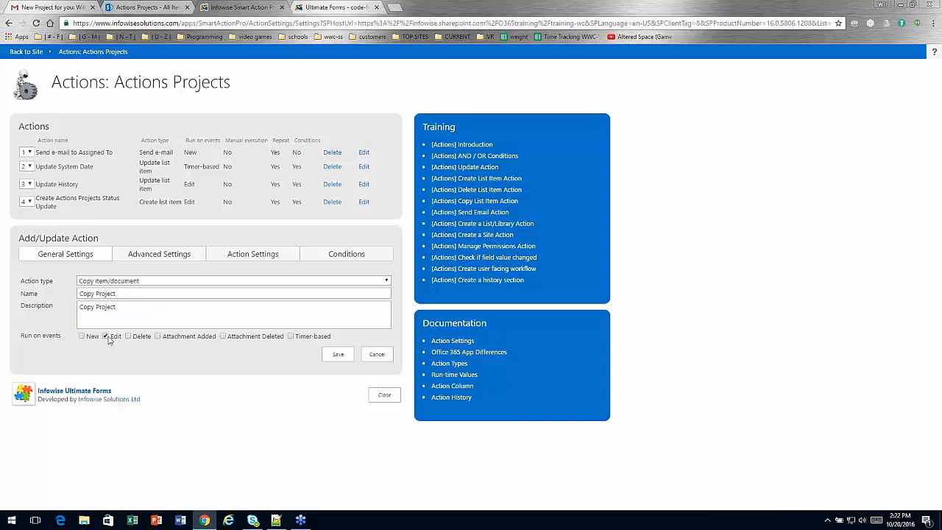
Enable manual execution of the action through the context menu or ribbon and give it the document-copy icon.
click(162, 255)
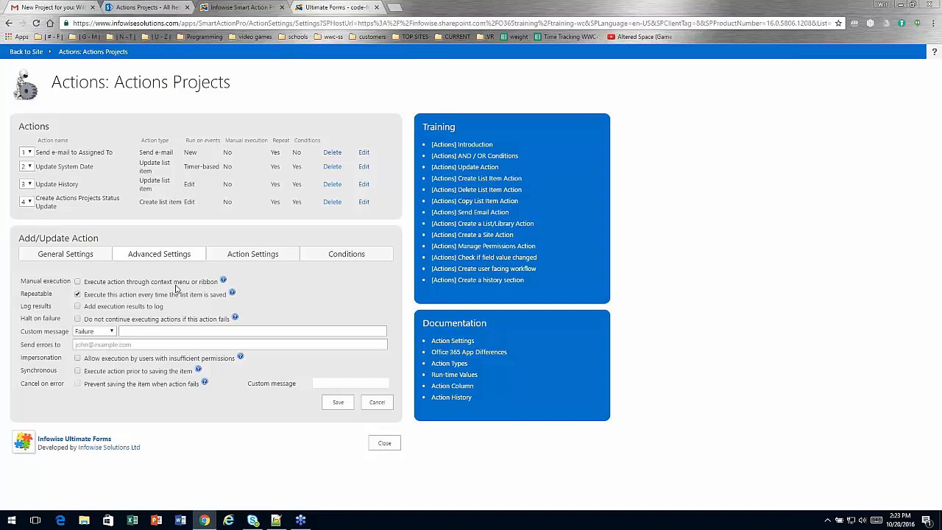
click(77, 281)
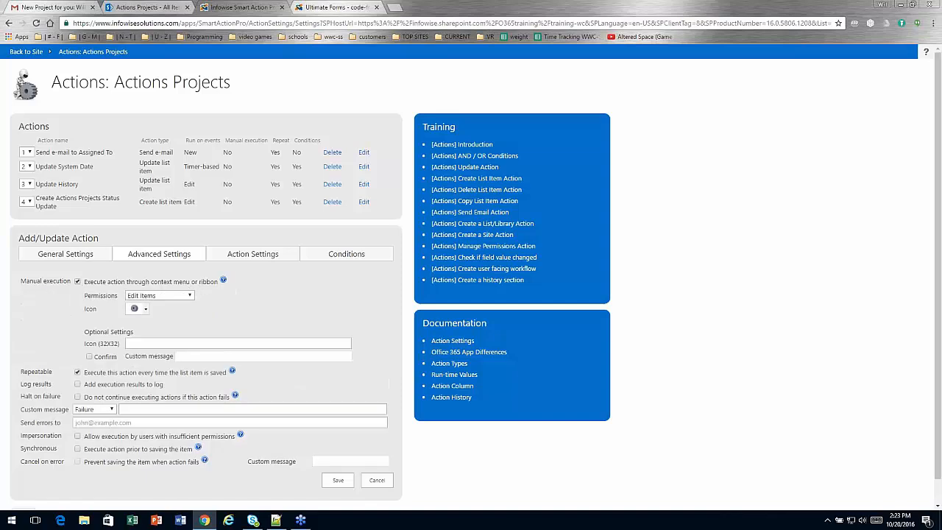
click(146, 309)
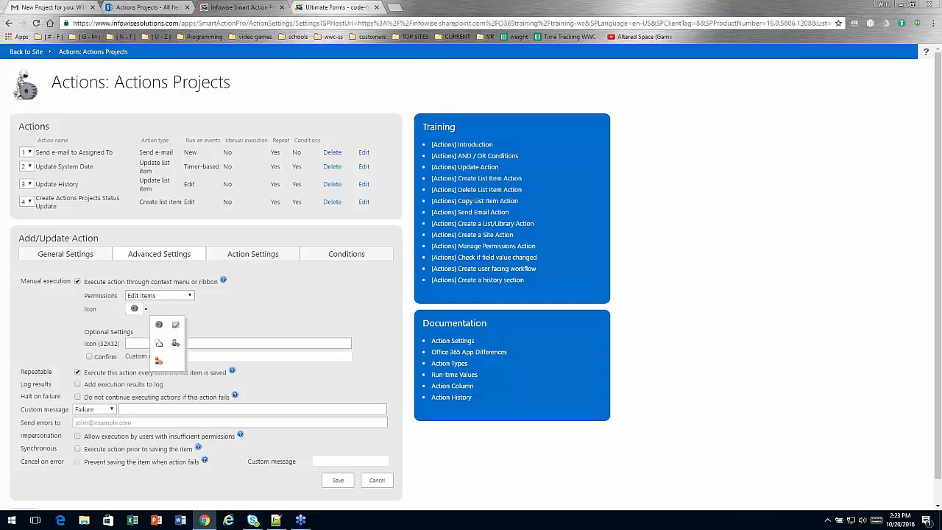
click(158, 342)
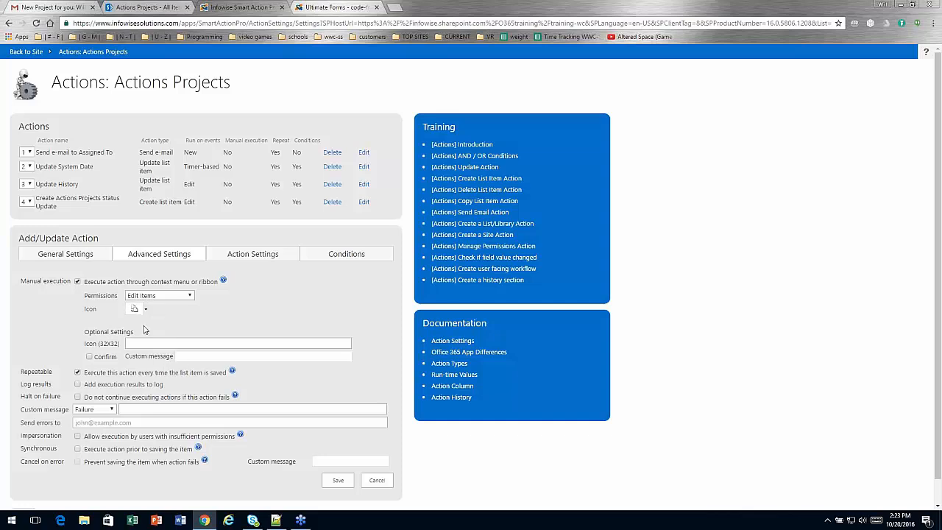
Require confirmation for the manual action with the custom message "Are you sure you want to copy this project?".
click(89, 356)
click(265, 355)
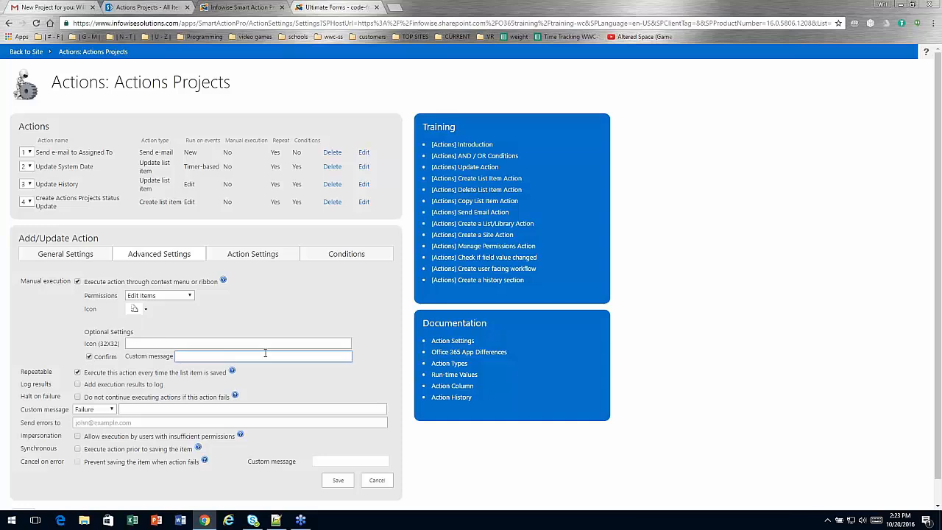
text(Are you sure you want to copy this project?)
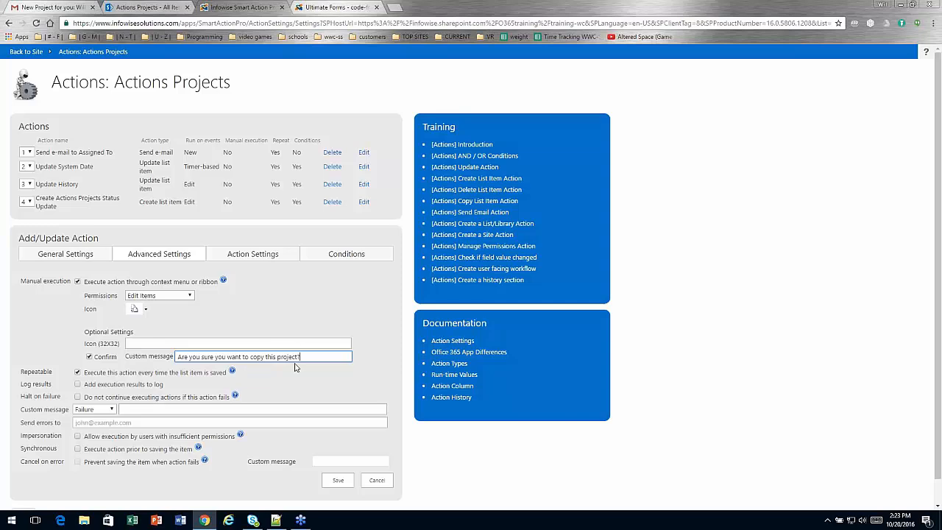
Add the source item condition ID equals [ID] to the copy action's settings.
click(260, 256)
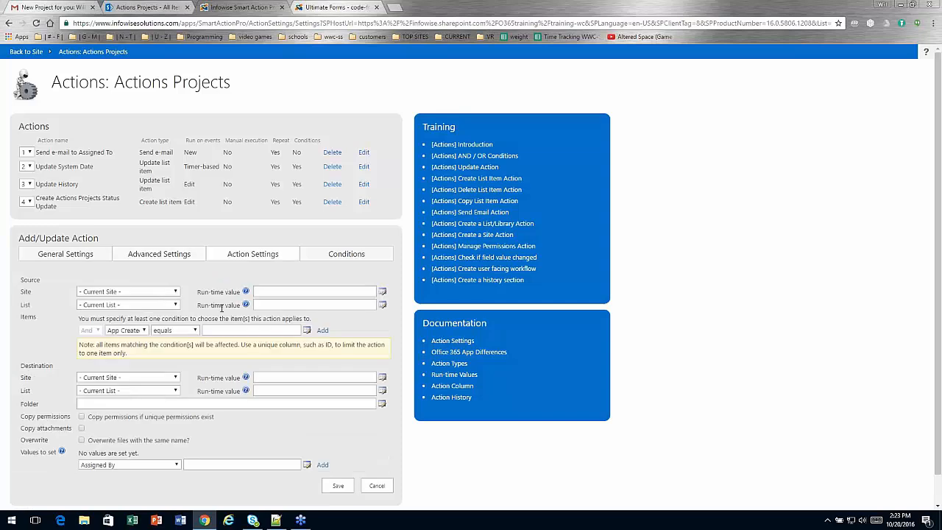
click(144, 330)
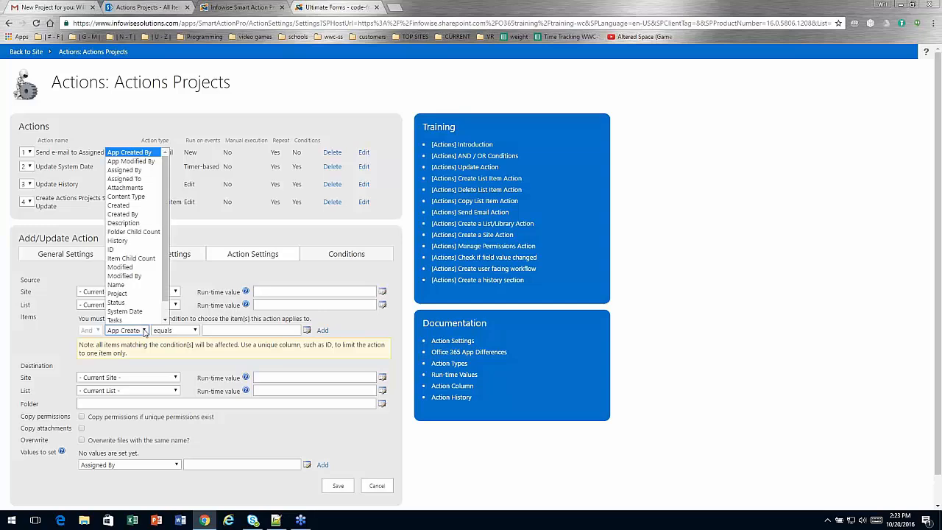
key(i)
key(Return)
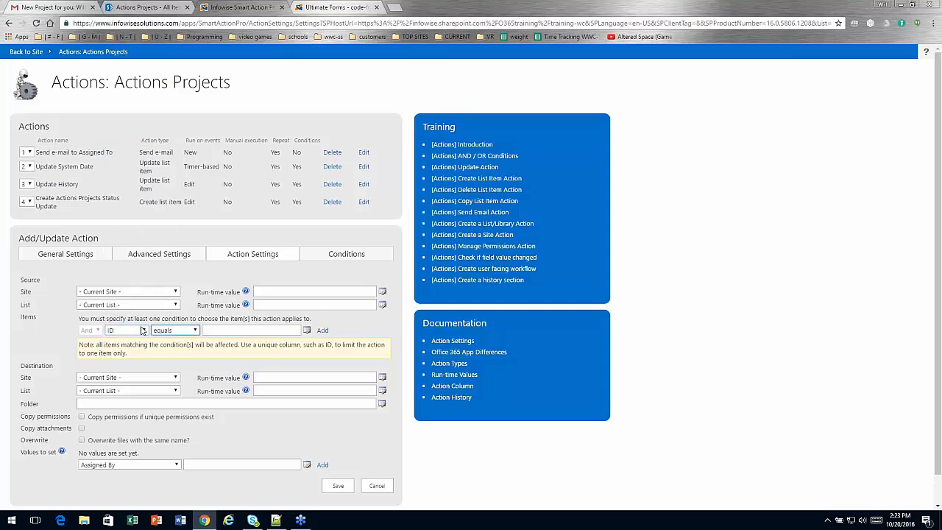
text([ID])
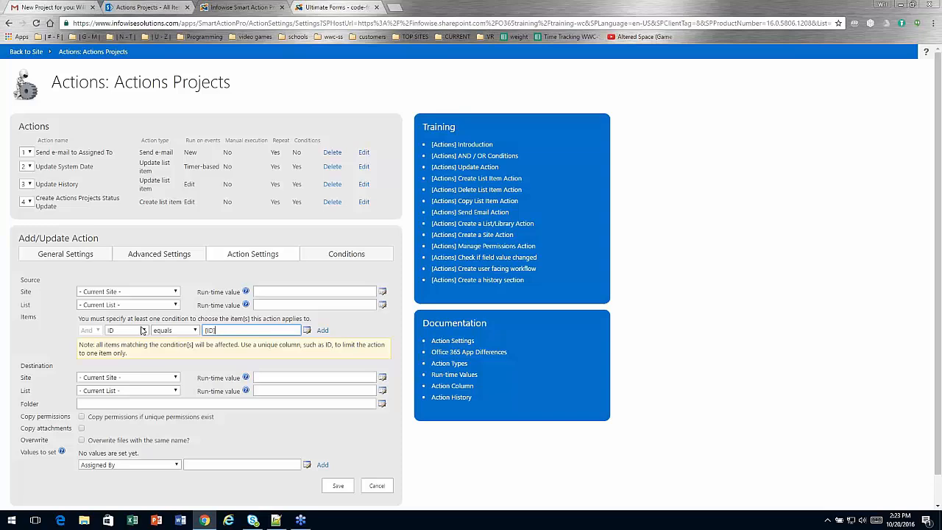
key(Tab)
key(Tab)
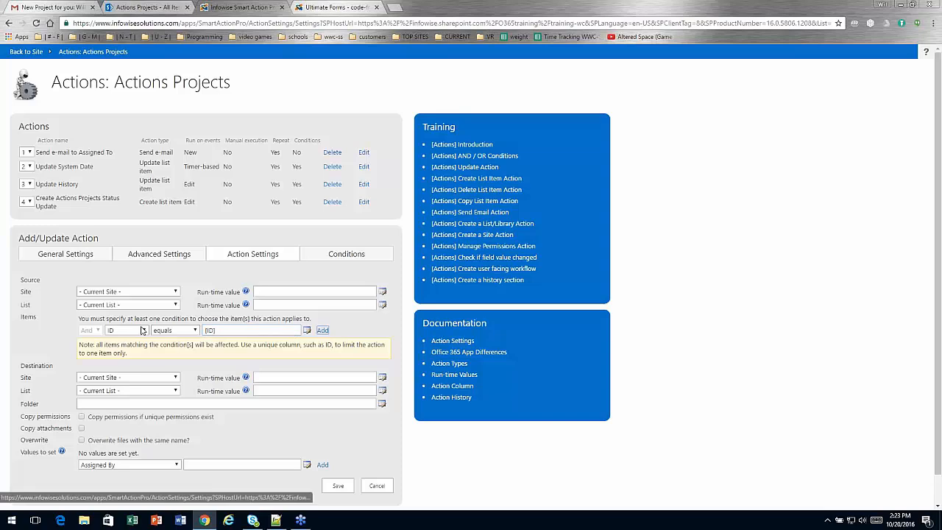
click(323, 331)
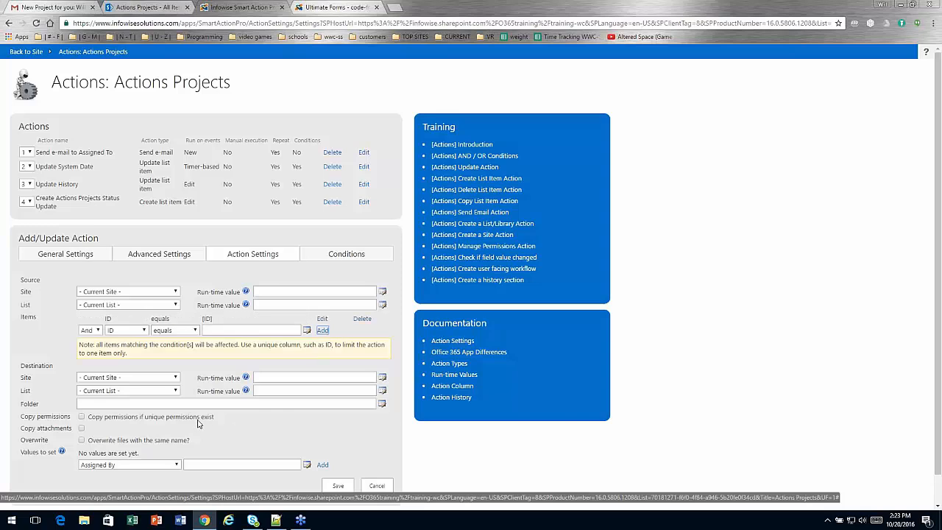
Add a value to set that fills Project with [Project] COPY, save the action, and close the Actions configuration.
click(177, 464)
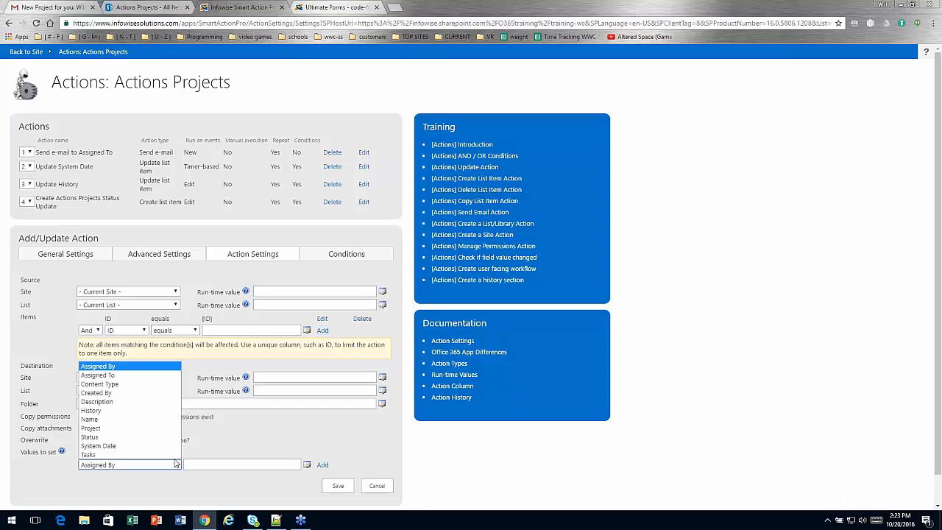
click(165, 428)
click(209, 464)
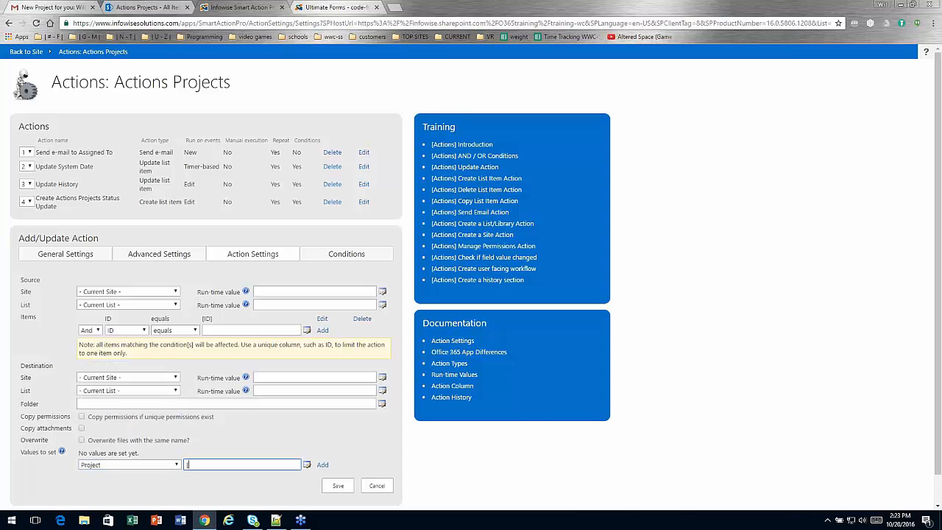
text([Project] COPY)
click(323, 465)
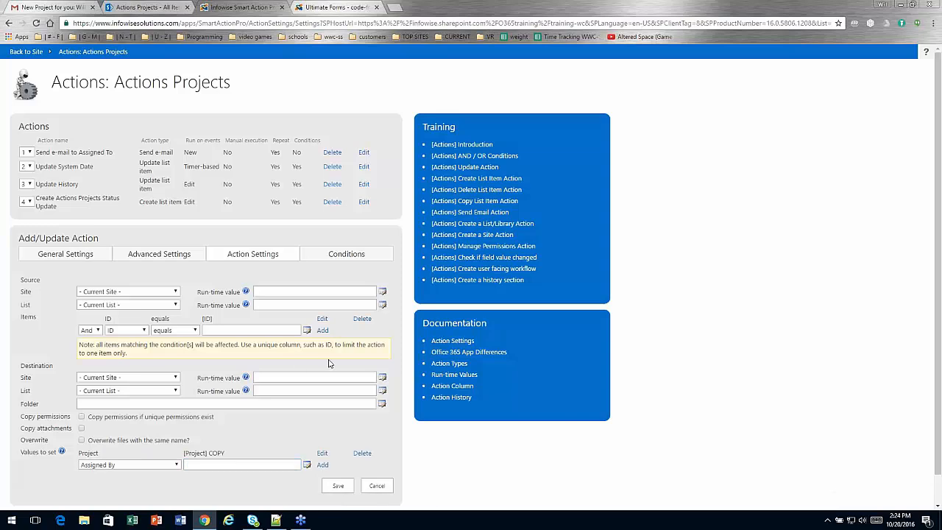
click(338, 486)
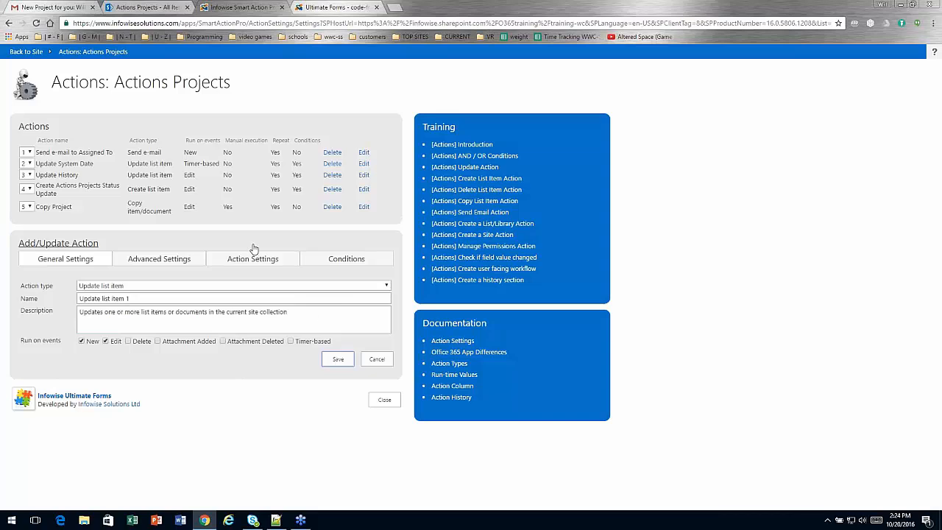
click(384, 400)
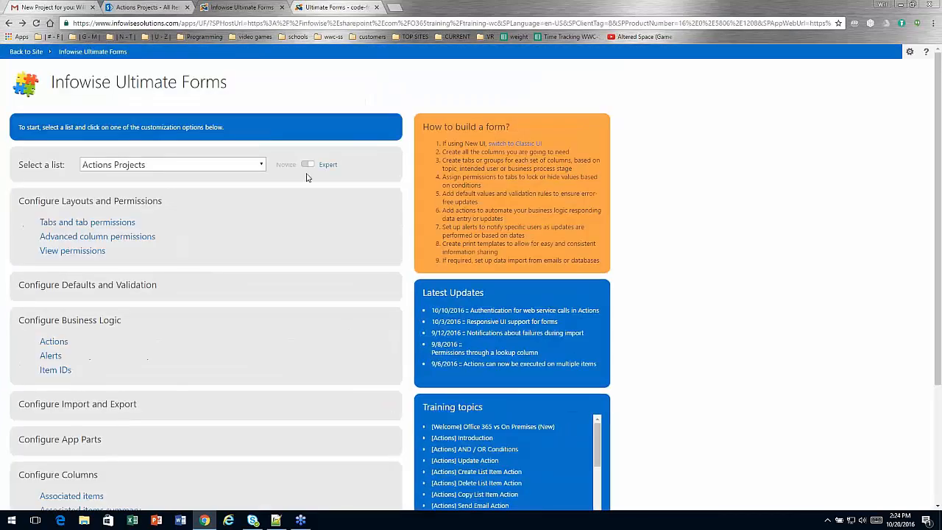
Run the Copy Project action on Donuts Project in the refreshed Actions Projects list, confirm the copy, and close the Run Actions dialog.
click(151, 6)
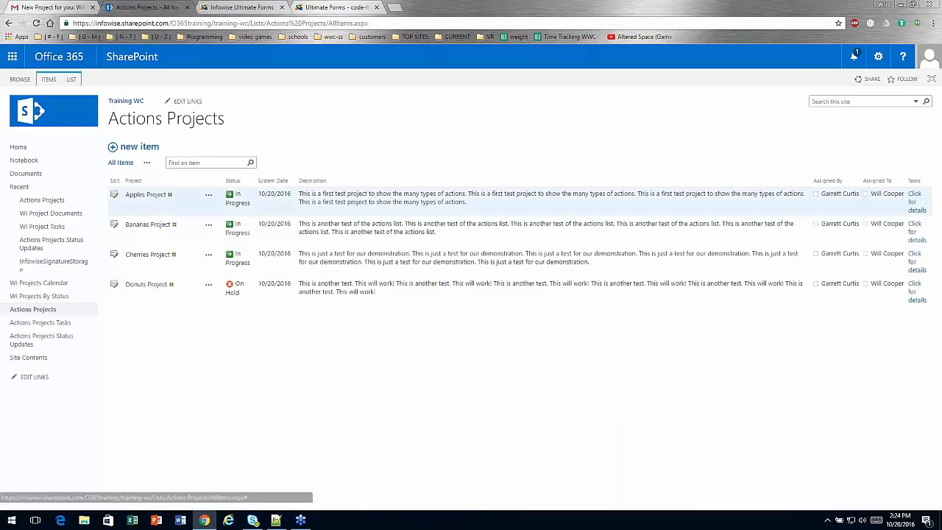
click(36, 23)
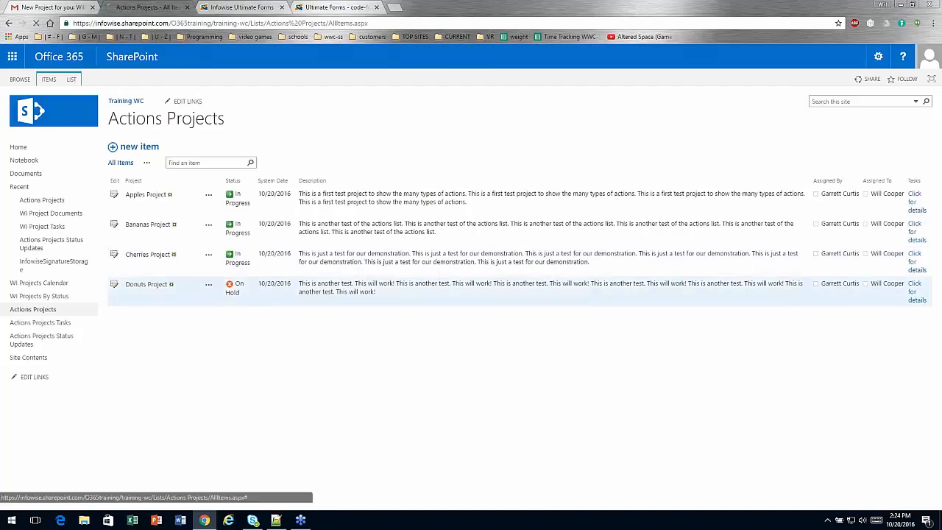
click(209, 286)
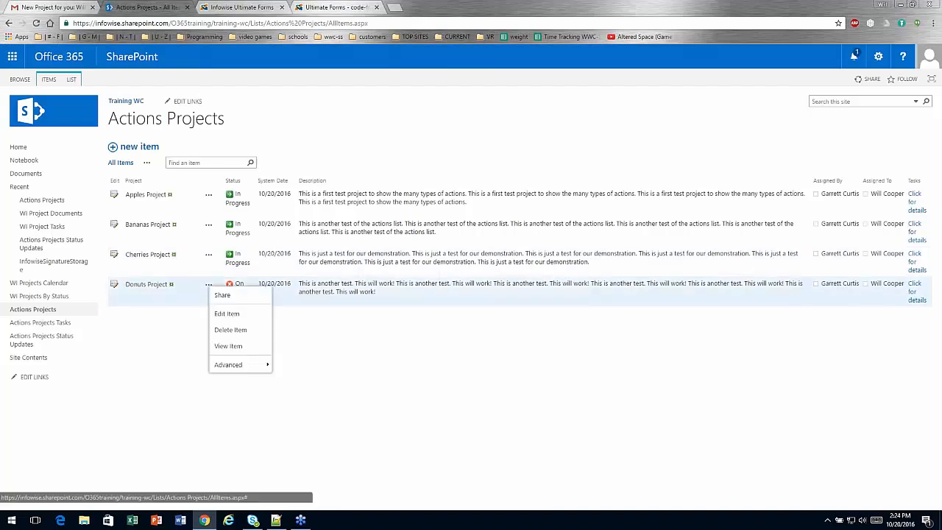
mouse_move(256, 364)
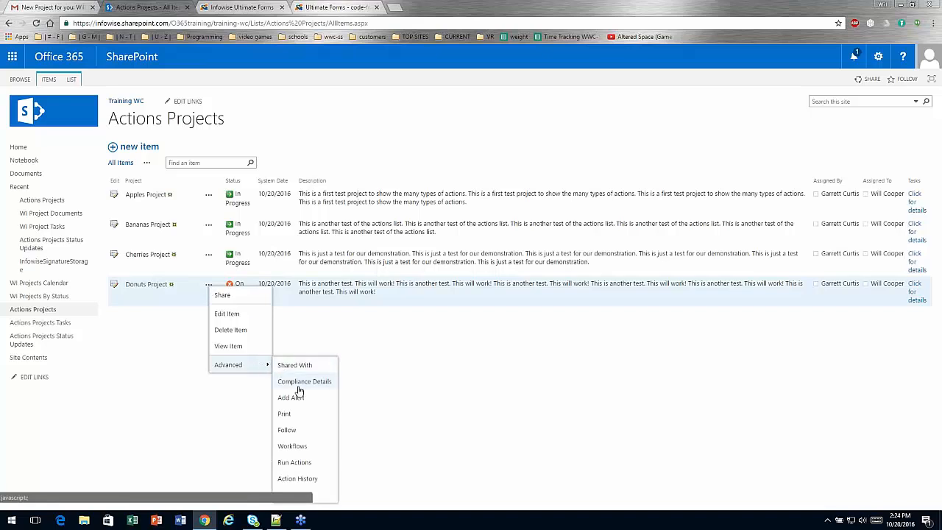
click(294, 462)
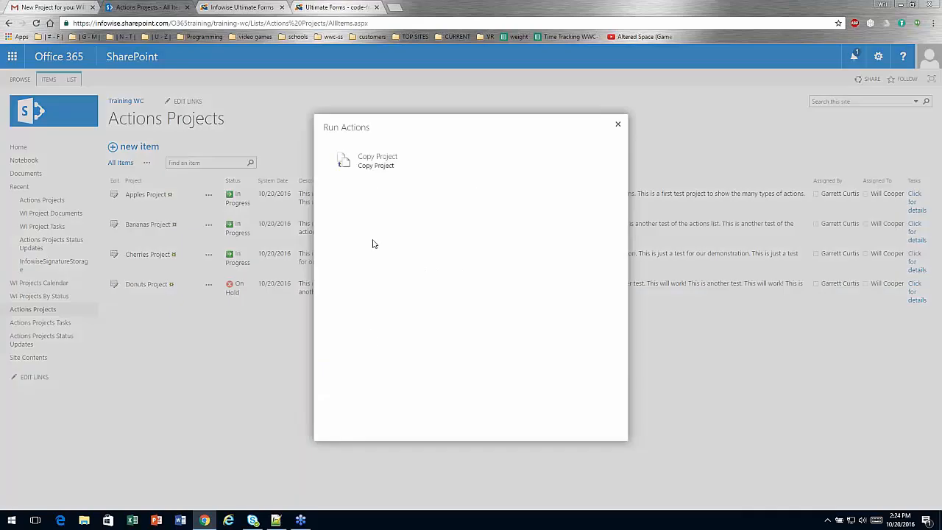
click(377, 160)
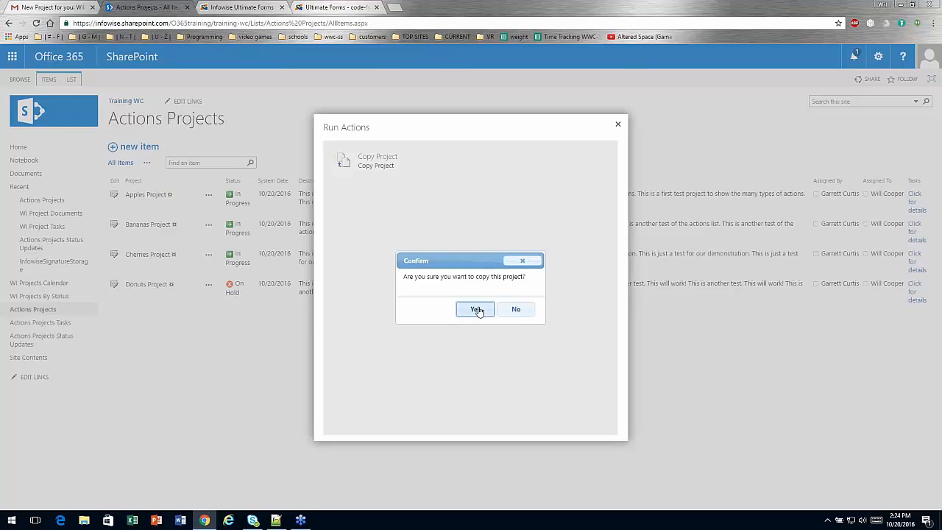
click(475, 309)
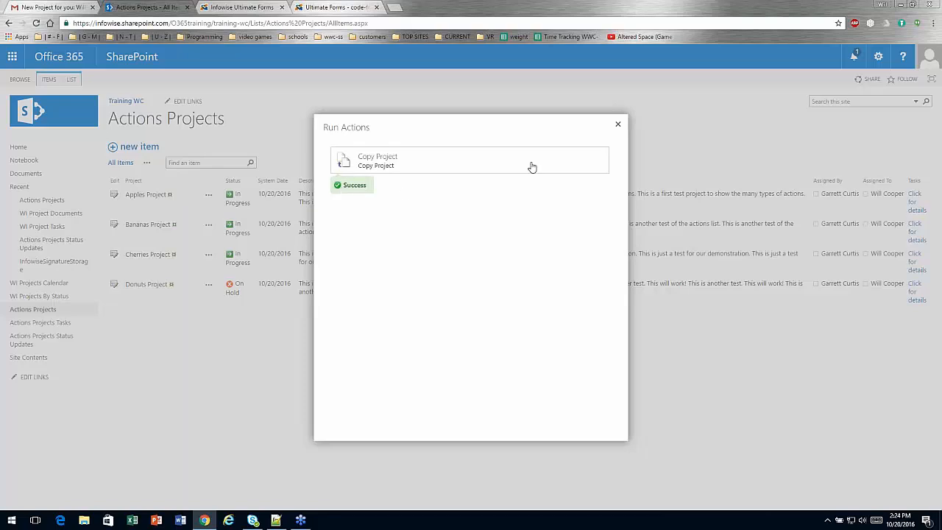
click(618, 124)
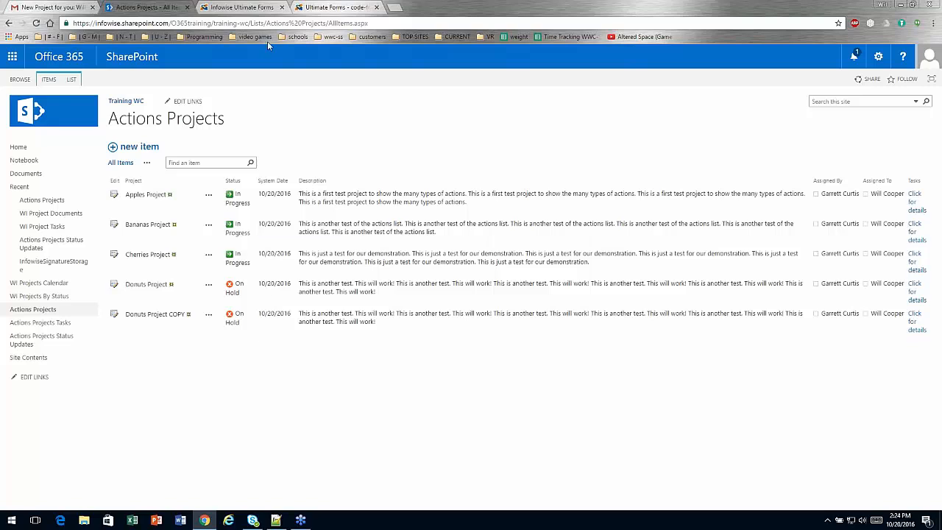
Reopen the Actions configuration for Actions Projects and set the new action's type to Create list.
click(225, 9)
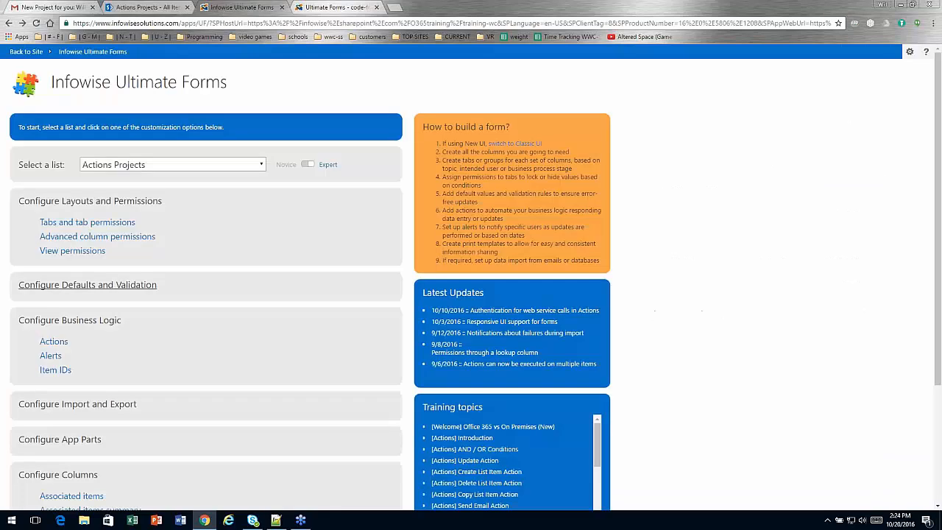
click(54, 341)
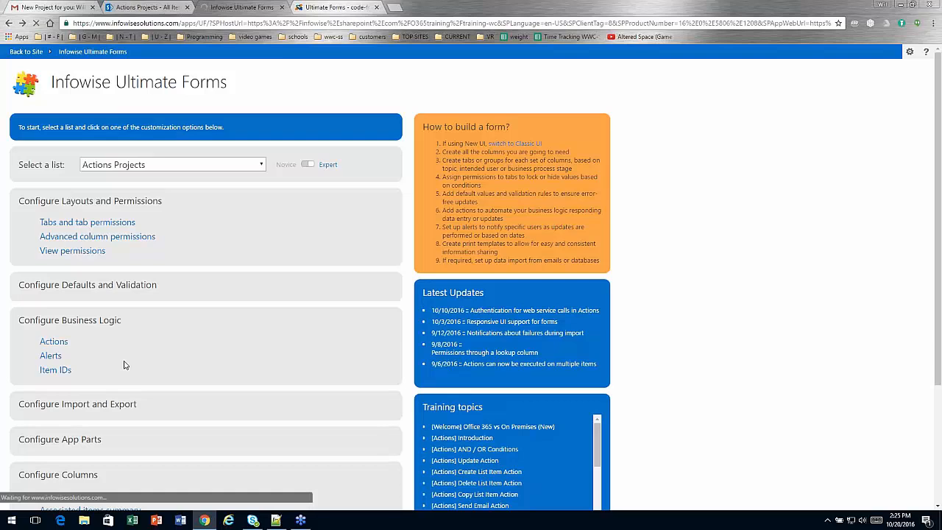
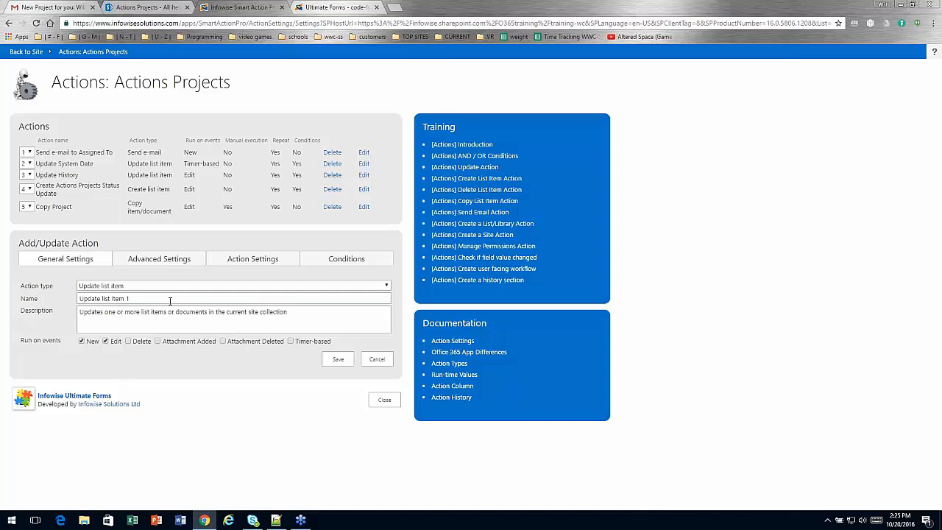
click(150, 287)
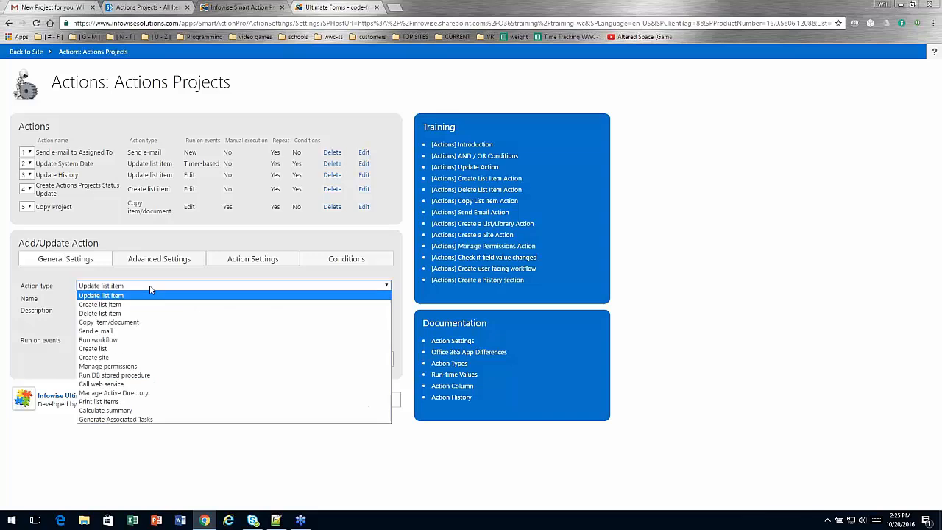
click(134, 350)
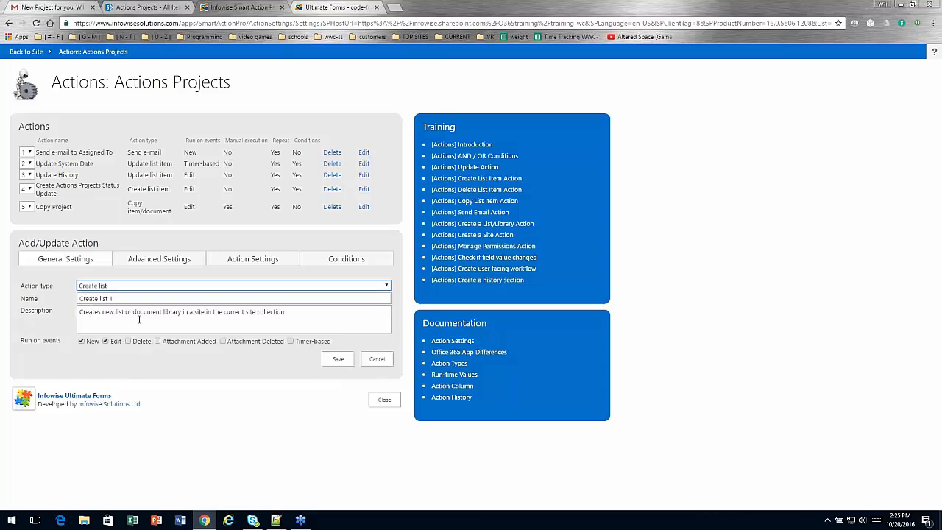
Enter "Create Project Library" as both the action's name and description, and make it run only on the Edit event.
click(42, 299)
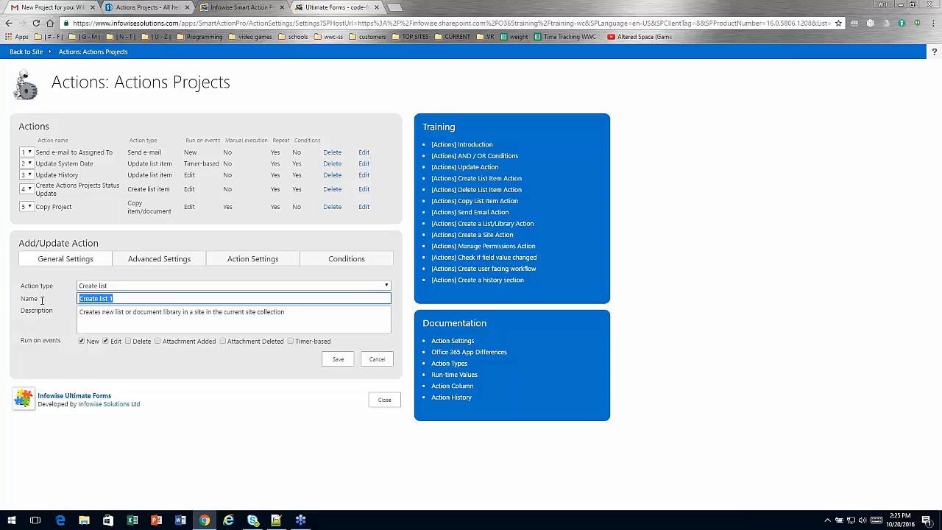
text(Create Project Library)
key(ctrl+a)
key(ctrl+c)
key(Tab)
key(ctrl+a)
key(ctrl+v)
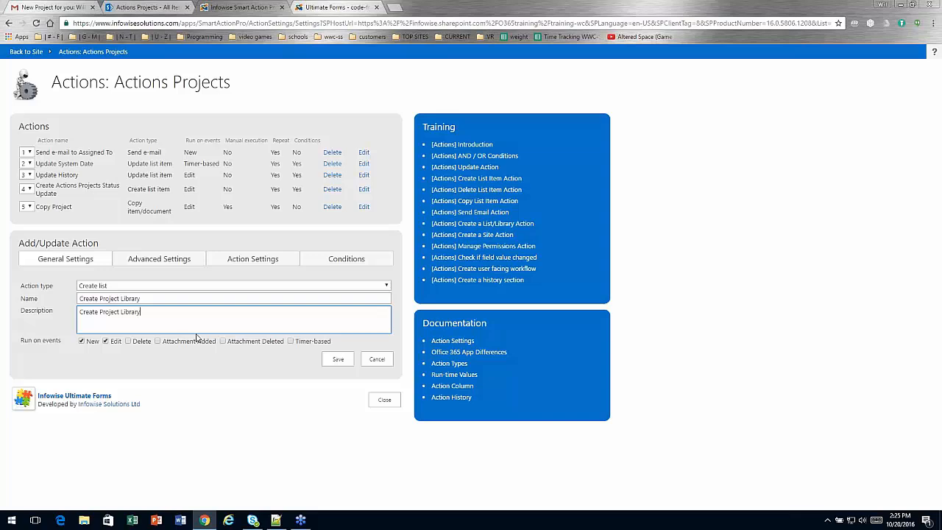
click(82, 341)
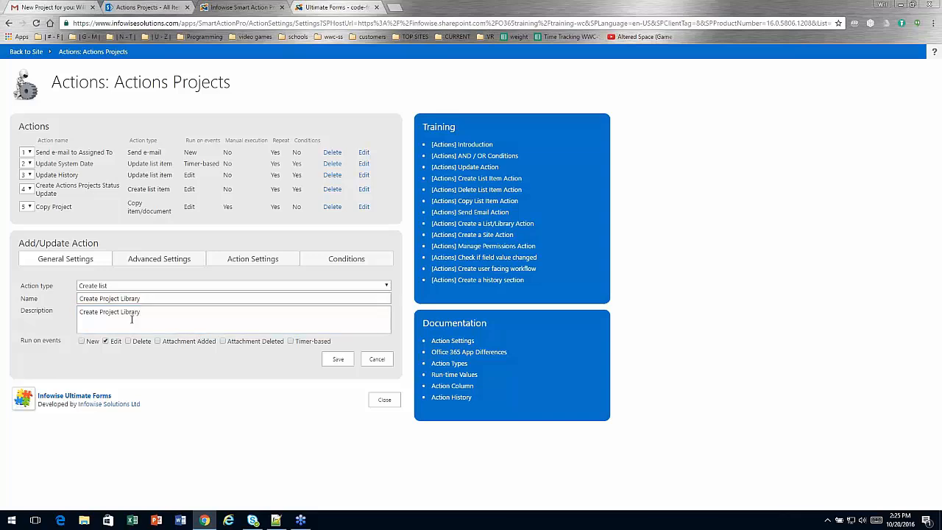
Enable manual execution of the action through the context menu or ribbon and replace its default icon.
click(176, 260)
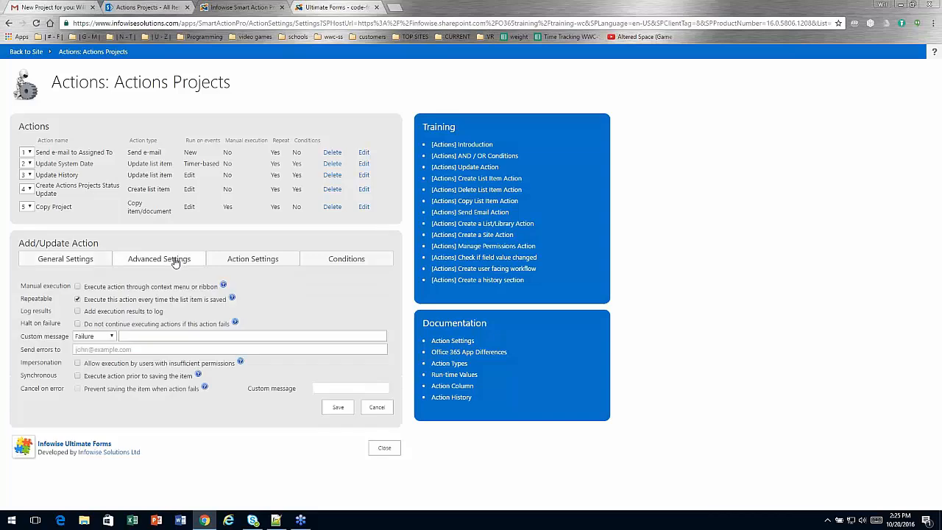
click(104, 289)
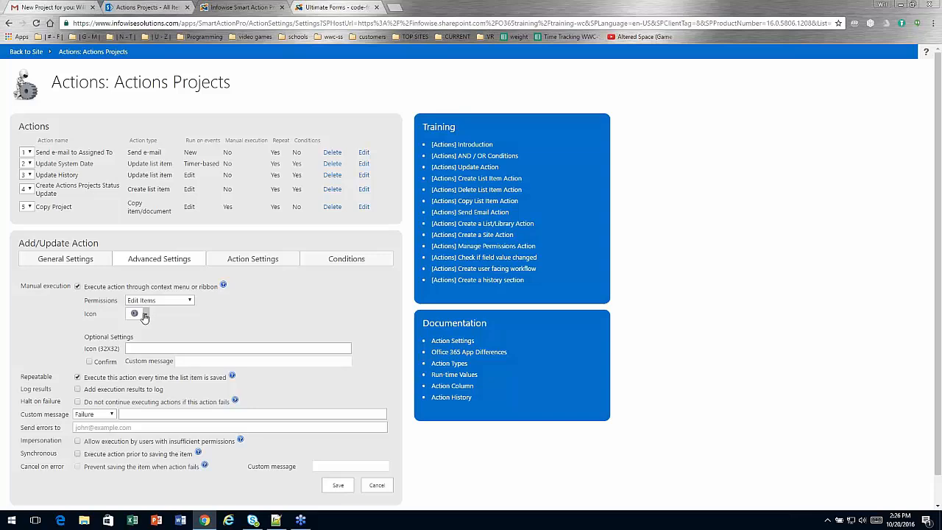
click(145, 315)
click(158, 366)
Require confirmation with the message "Would you like to create a library?" and allow execution by users with insufficient permissions.
click(89, 362)
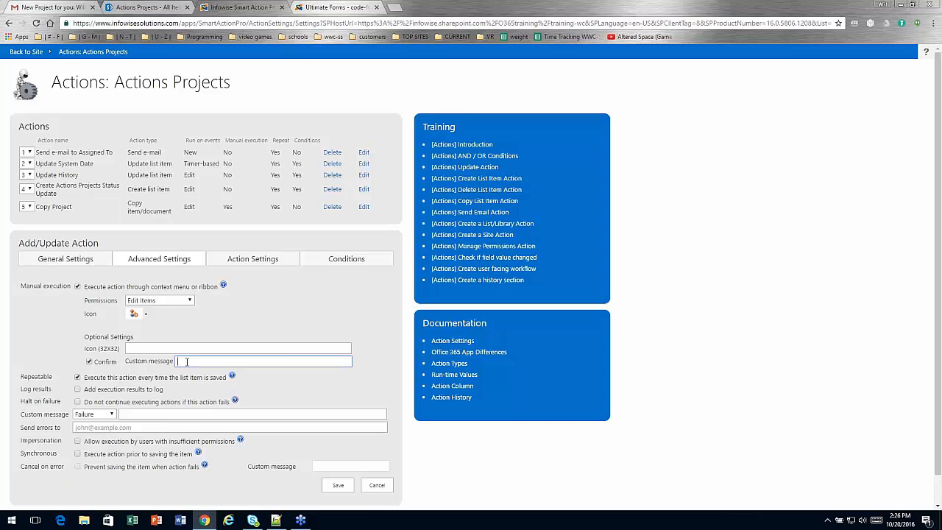
text(Would you)
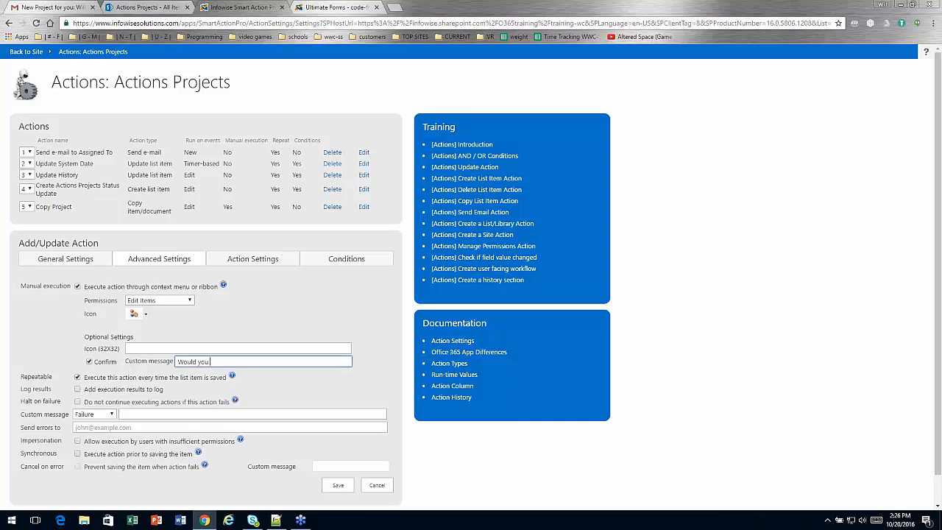
text( like to create a library?)
click(78, 440)
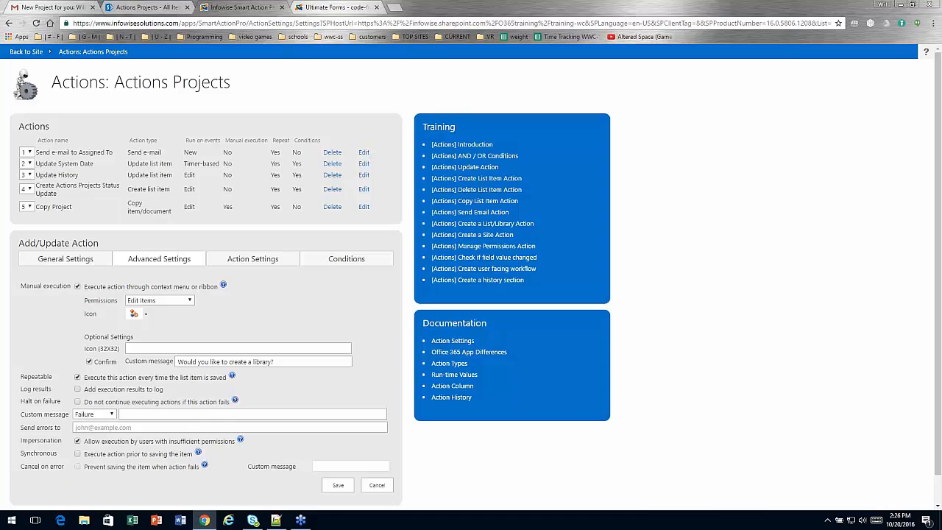
Set the action's list template to Document Library and the new library's name to "[Project] Library [Assigned To]".
click(249, 261)
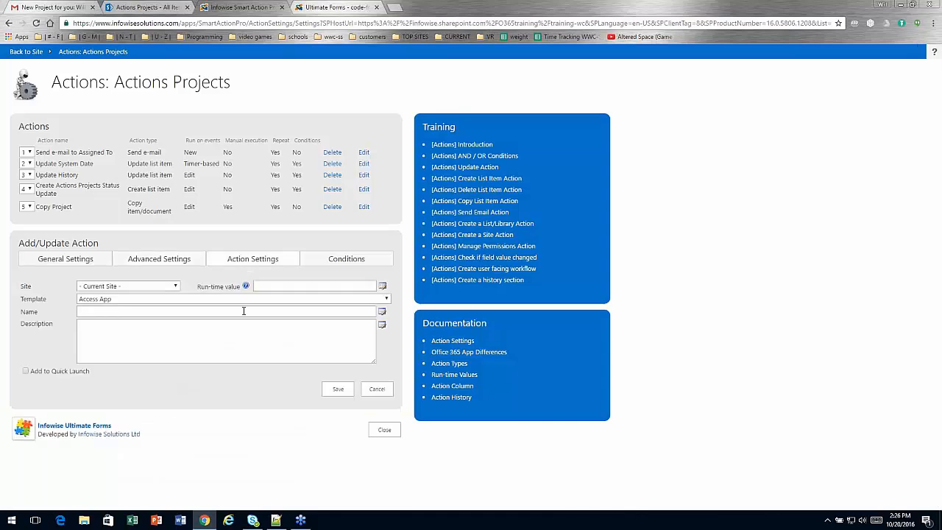
click(164, 301)
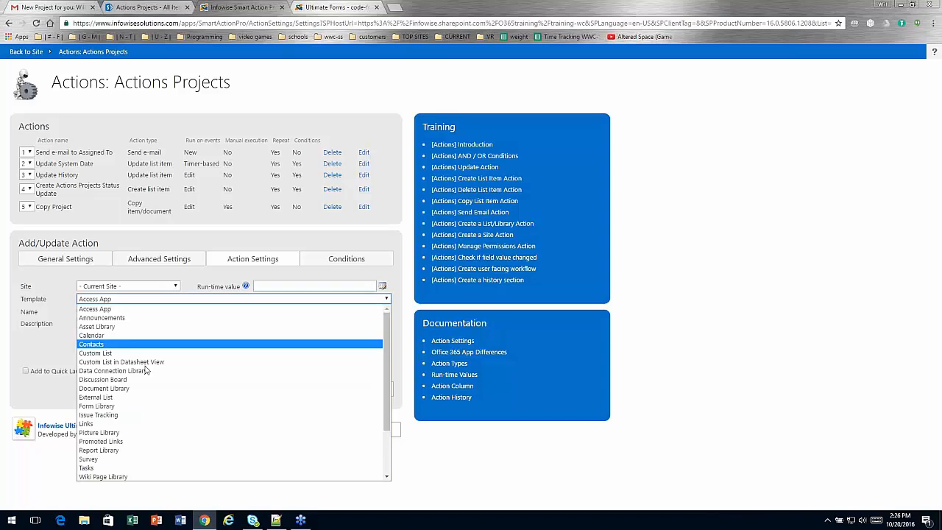
click(142, 388)
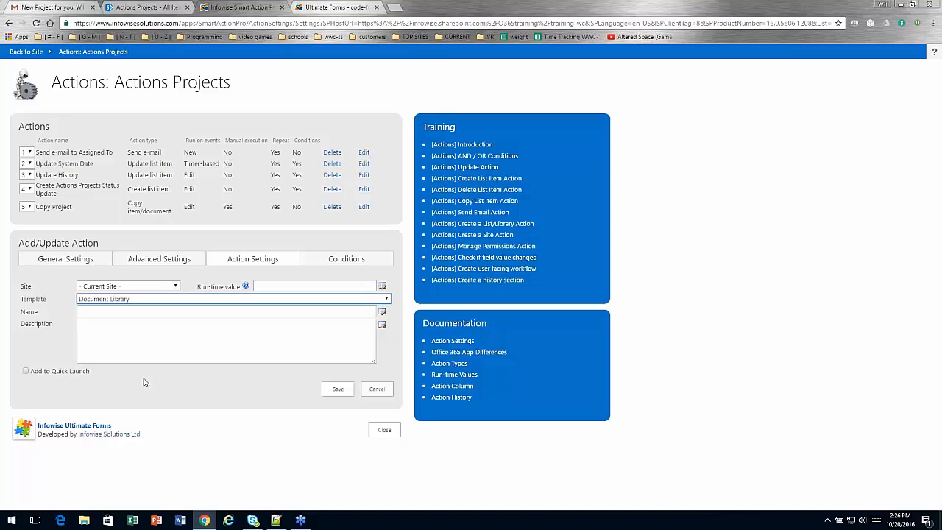
click(137, 312)
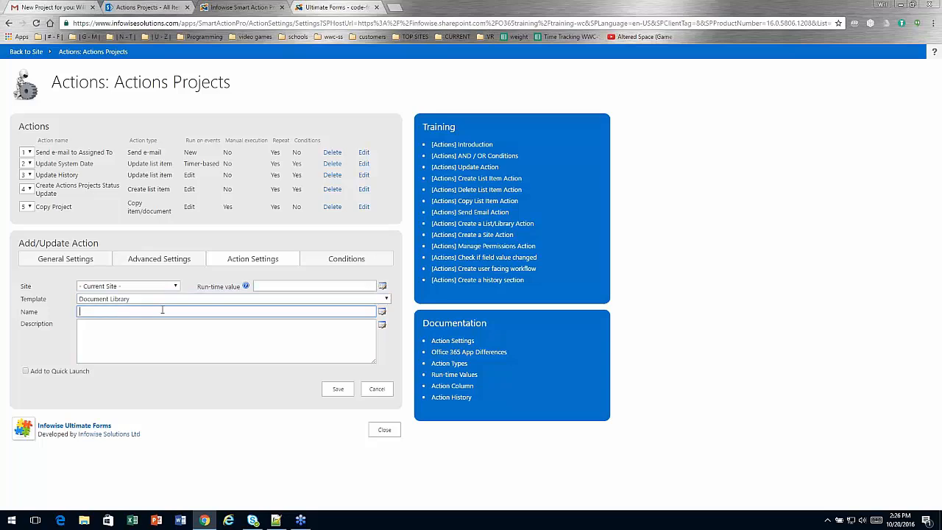
text([Project] Library [Assigned To])
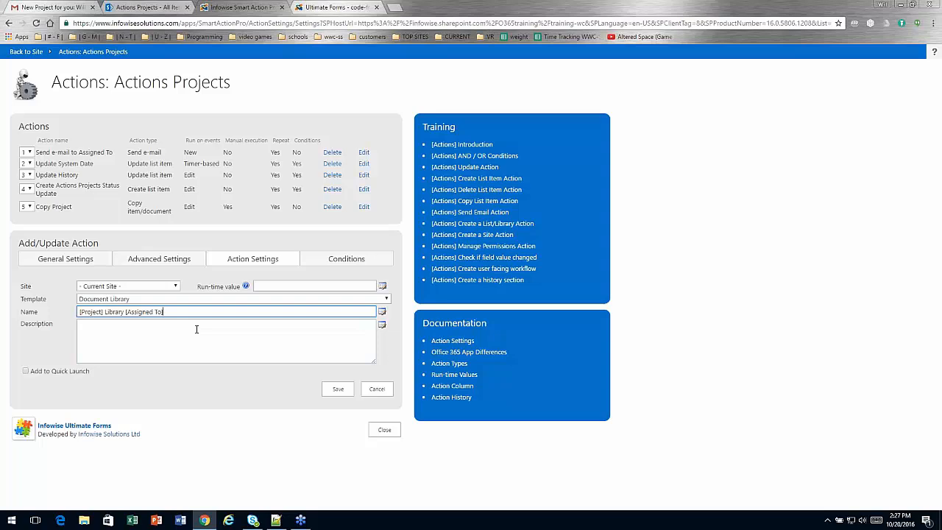
Save the Create Project Library action without adding the library to Quick Launch, and close the Actions configuration.
drag(93, 373, 29, 373)
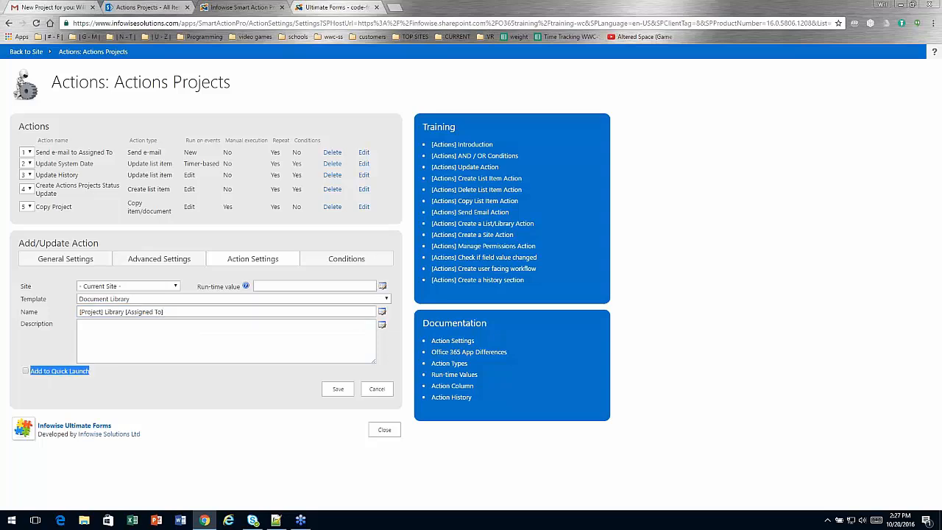
click(159, 383)
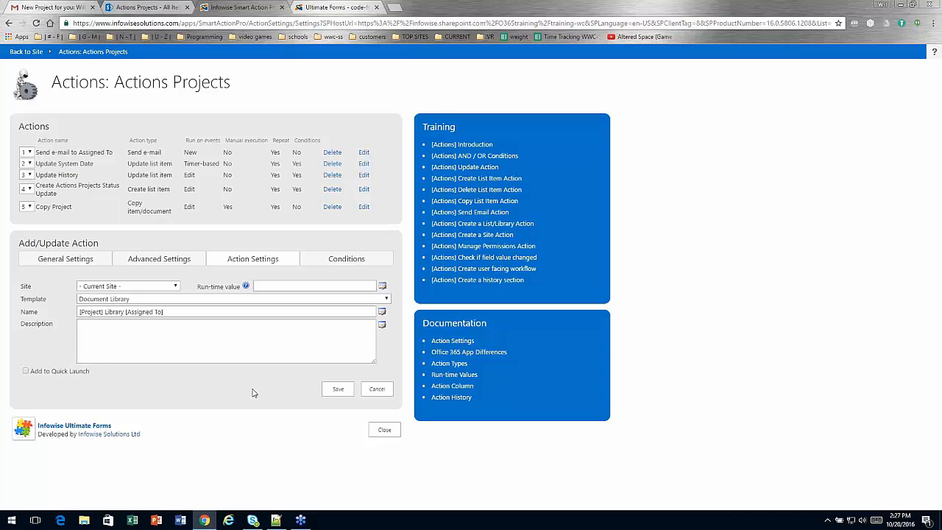
click(335, 390)
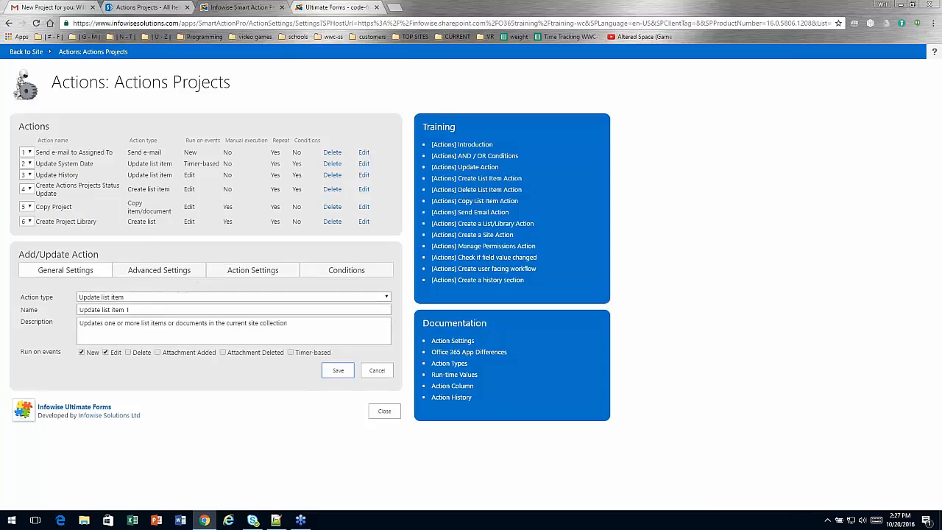
click(383, 410)
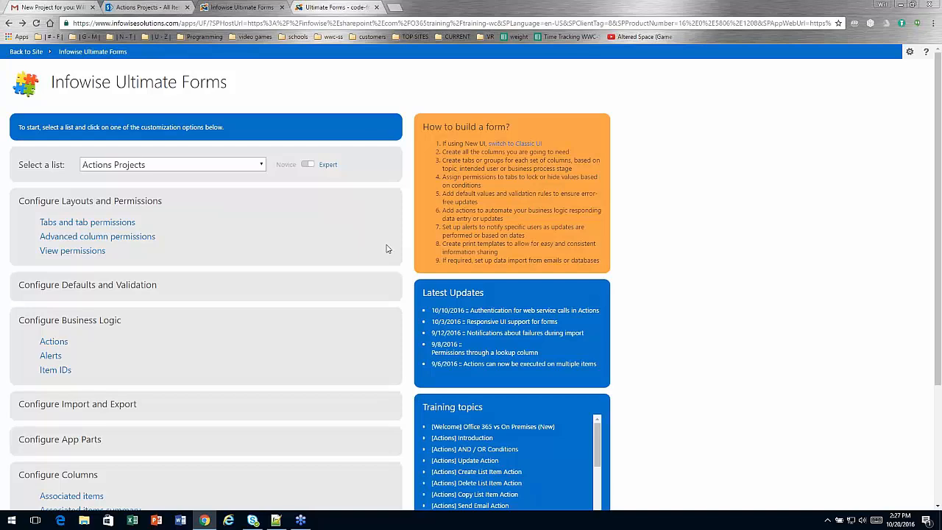
Reload the Actions Projects list and run the Create Project Library action on Donuts Project COPY, confirming the library creation.
click(146, 6)
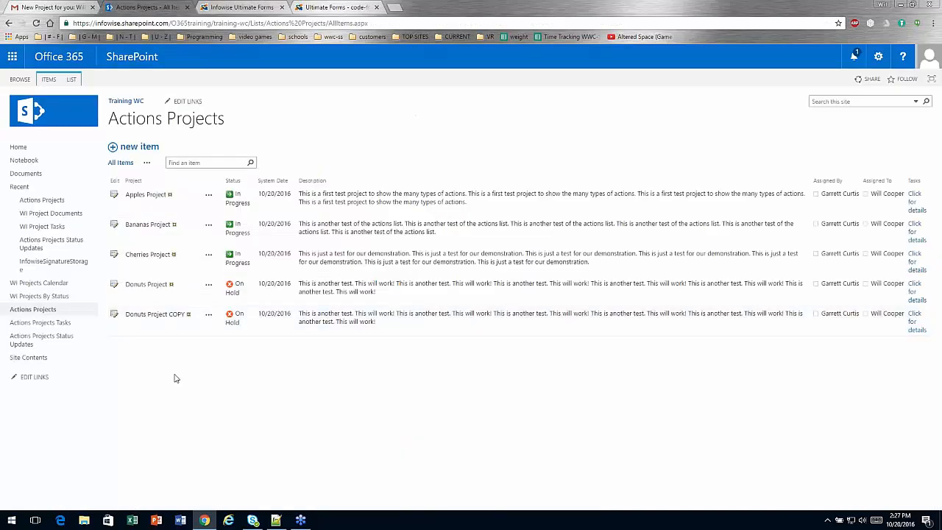
key(F5)
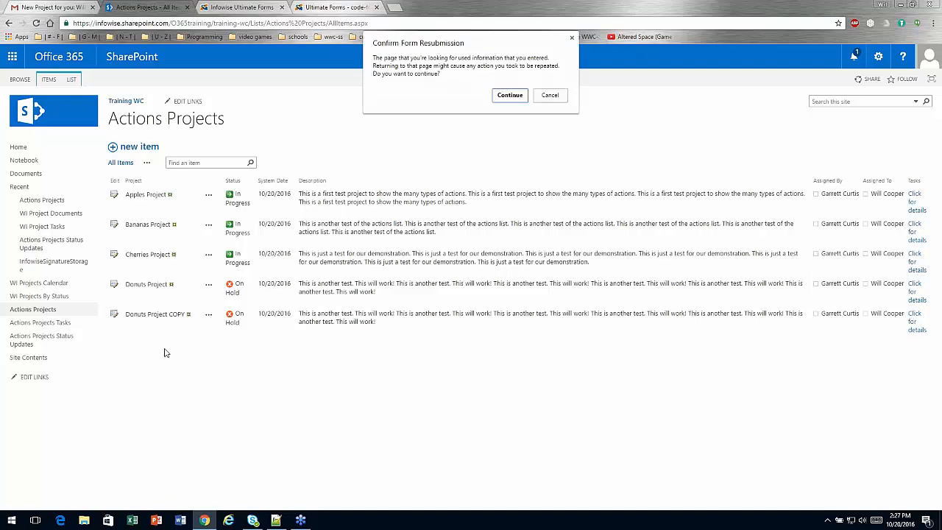
click(521, 94)
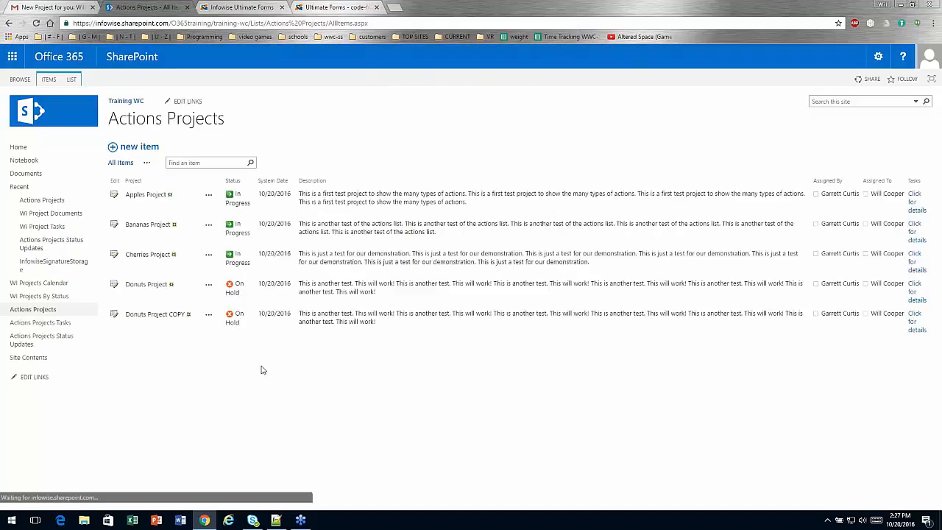
click(208, 314)
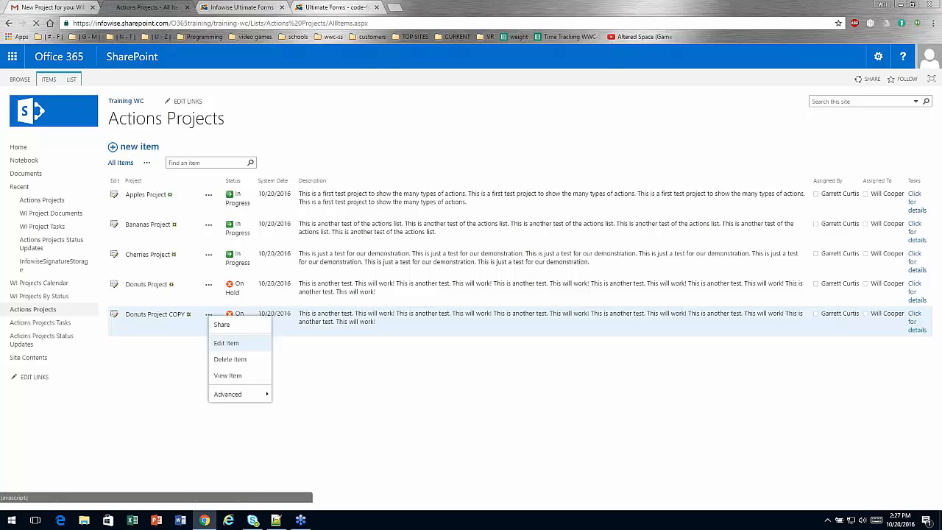
mouse_move(240, 394)
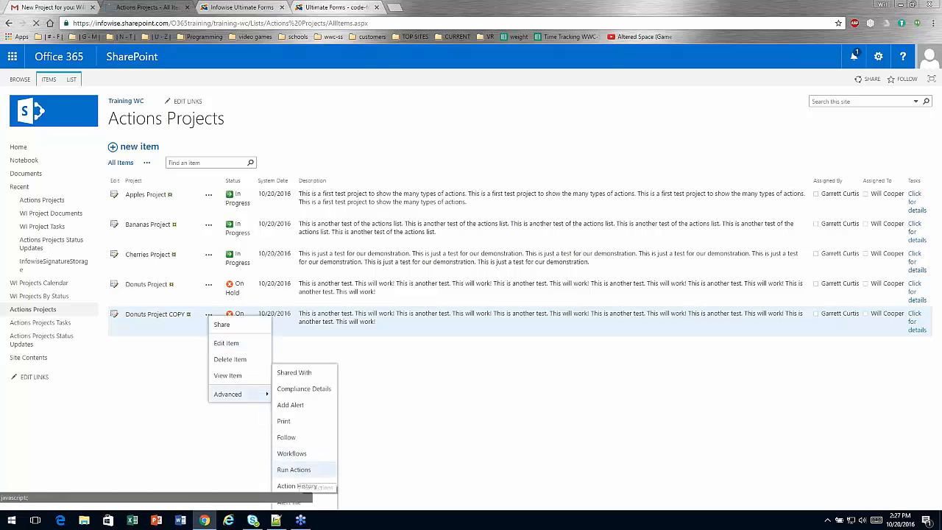
click(293, 469)
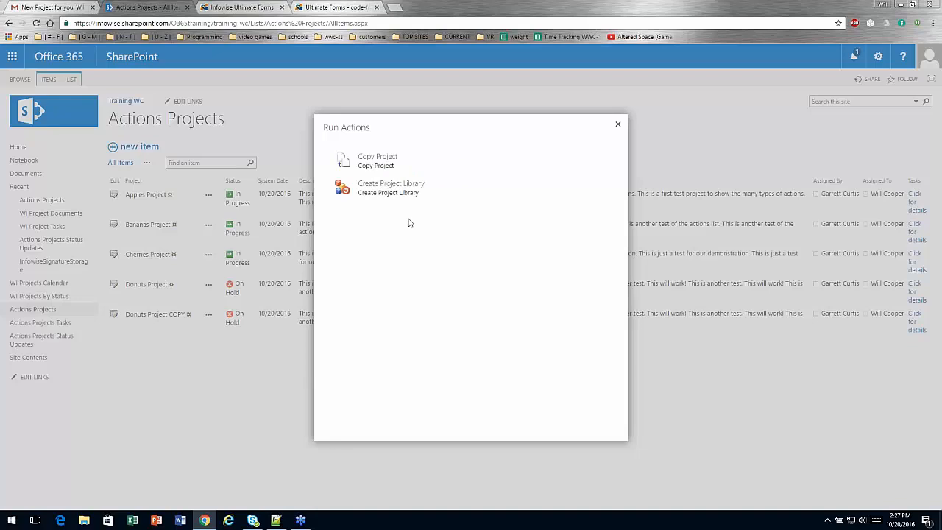
click(367, 188)
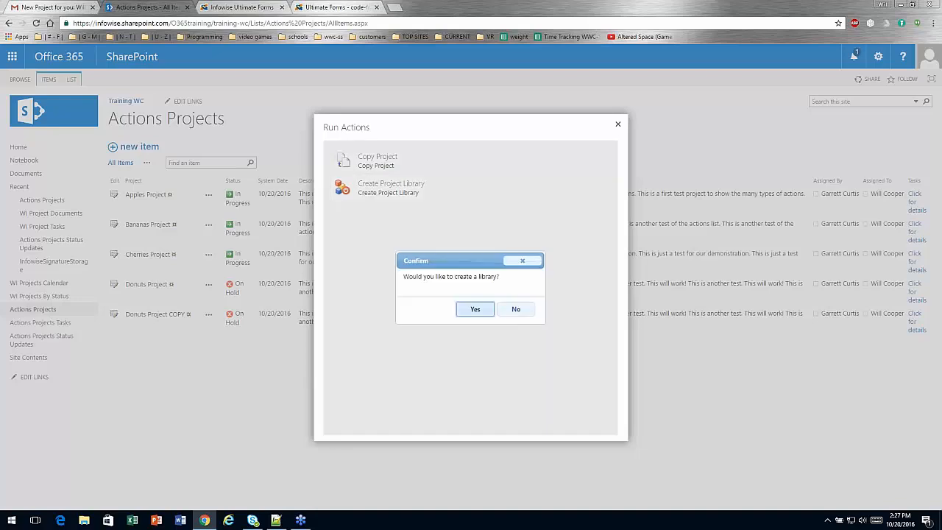
click(475, 310)
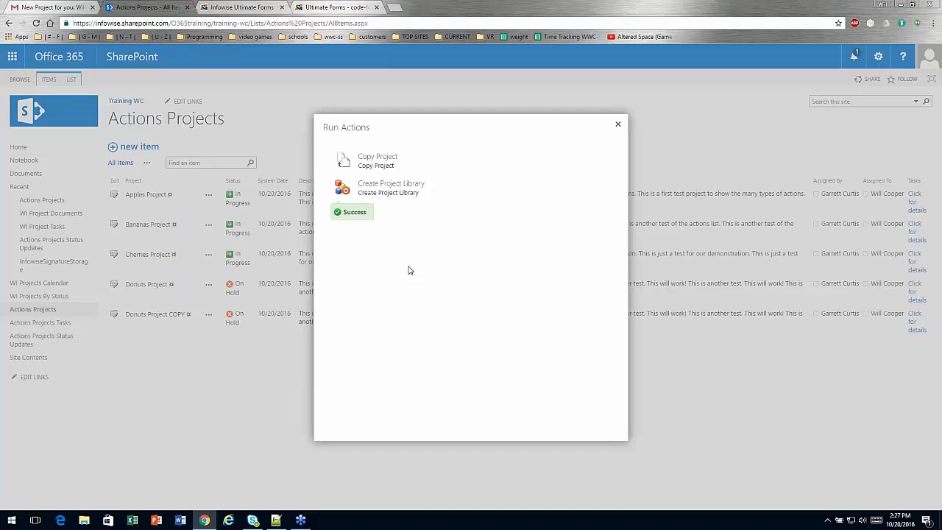
click(617, 124)
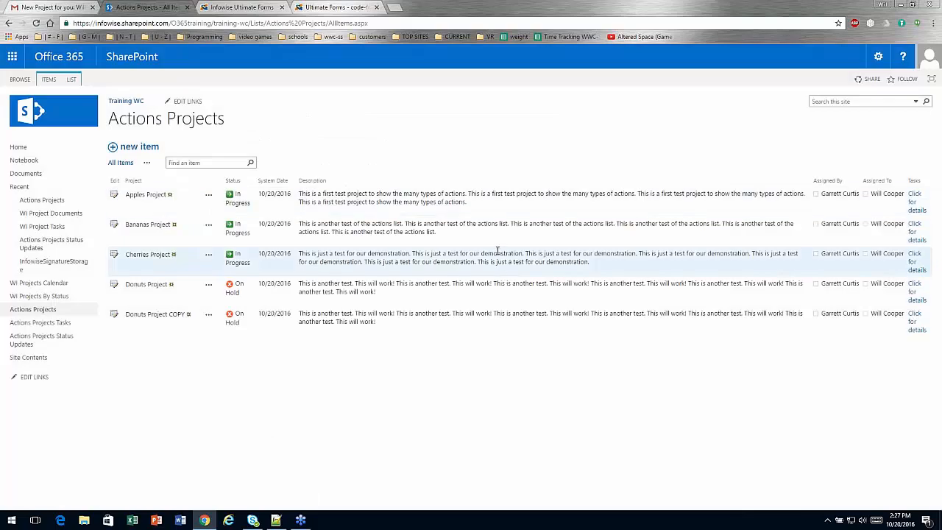
Check the site contents for the new Donuts Project COPY library, and return to the Actions Projects list.
click(876, 62)
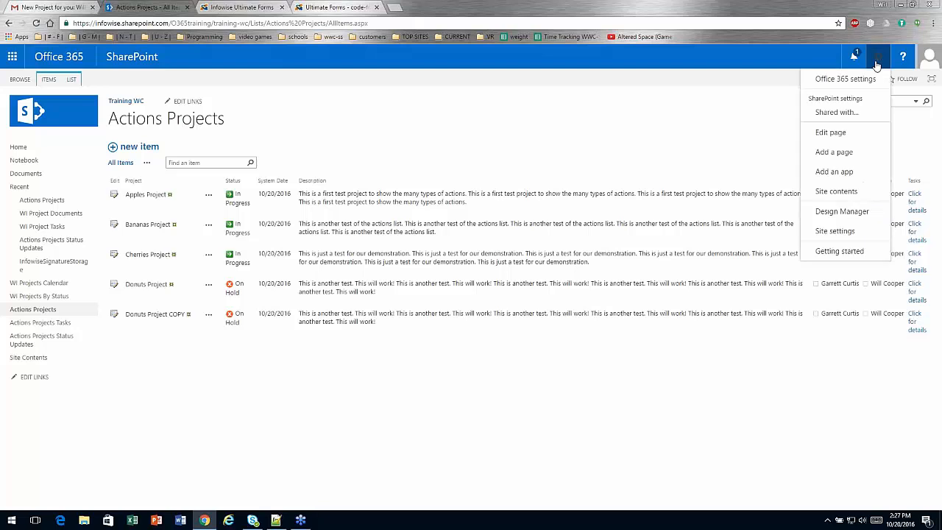
click(839, 192)
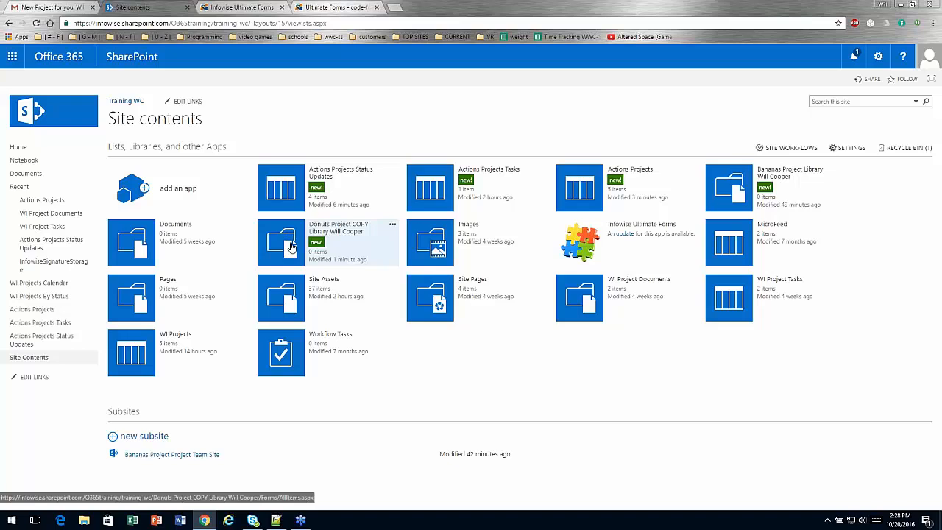
click(32, 310)
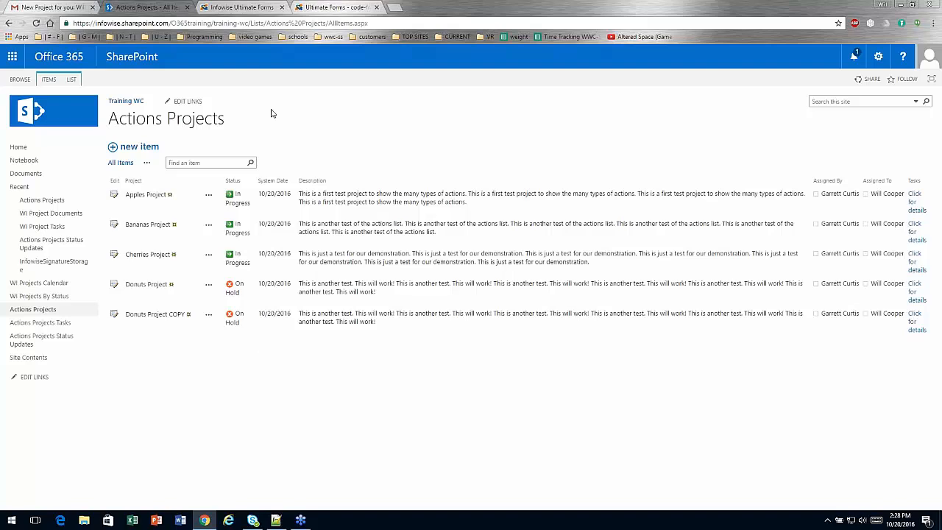
Open the Actions configuration for Actions Projects in Infowise Ultimate Forms and start a new action of type Create site.
click(242, 7)
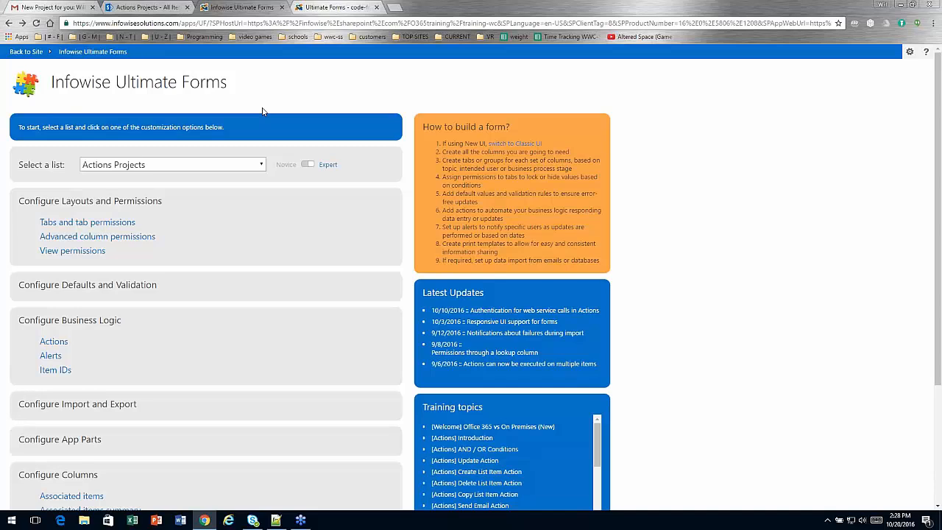
click(53, 342)
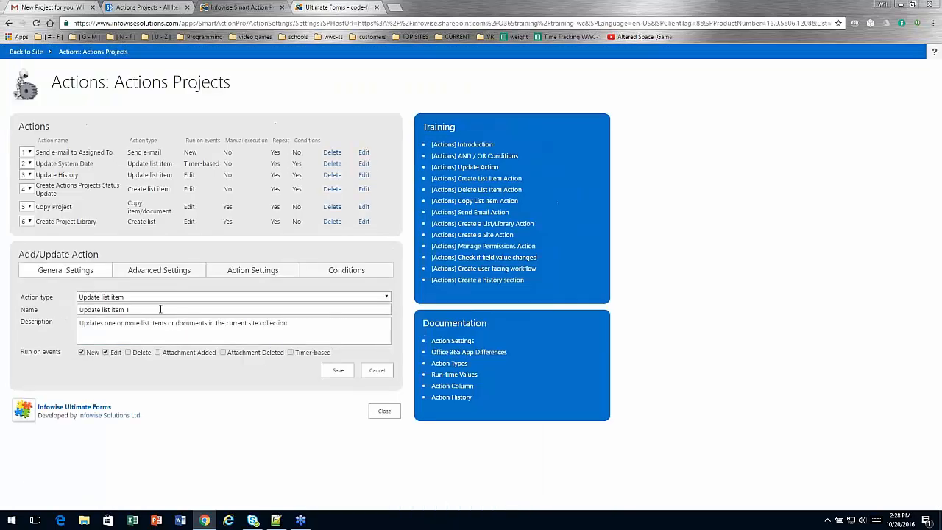
click(200, 297)
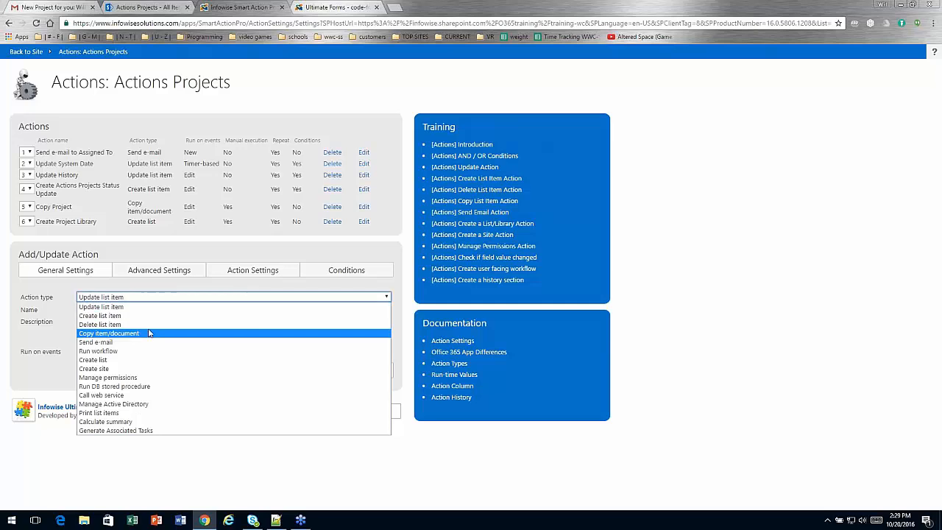
click(151, 368)
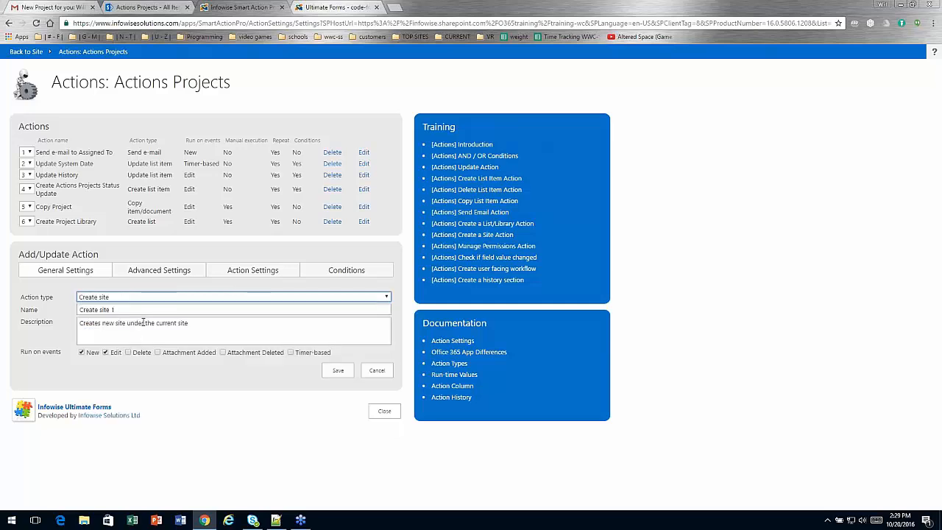
Use "Create Proj Site" as the action's name and description, and exclude the New event so it runs on Edit only.
drag(140, 309, 55, 321)
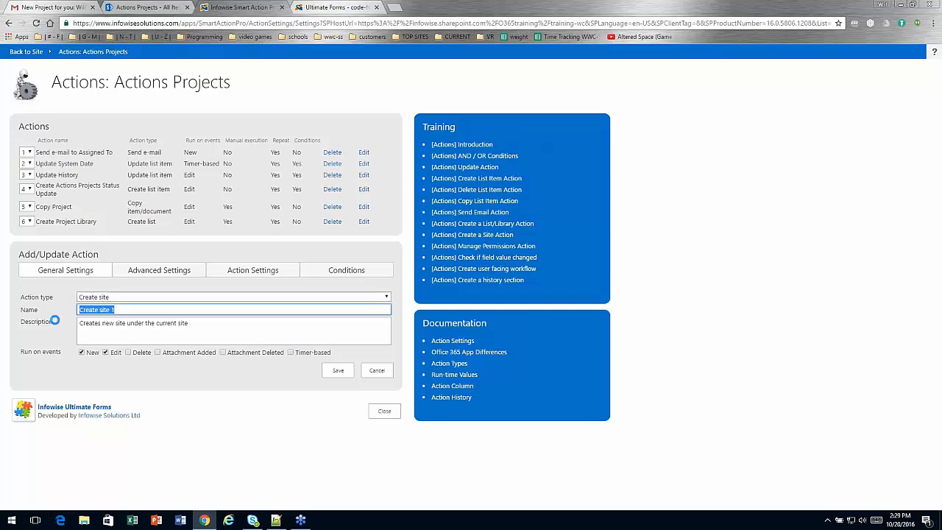
text(Create Proj)
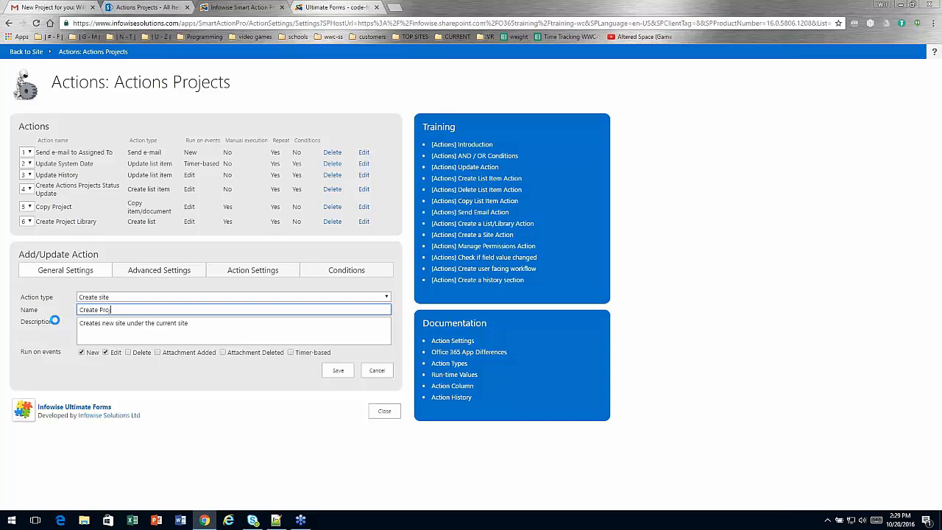
text( Site)
key(ctrl+a)
key(ctrl+c)
key(Tab)
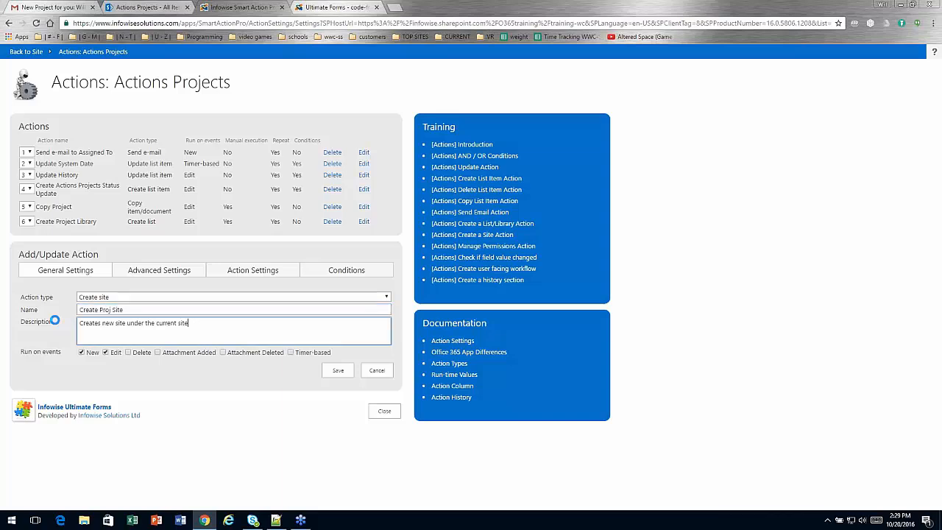
key(ctrl+a)
key(ctrl+v)
click(82, 352)
Enable manual execution of the site action through the context menu or ribbon, and give it the document copy icon.
click(179, 269)
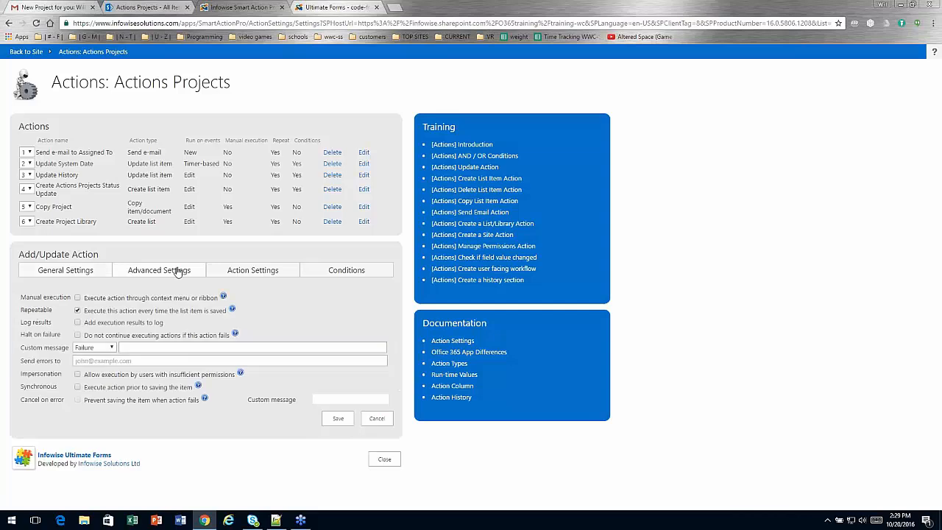
click(78, 298)
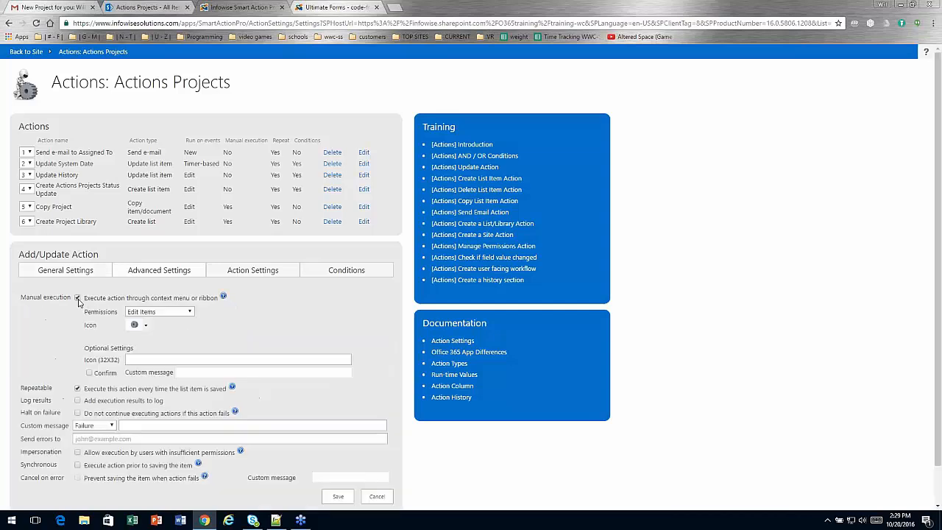
click(144, 325)
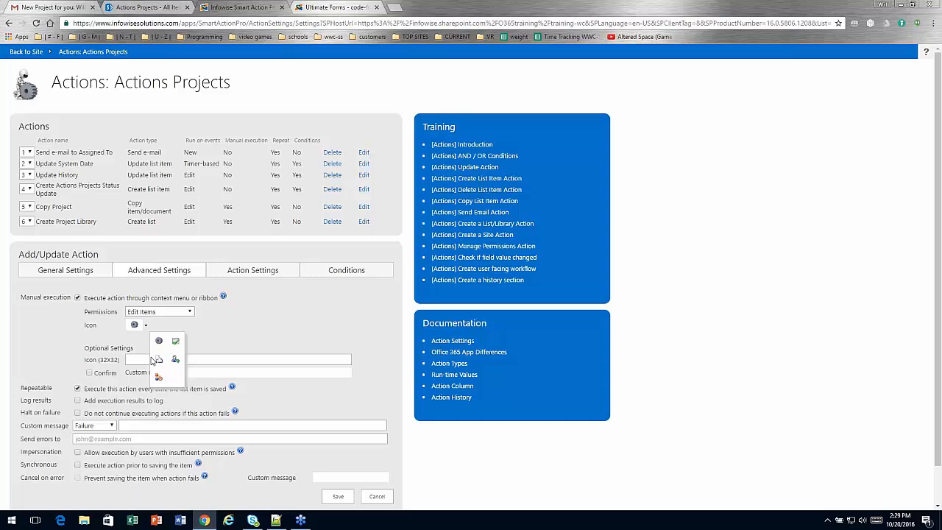
click(159, 359)
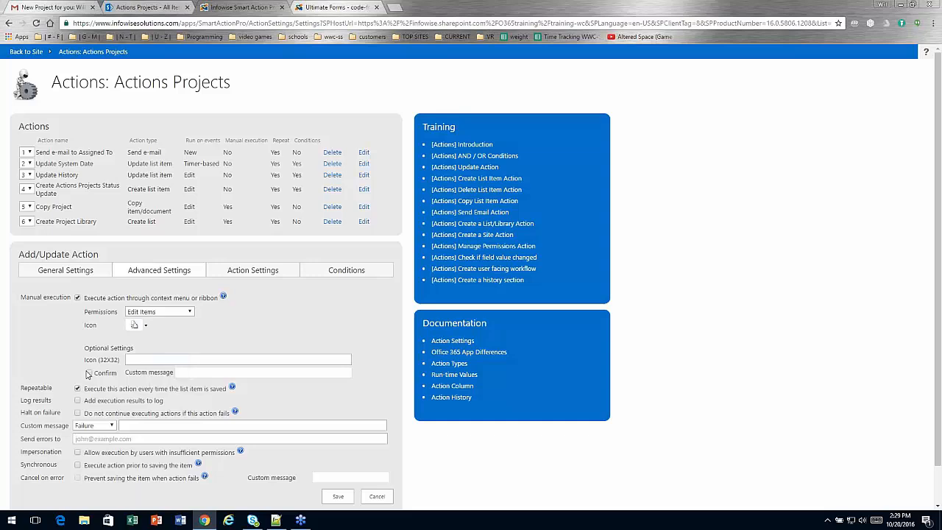
Require confirmation with the message "Create new project site?" and allow execution by users with insufficient permissions.
click(89, 373)
click(175, 374)
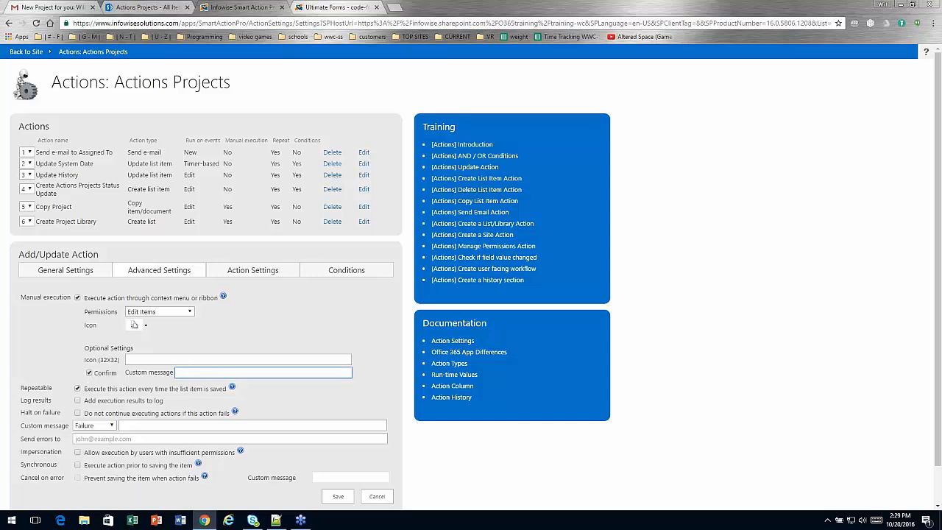
text(Create new project site?)
click(79, 454)
click(79, 453)
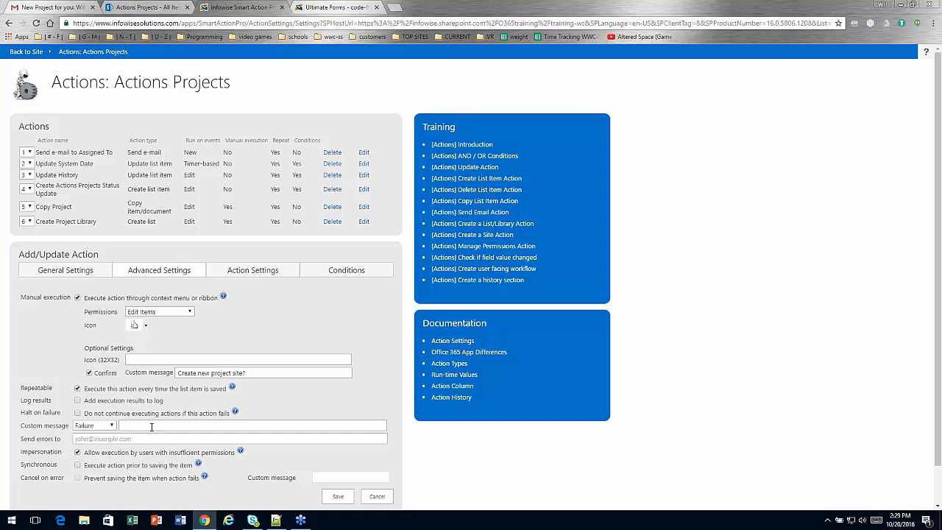
Set both the new site's name and its address under the current site to "[Project] Team Site".
click(241, 271)
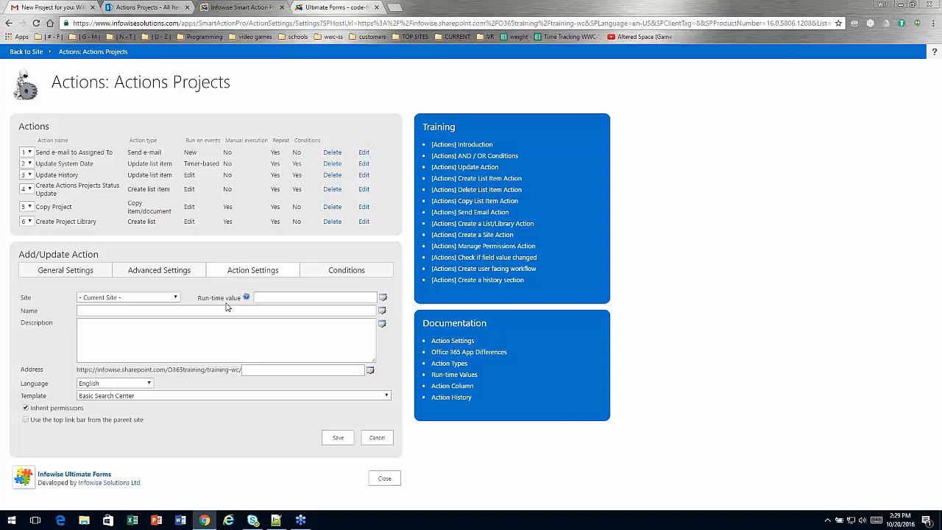
click(138, 311)
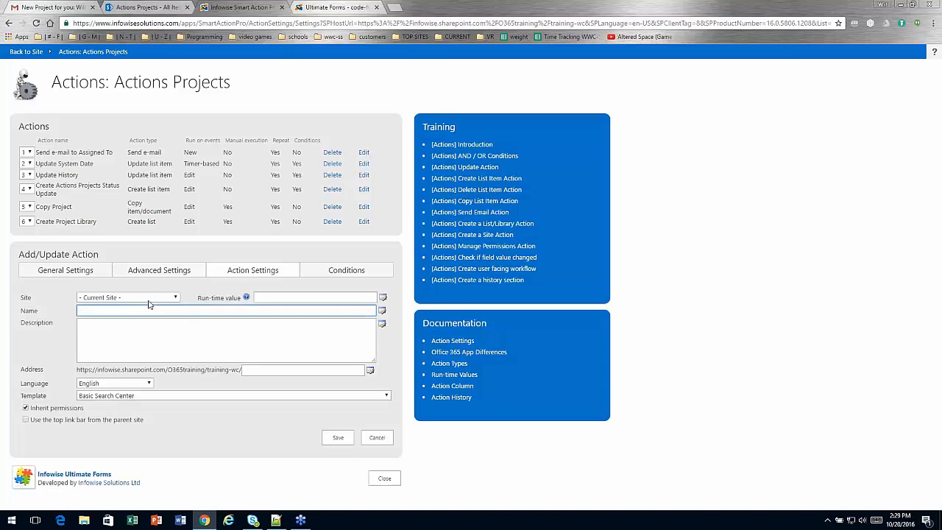
text([Project] Team Site)
key(ctrl+a)
key(ctrl+c)
click(266, 370)
key(ctrl+v)
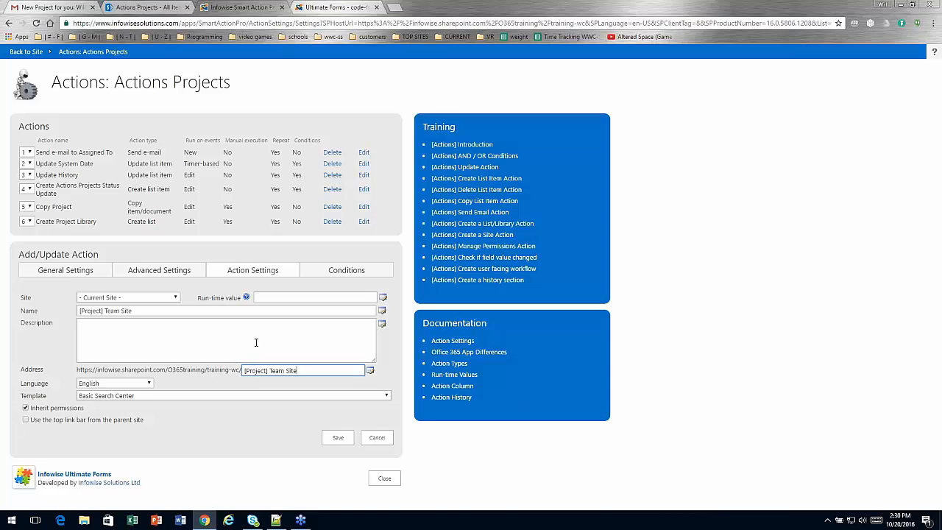
Choose the Team Site template for the new site, keep inherited permissions, and save the action.
click(165, 398)
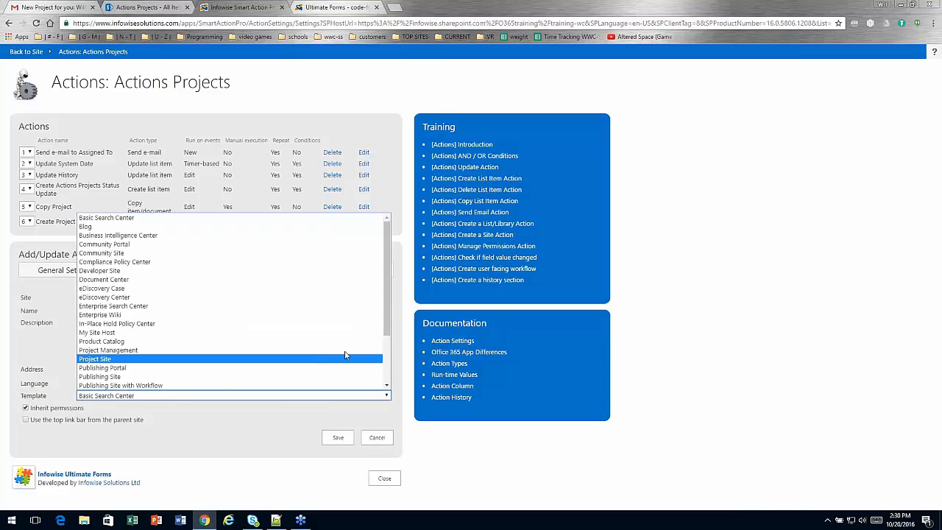
drag(388, 330, 392, 380)
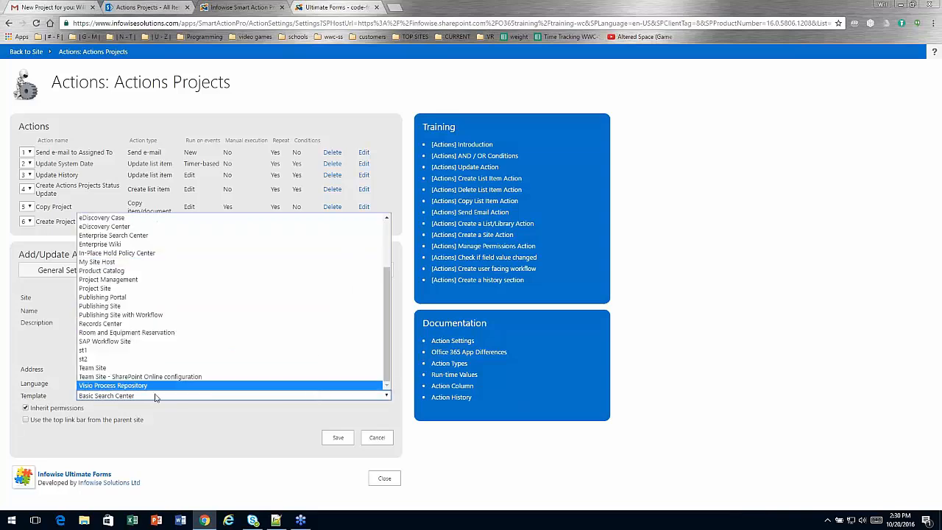
click(142, 372)
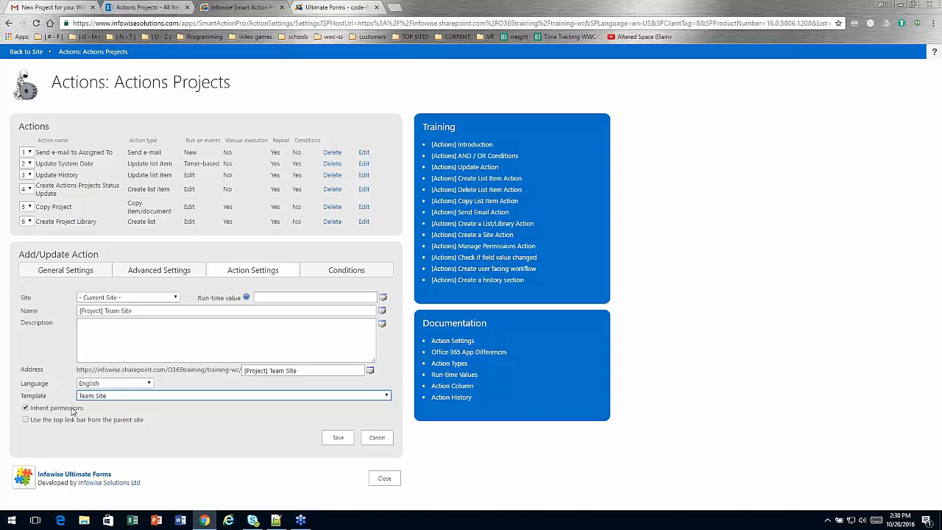
drag(86, 409, 29, 409)
click(129, 434)
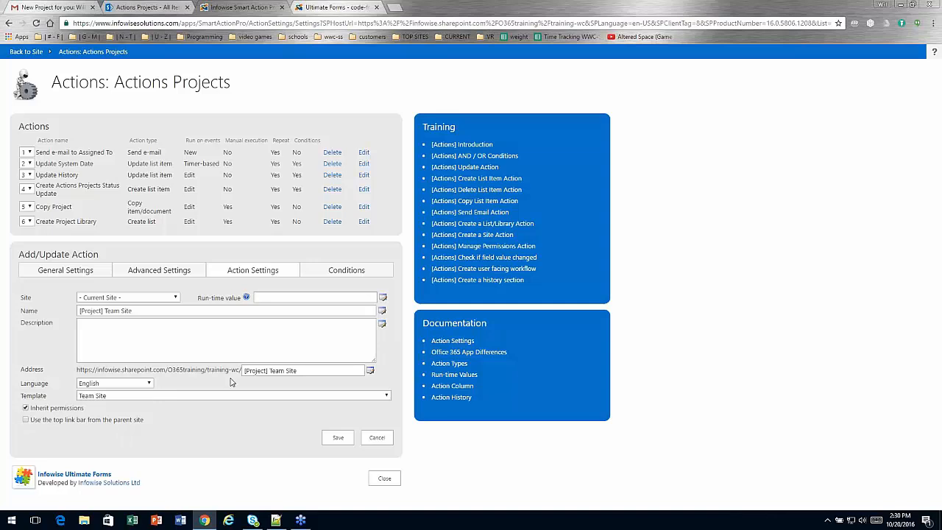
click(337, 438)
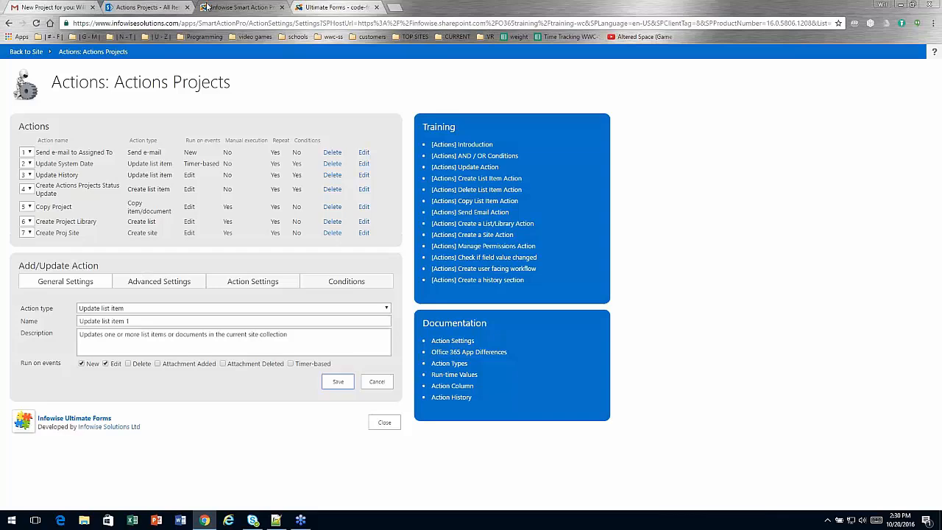
Run the Create Proj Site action manually on Apples Project in the Actions Projects list, confirming creation of the new project site.
click(149, 7)
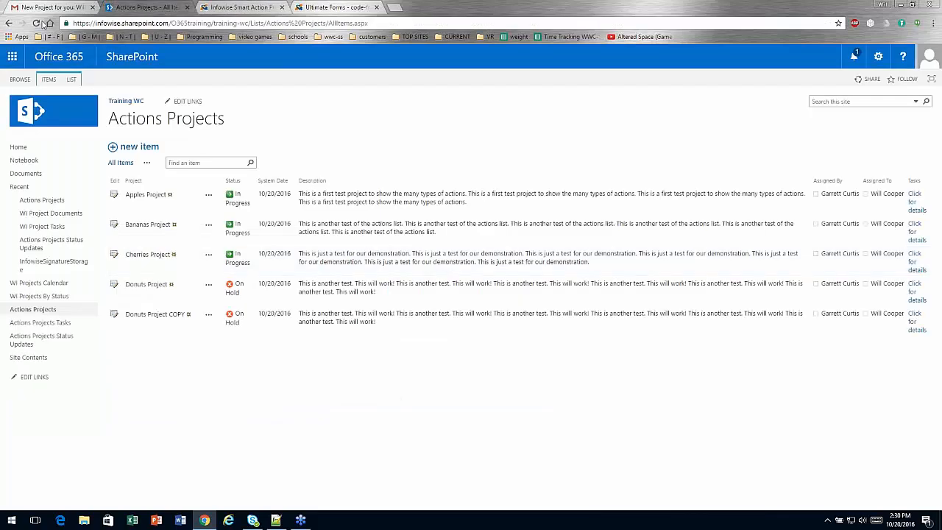
click(37, 24)
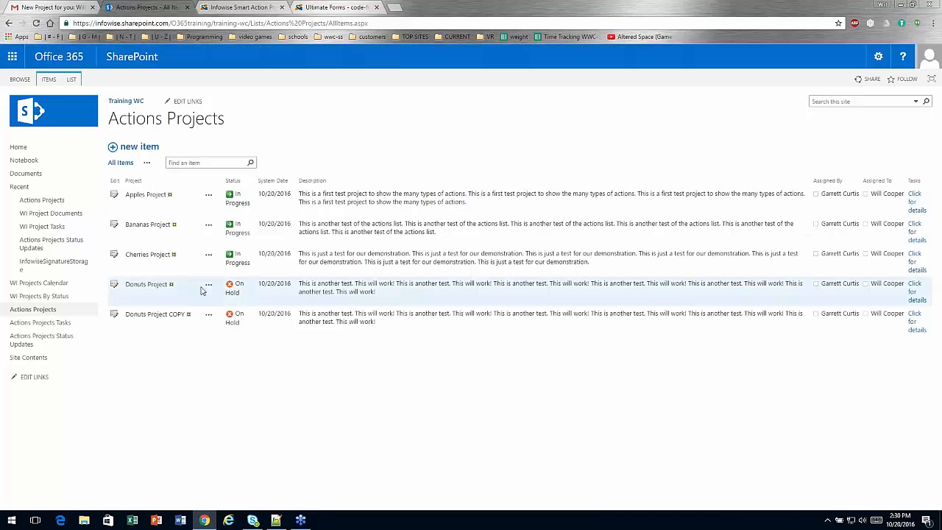
click(208, 195)
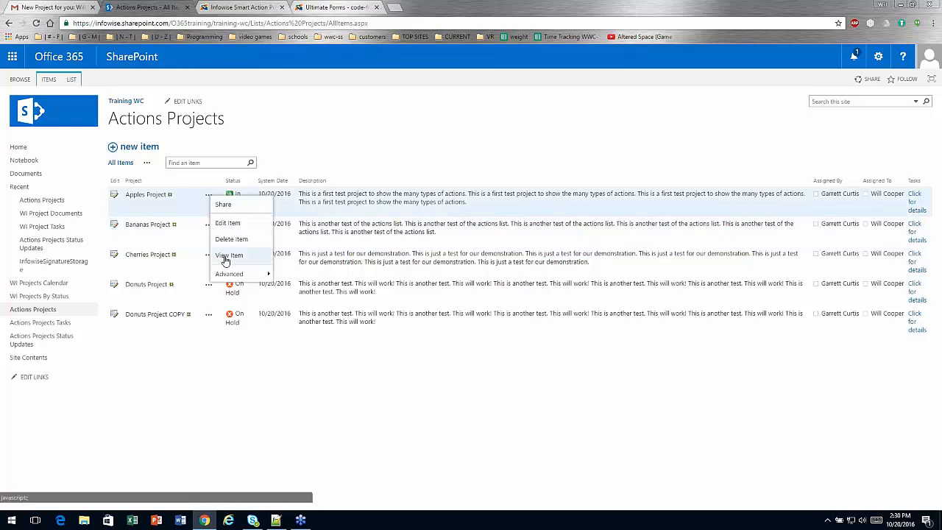
mouse_move(236, 274)
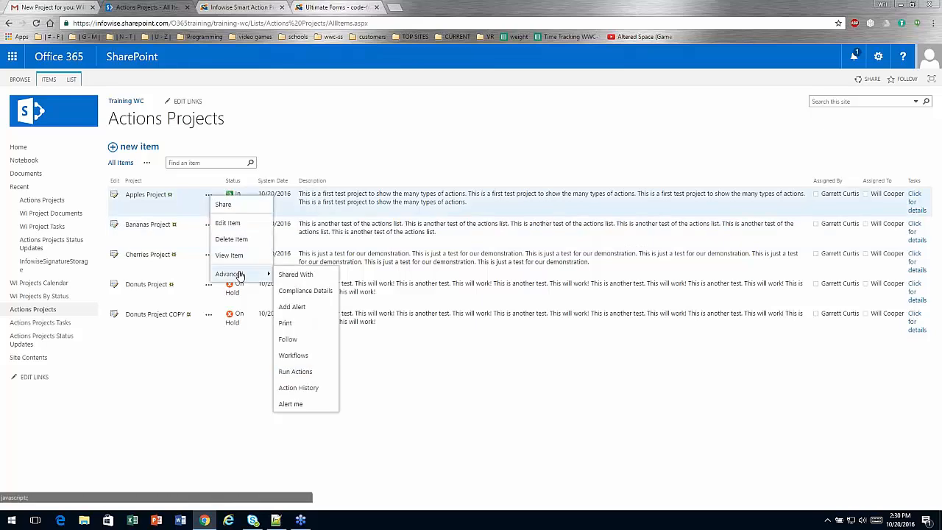
click(304, 375)
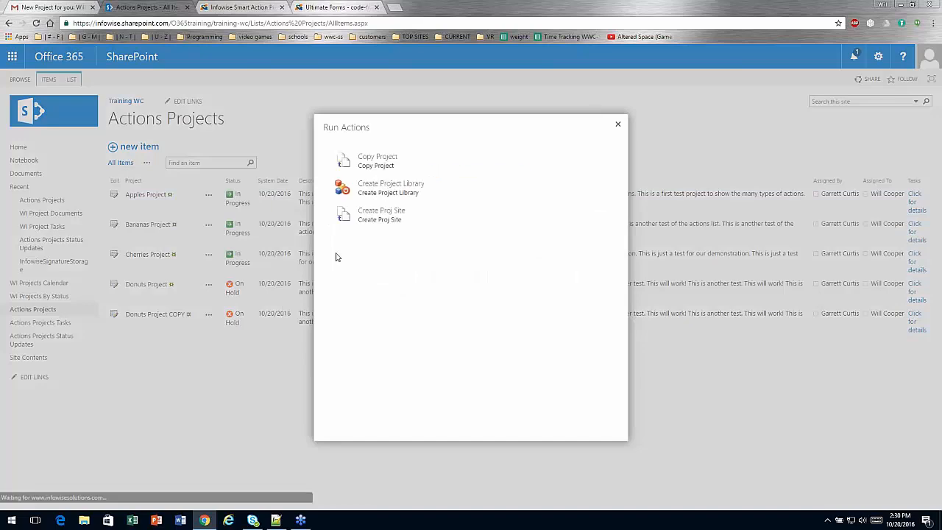
click(374, 221)
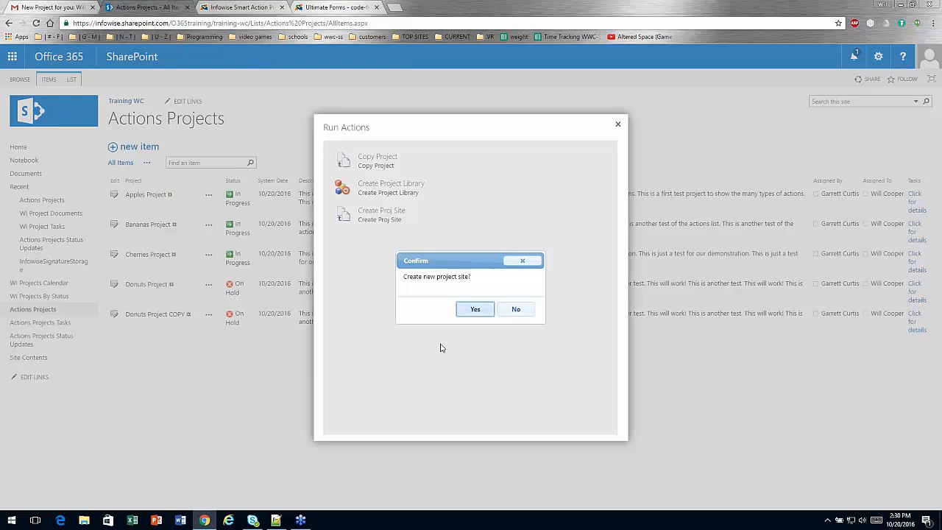
click(475, 310)
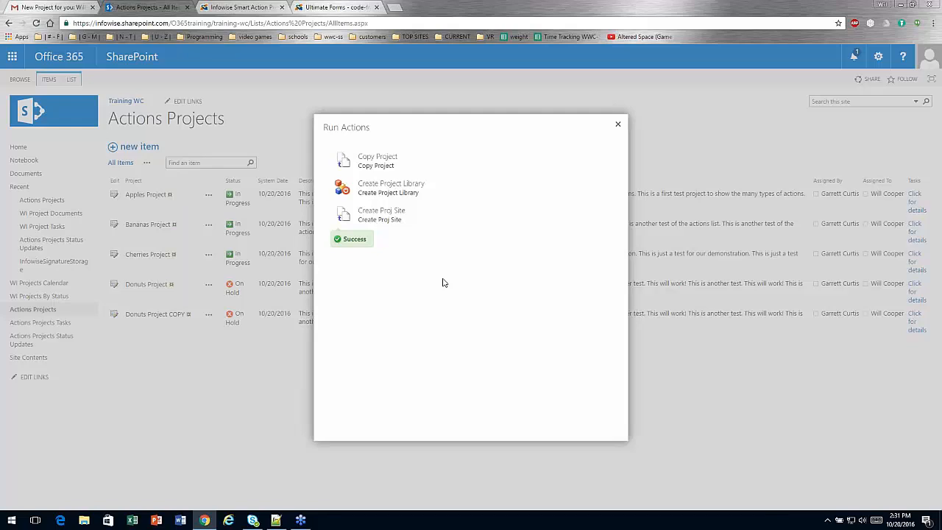
click(618, 125)
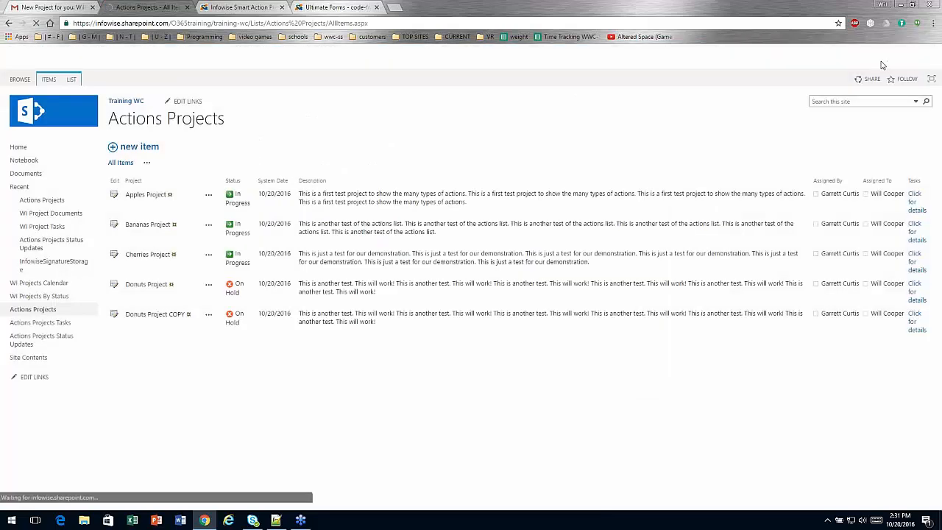
Check the Apples Project Team Site under the subsites in the site contents, and return to the Actions Projects list.
click(877, 56)
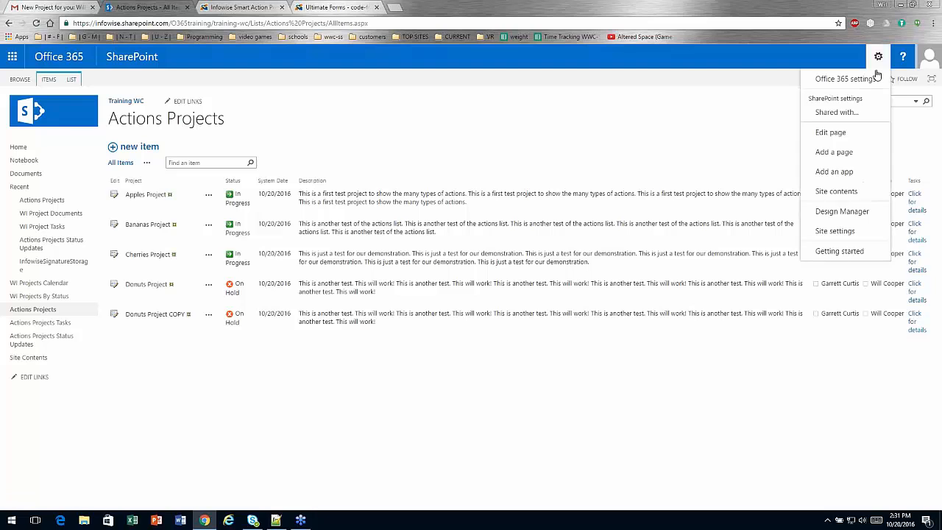
click(850, 190)
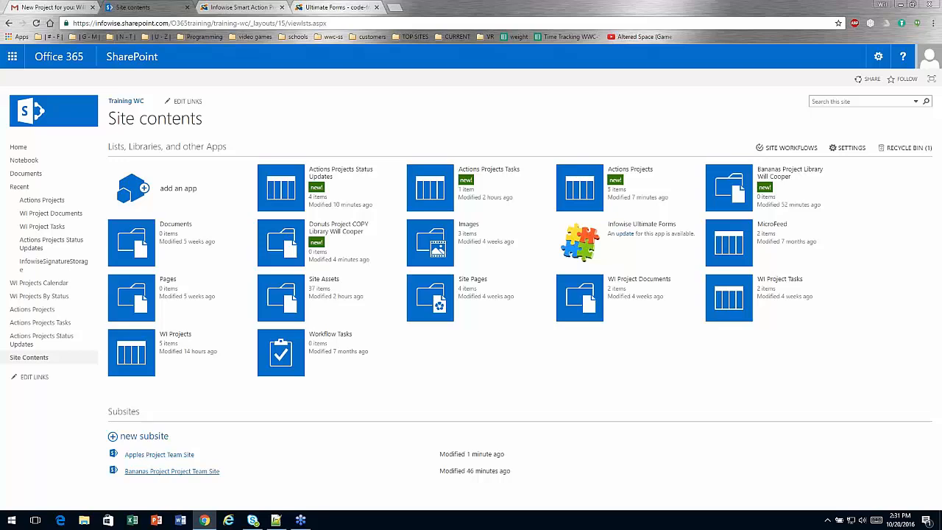
click(186, 456)
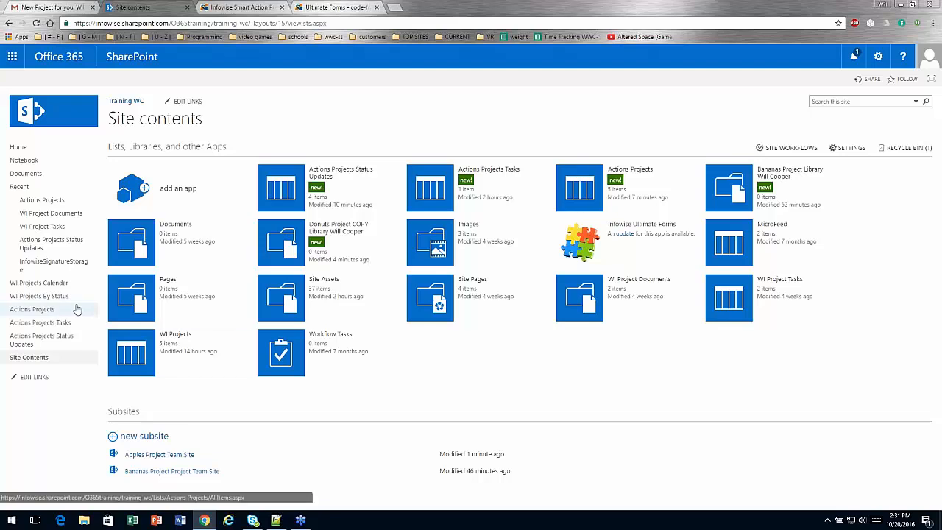
click(32, 310)
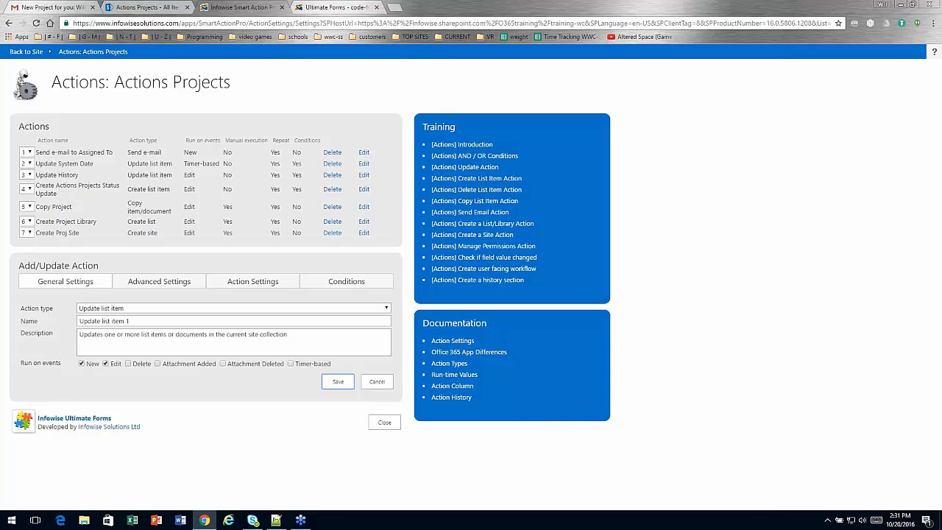
Review the available action types for a new action without choosing one, and close the Actions Projects action settings.
click(300, 309)
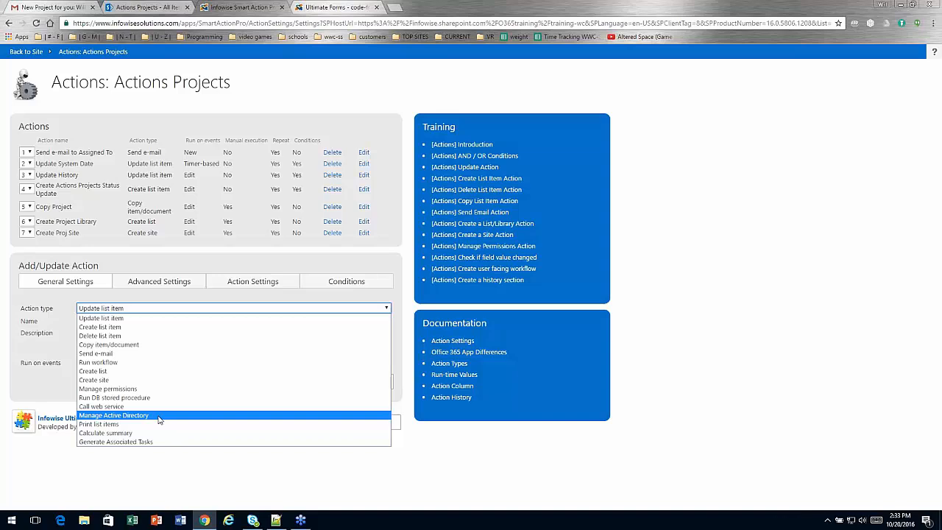
click(322, 489)
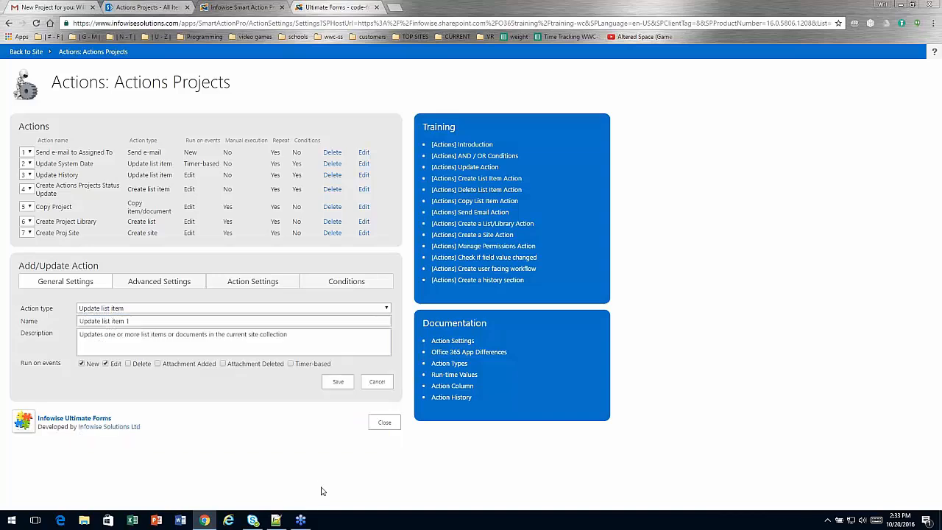
click(384, 423)
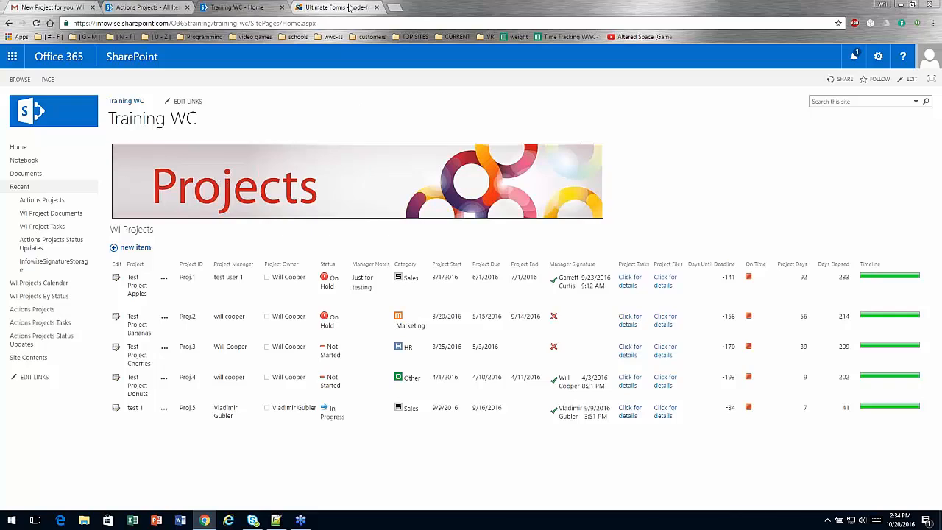
View the on-premises and Office 365 versions of the Ultimate Forms product page on the Infowise website.
click(348, 7)
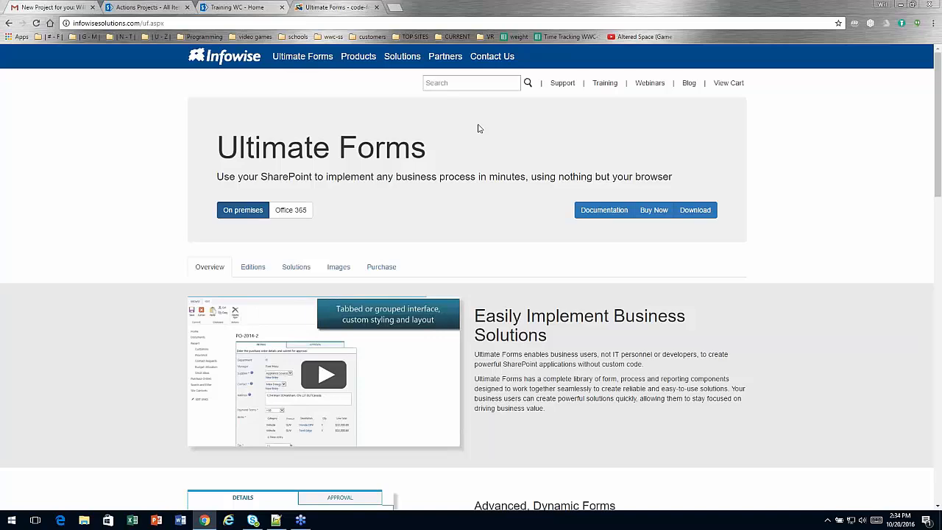
mouse_move(351, 60)
click(367, 79)
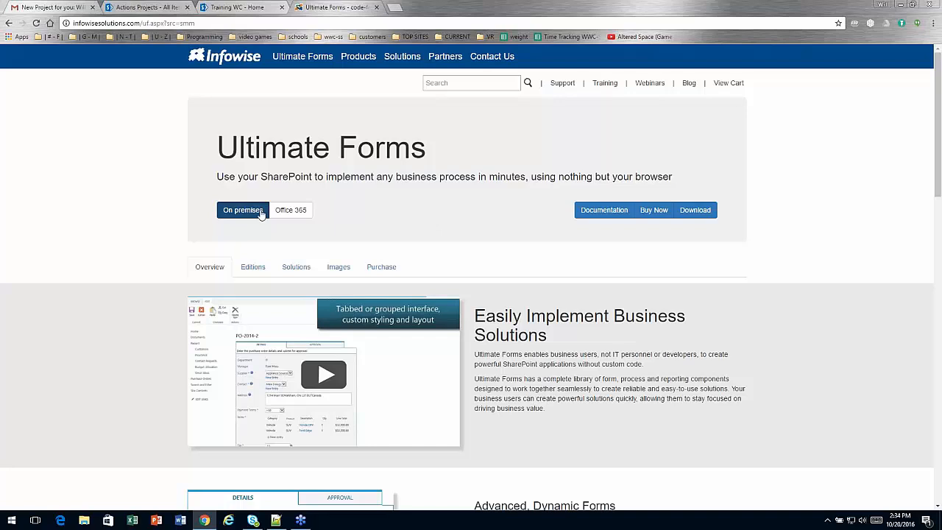
click(301, 213)
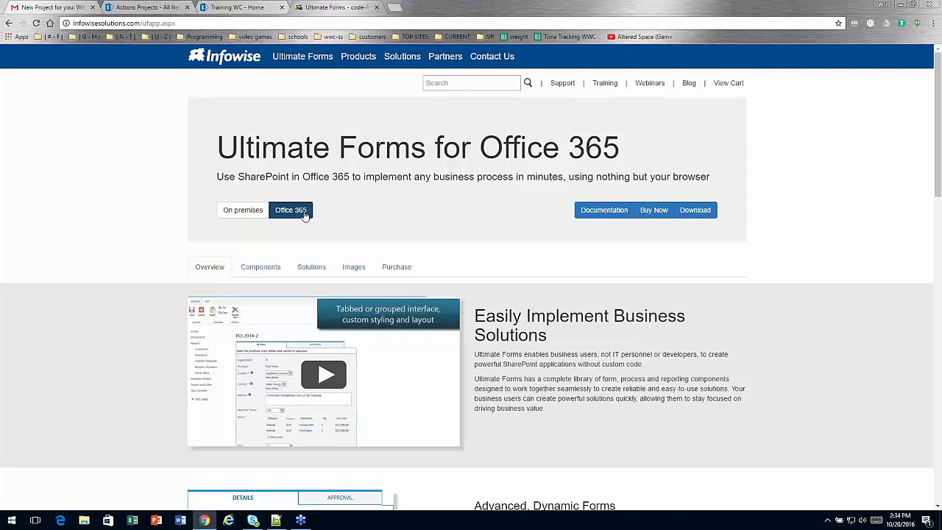
click(243, 210)
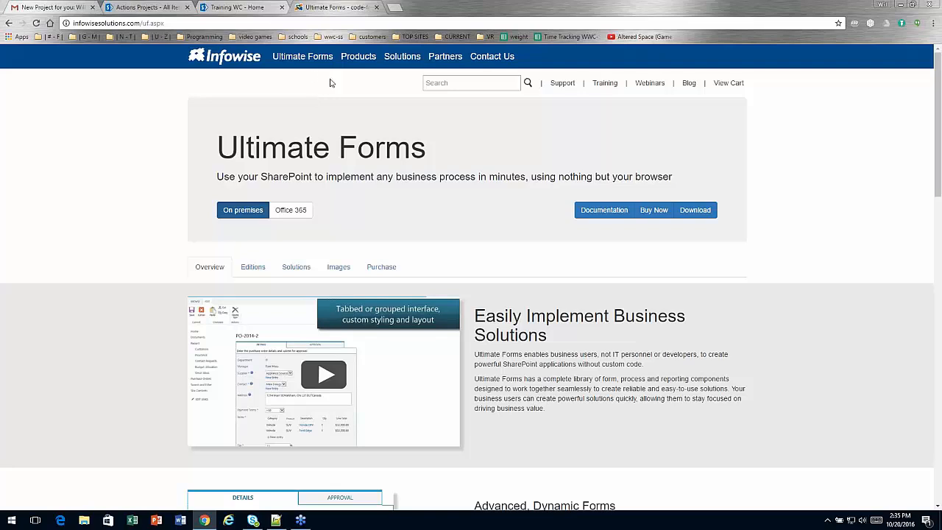
Browse the Infowise training resources and view the details of the Ultimate Forms Foundation training course.
click(606, 87)
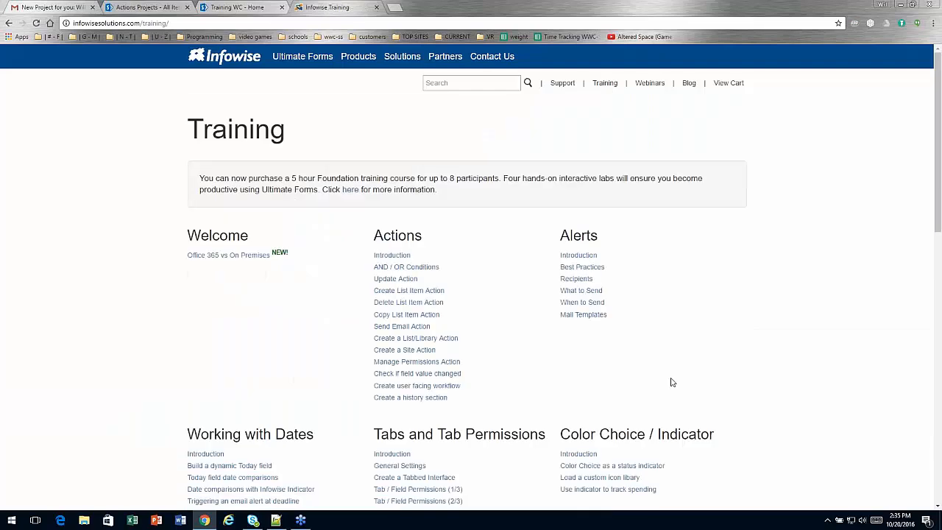
click(350, 189)
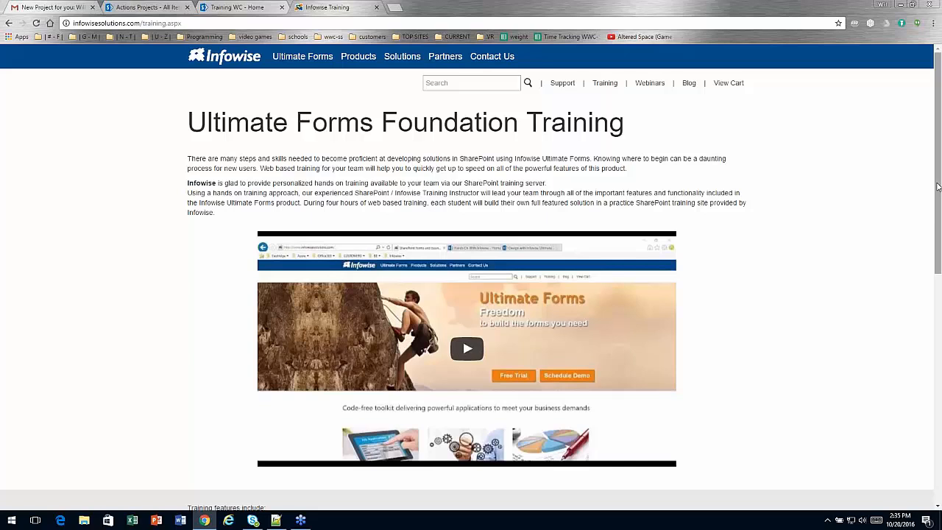
mouse_move(937, 187)
mouse_down()
mouse_move(938, 352)
mouse_move(937, 188)
mouse_up()
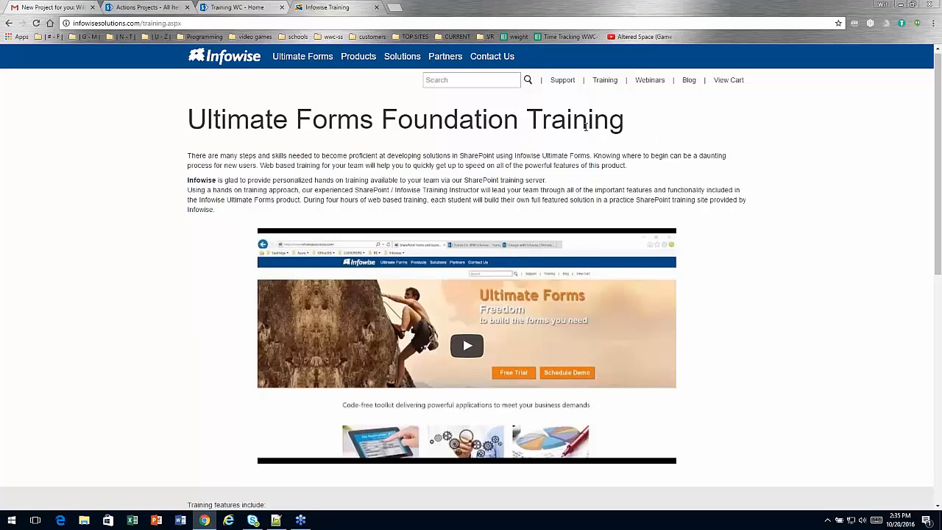